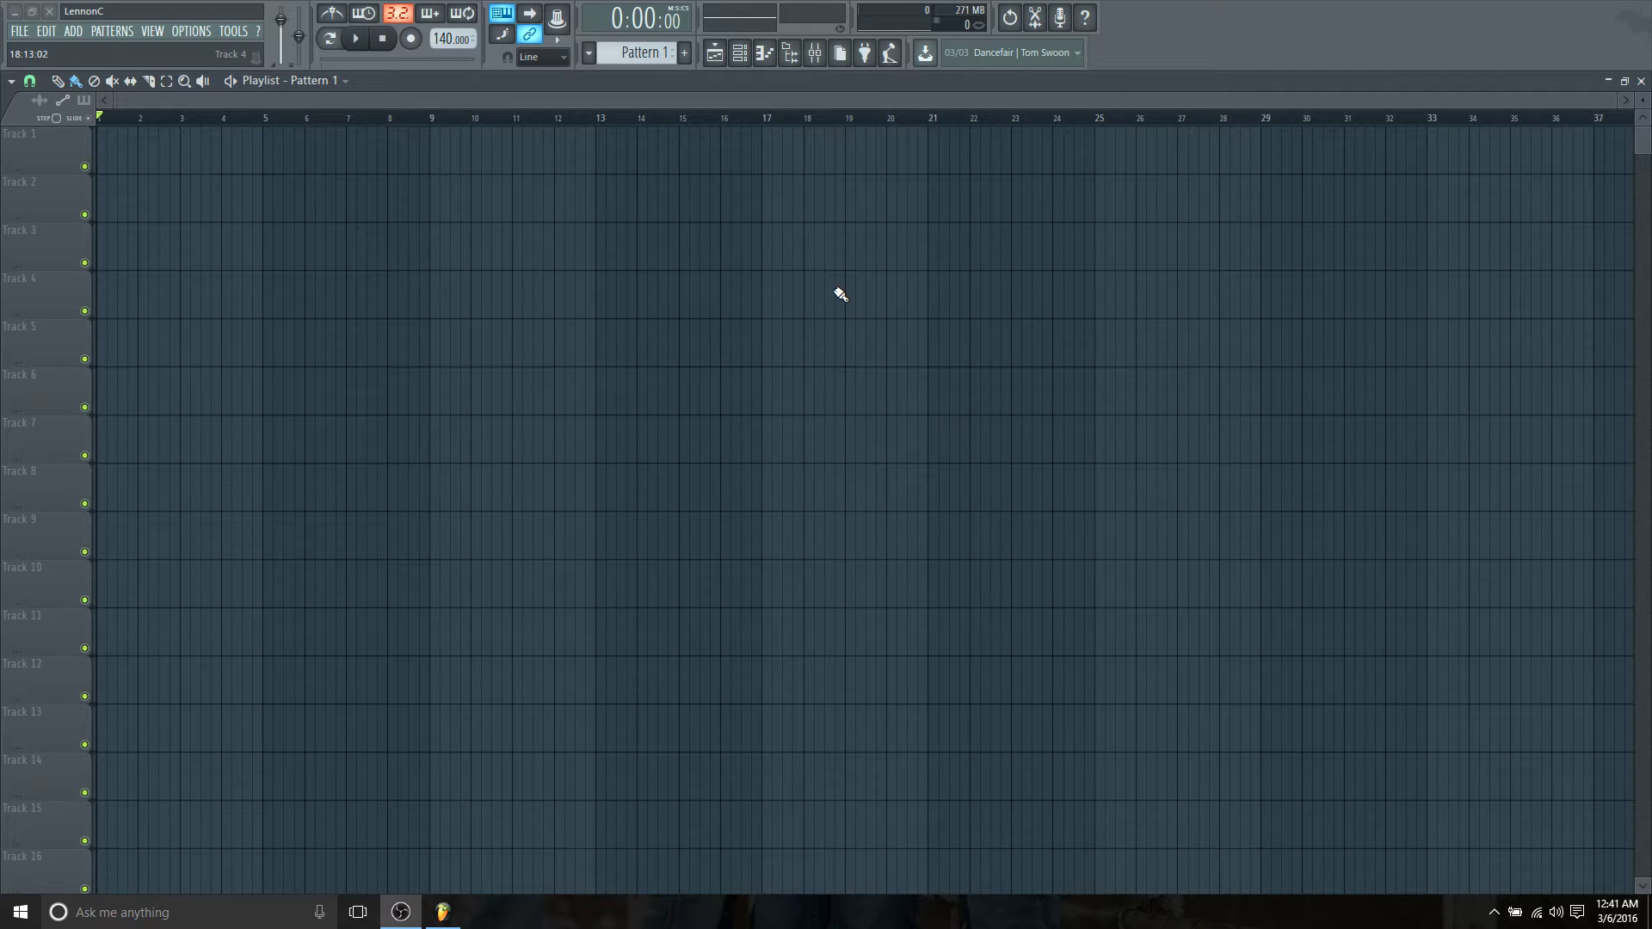
# Step: Show the channel rack and replace the Sampler channel with the Kontakt 5 16out plugin
pyautogui.click(765, 52)
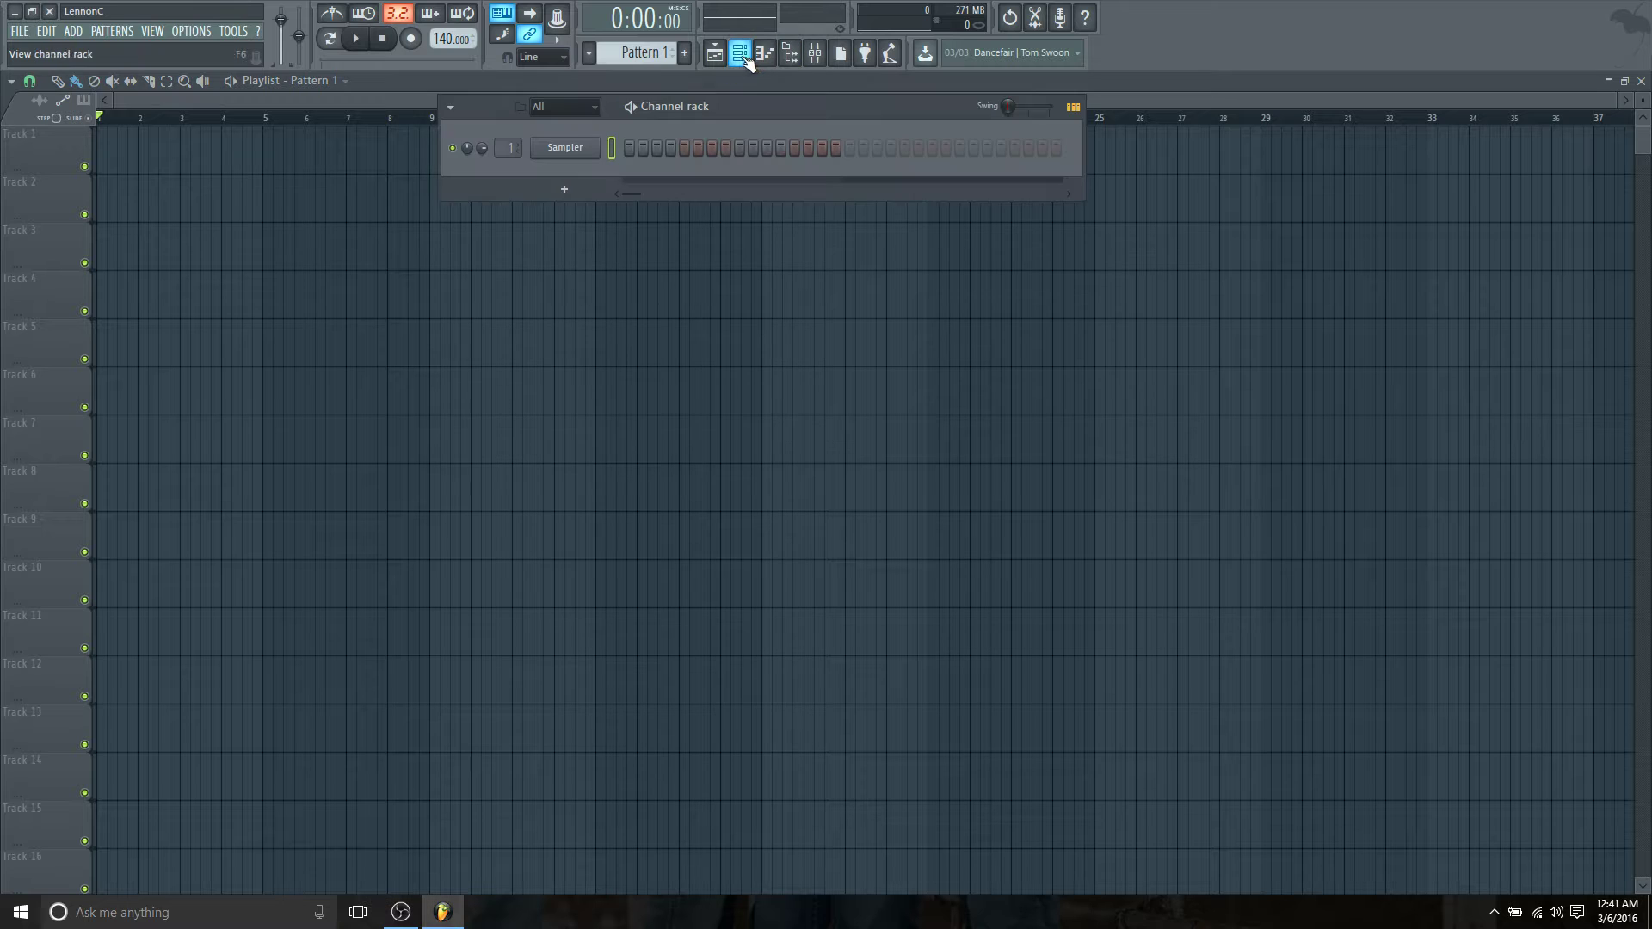
pyautogui.rightClick(565, 151)
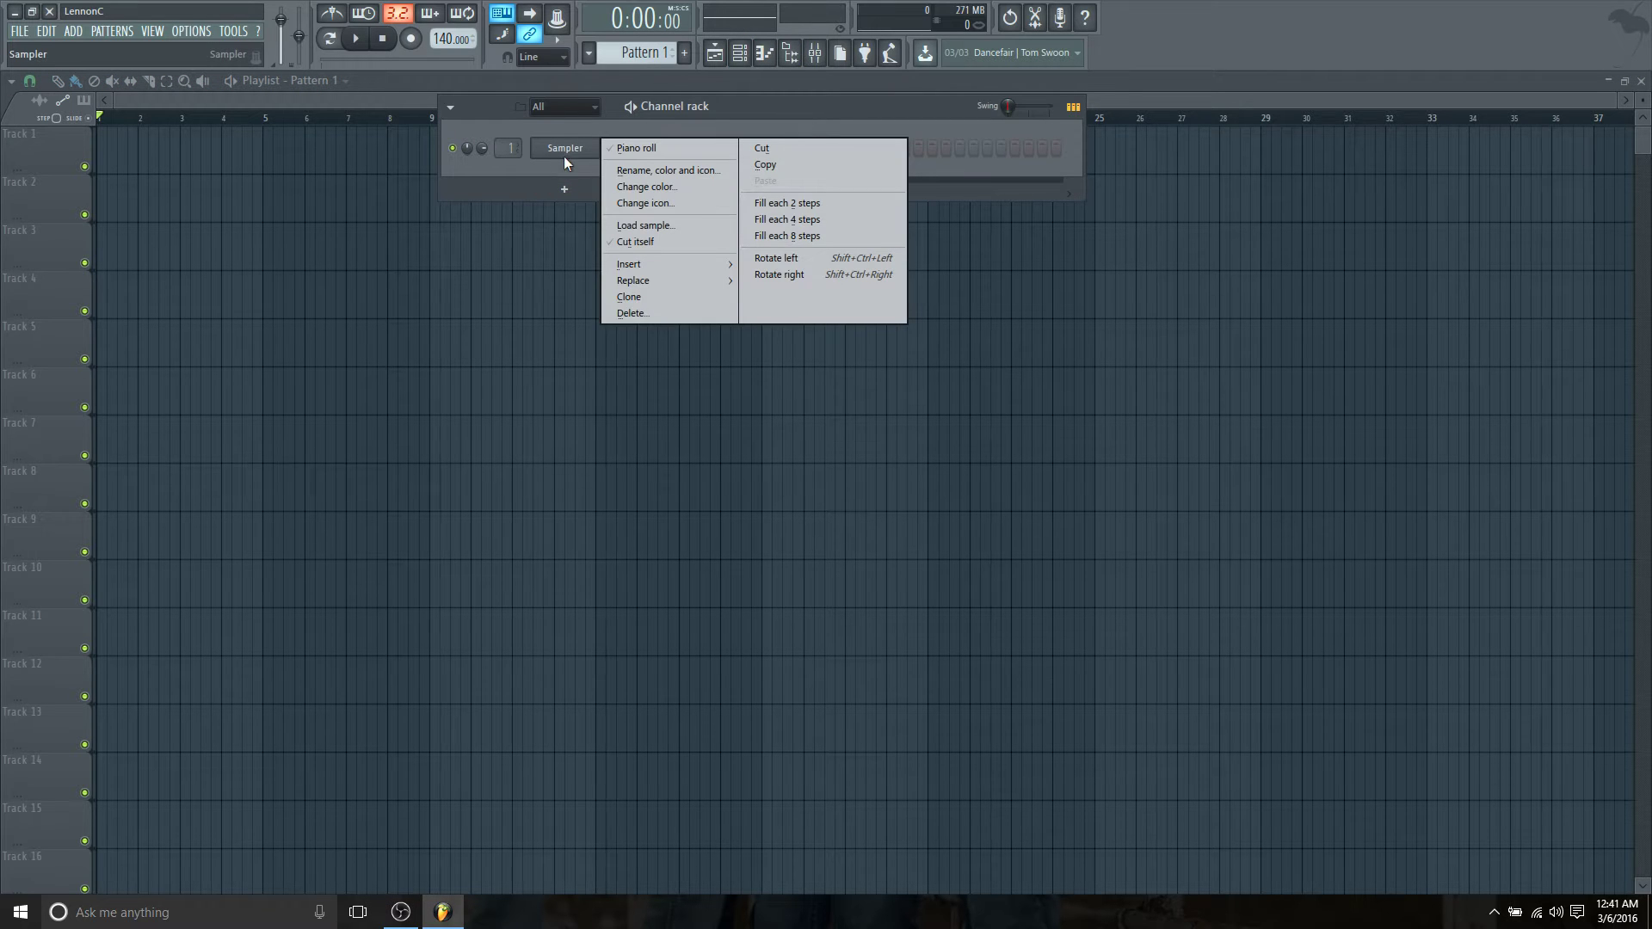
pyautogui.moveTo(637, 286)
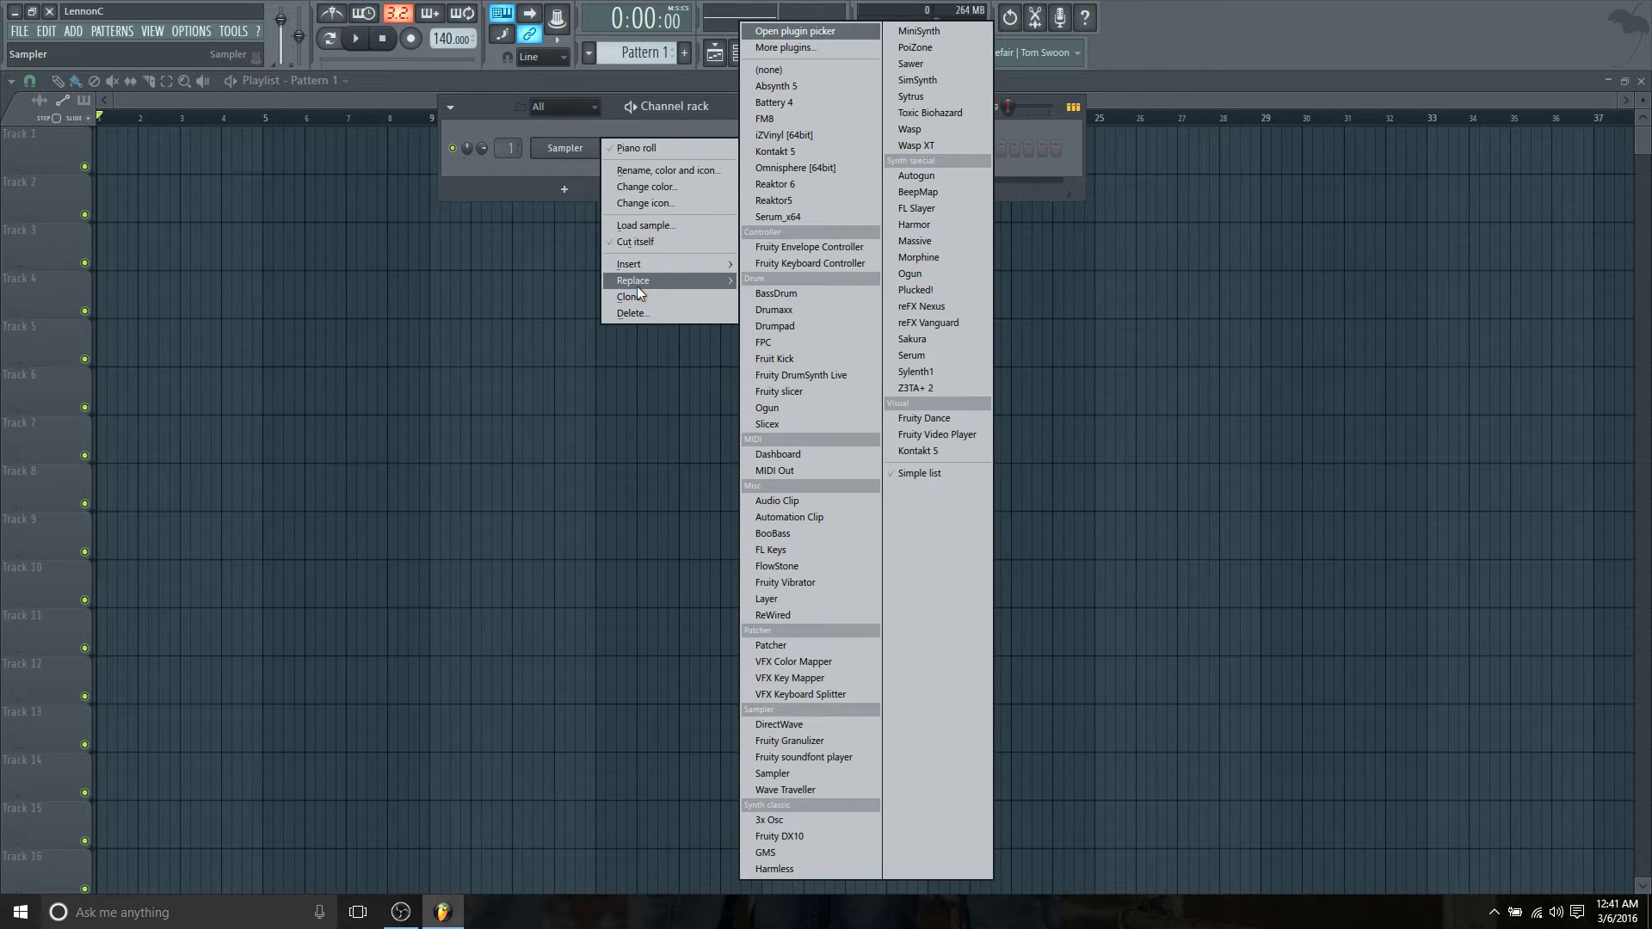
pyautogui.click(921, 450)
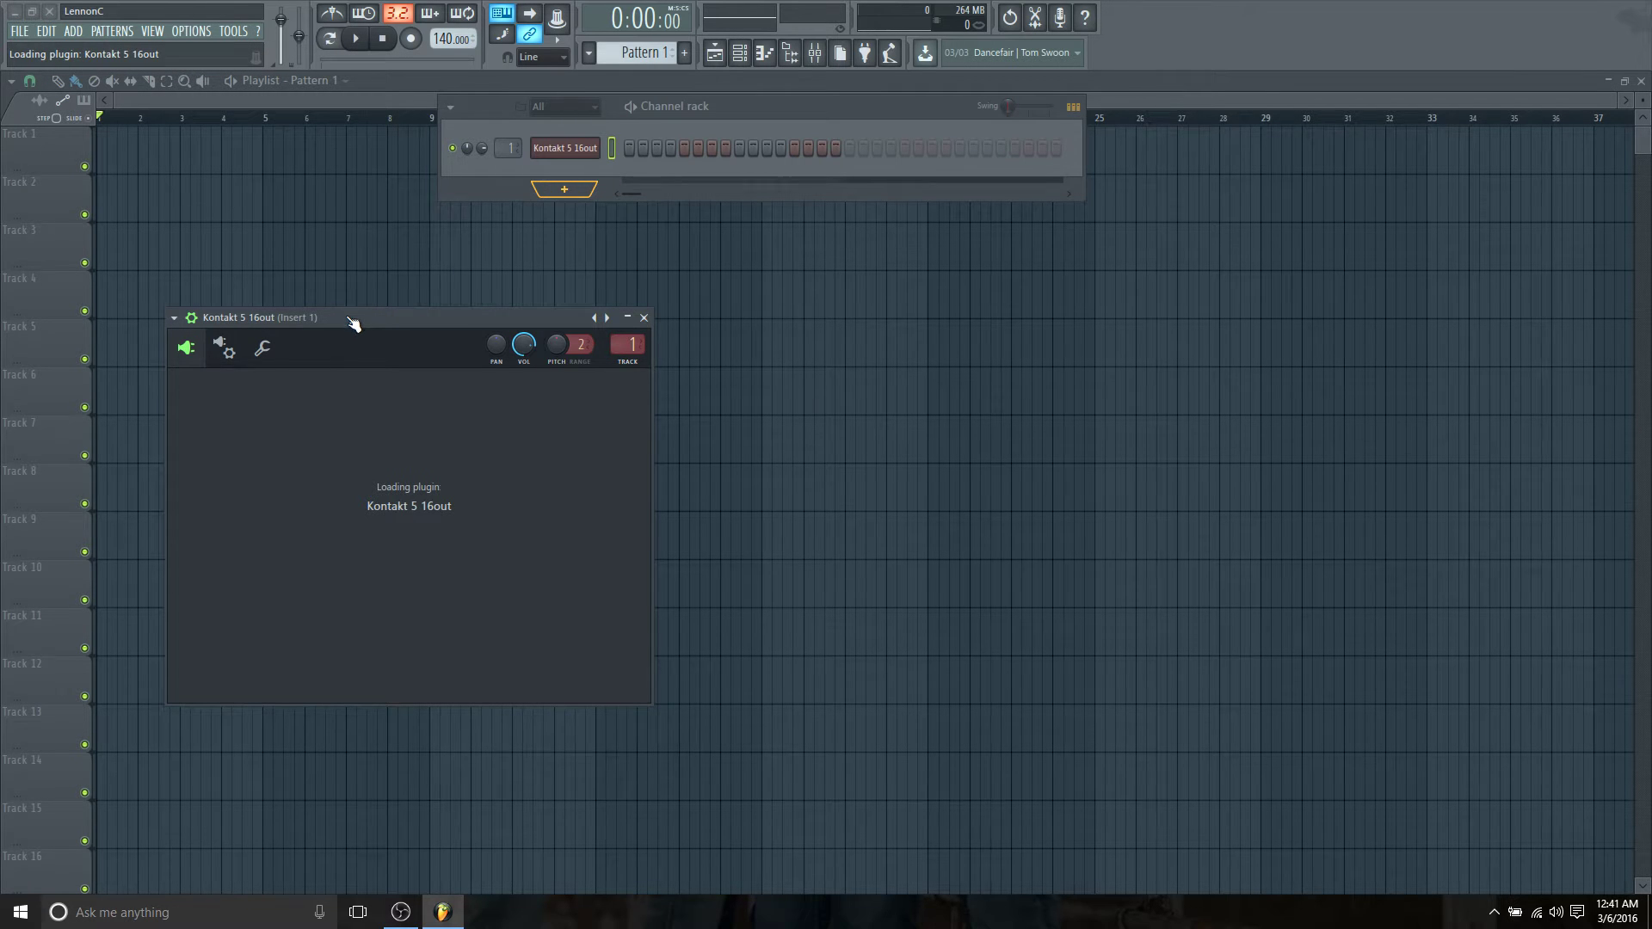
# Step: Move the Kontakt window up and right, then show the plugin wrapper's Settings page
pyautogui.moveTo(370, 317); pyautogui.dragTo(675, 204)
pyautogui.moveTo(713, 358)
pyautogui.mouseDown()
pyautogui.moveTo(709, 428)
pyautogui.moveTo(714, 328)
pyautogui.mouseUp()
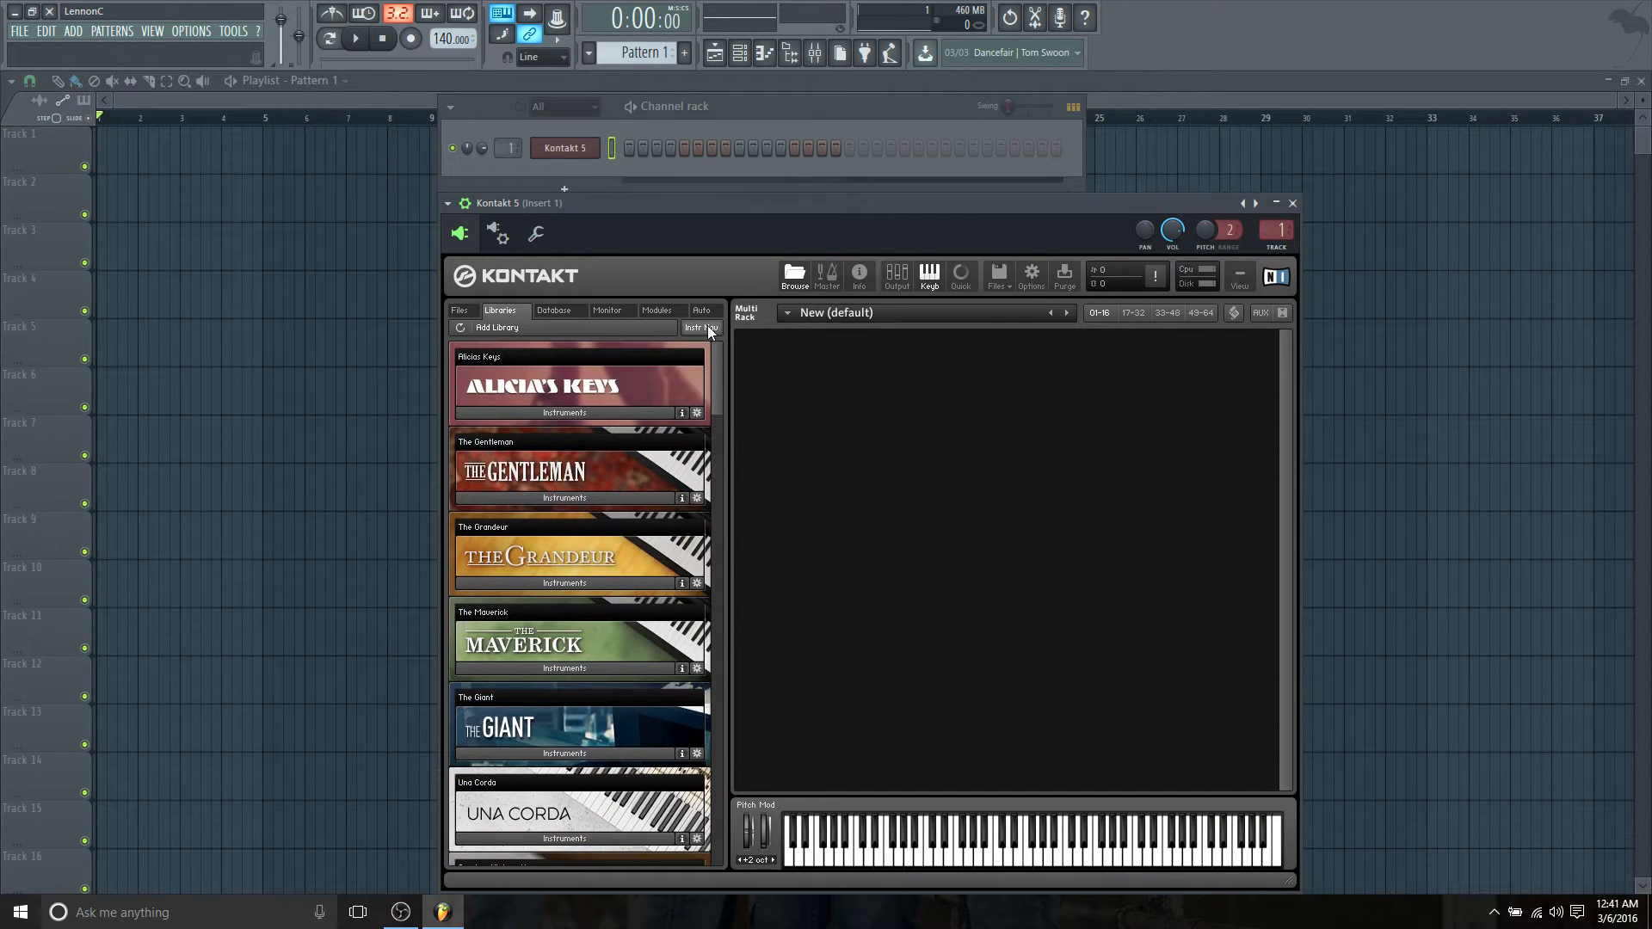
pyautogui.click(499, 236)
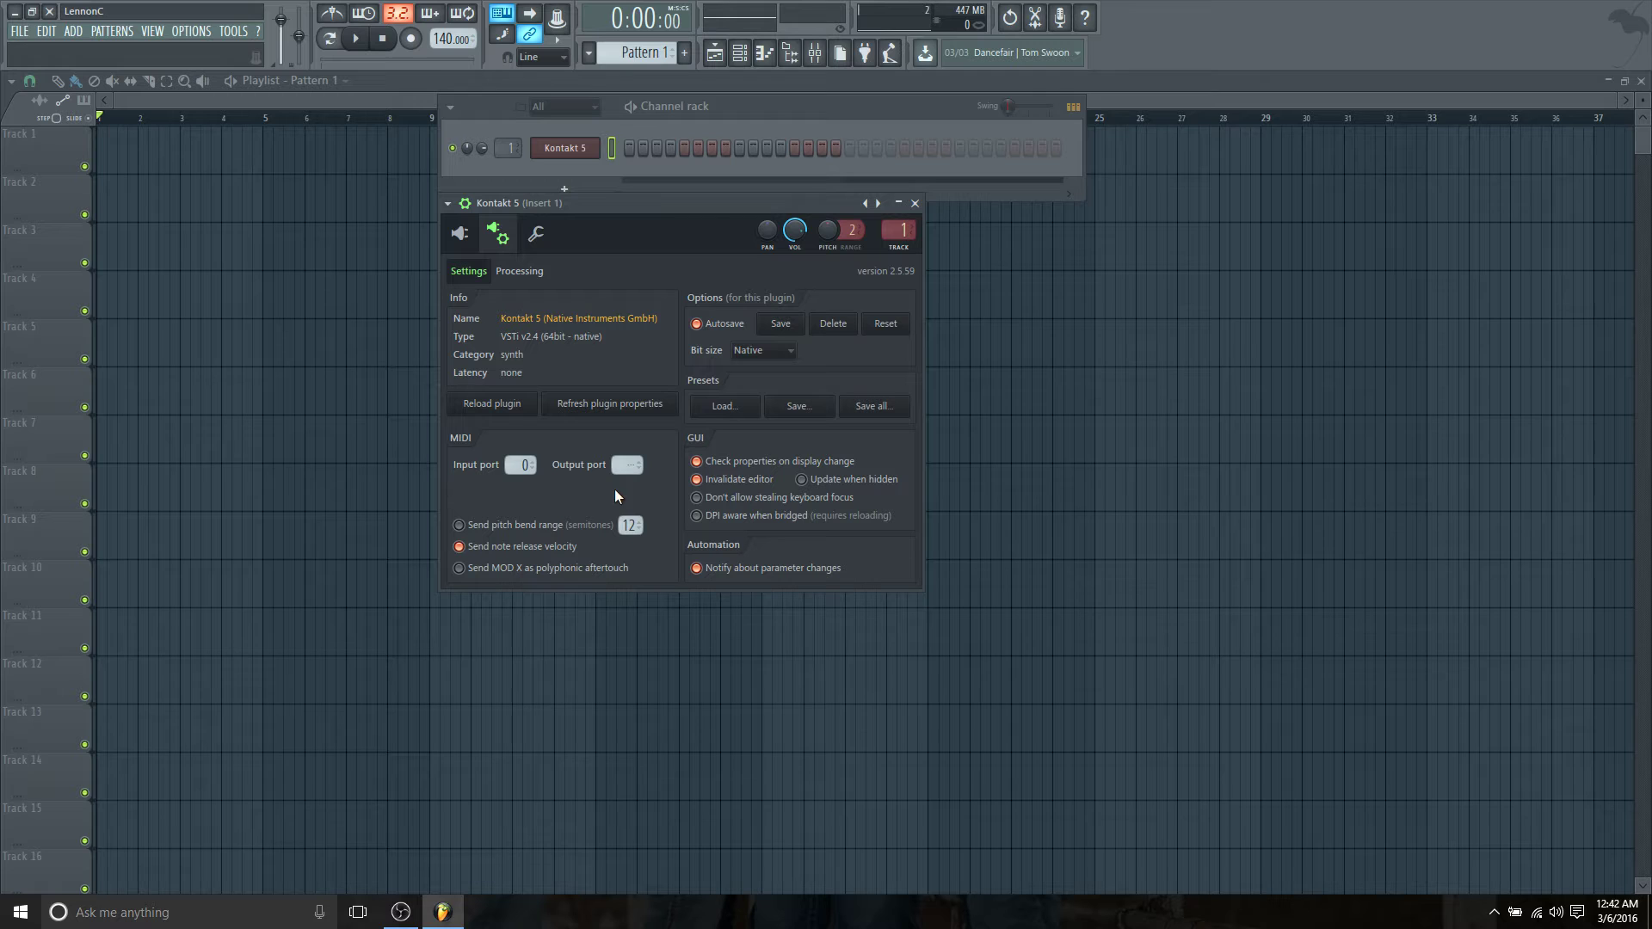
# Step: Route Kontakt's stereo outputs to consecutive mixer tracks starting at track 1, then return to Settings
pyautogui.click(522, 272)
pyautogui.moveTo(876, 436); pyautogui.dragTo(876, 495)
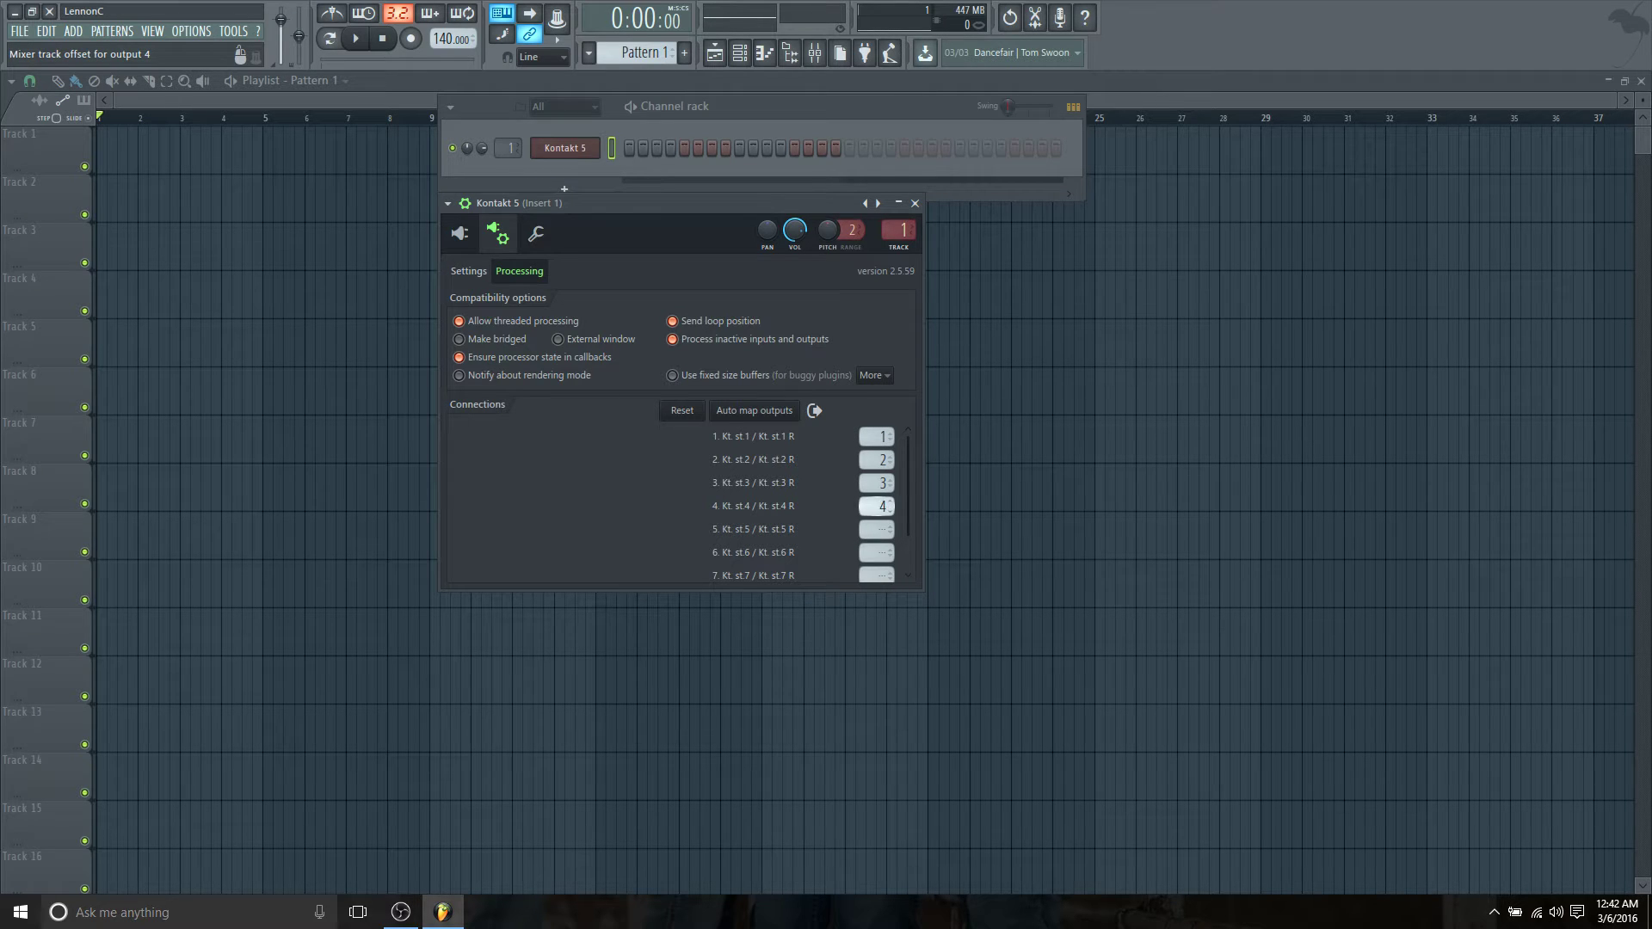
pyautogui.scroll(-1, 876, 499)
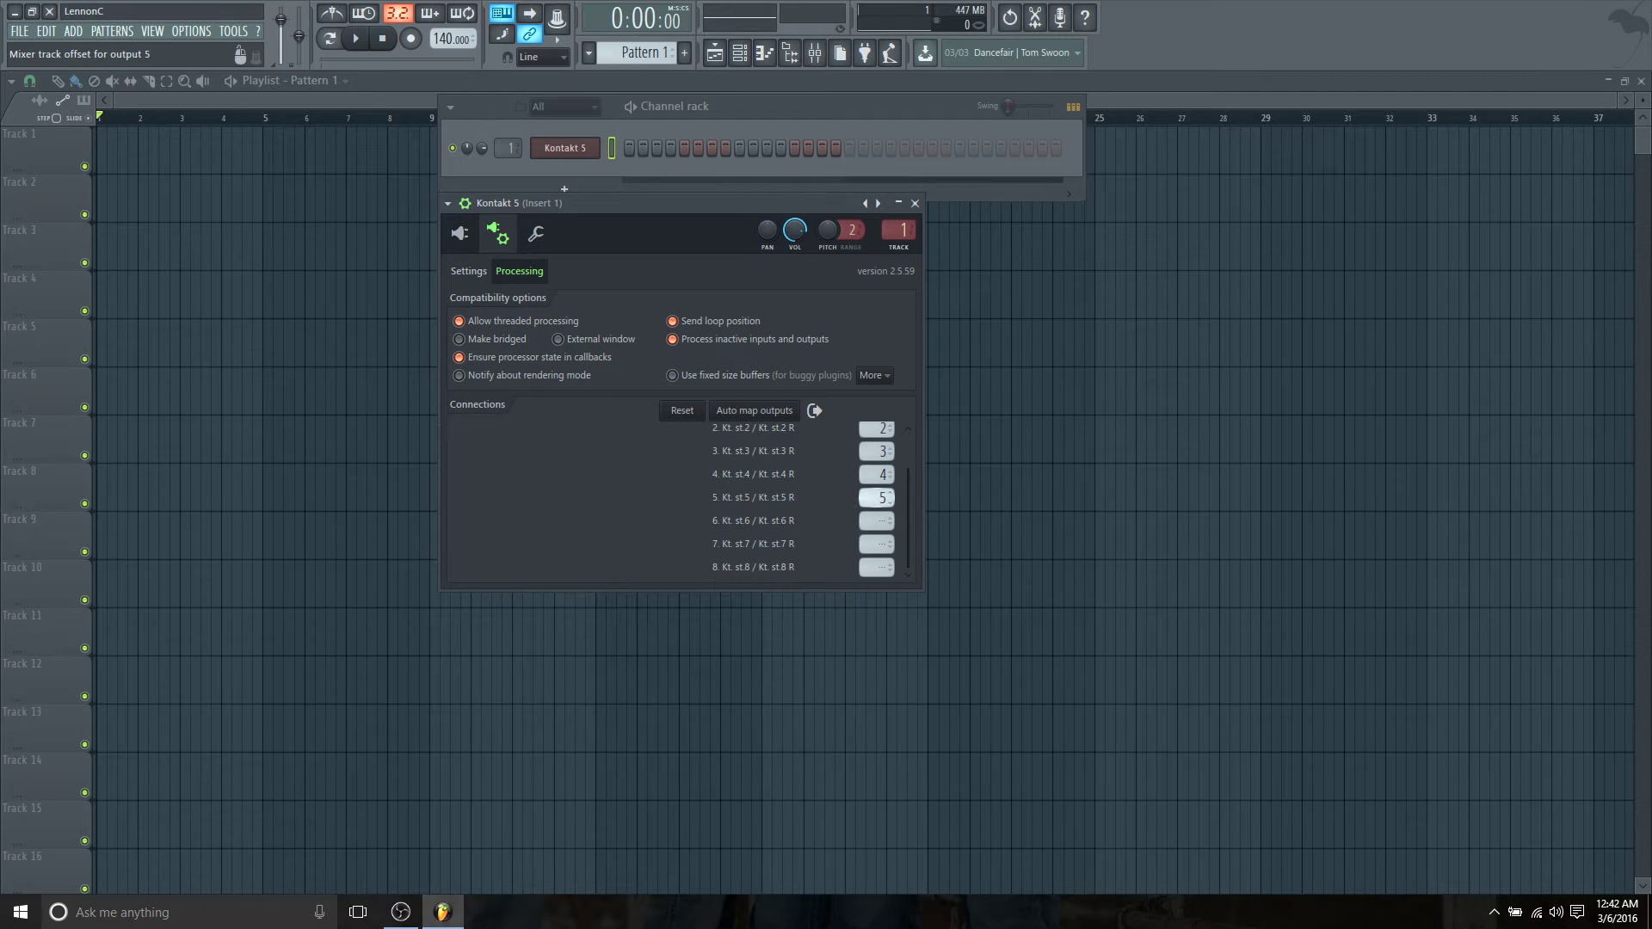
pyautogui.moveTo(876, 544); pyautogui.dragTo(876, 559)
pyautogui.click(472, 272)
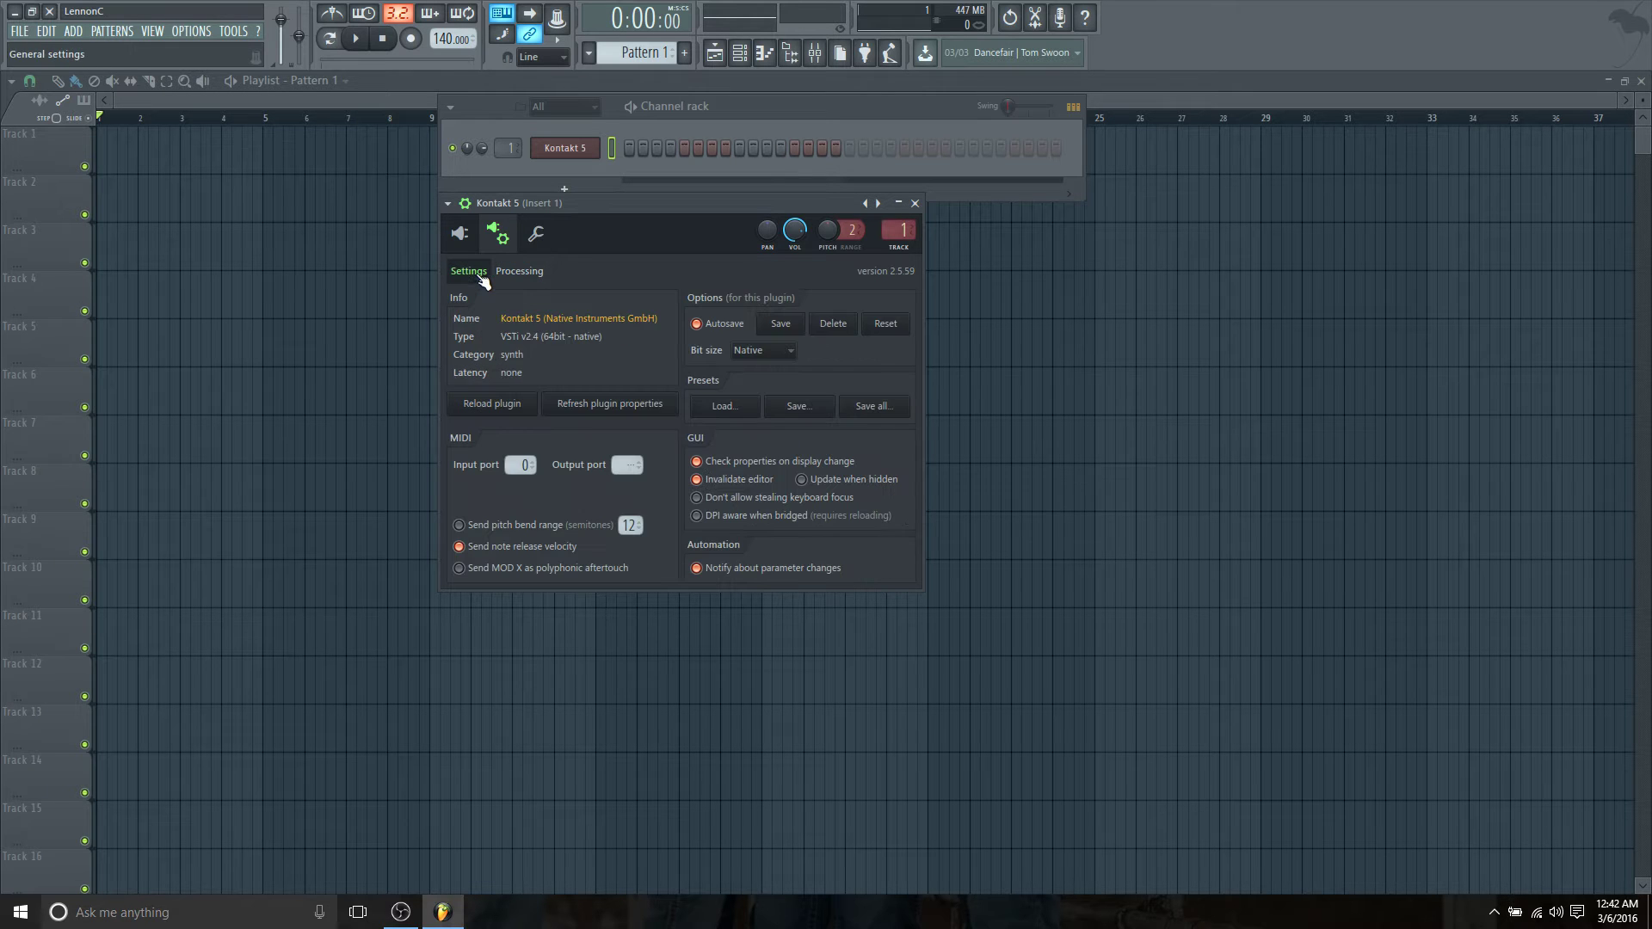
# Step: Bring back the Kontakt interface and load Evolve's Cavern Kickers 01.nki into the Multi Rack
pyautogui.click(460, 233)
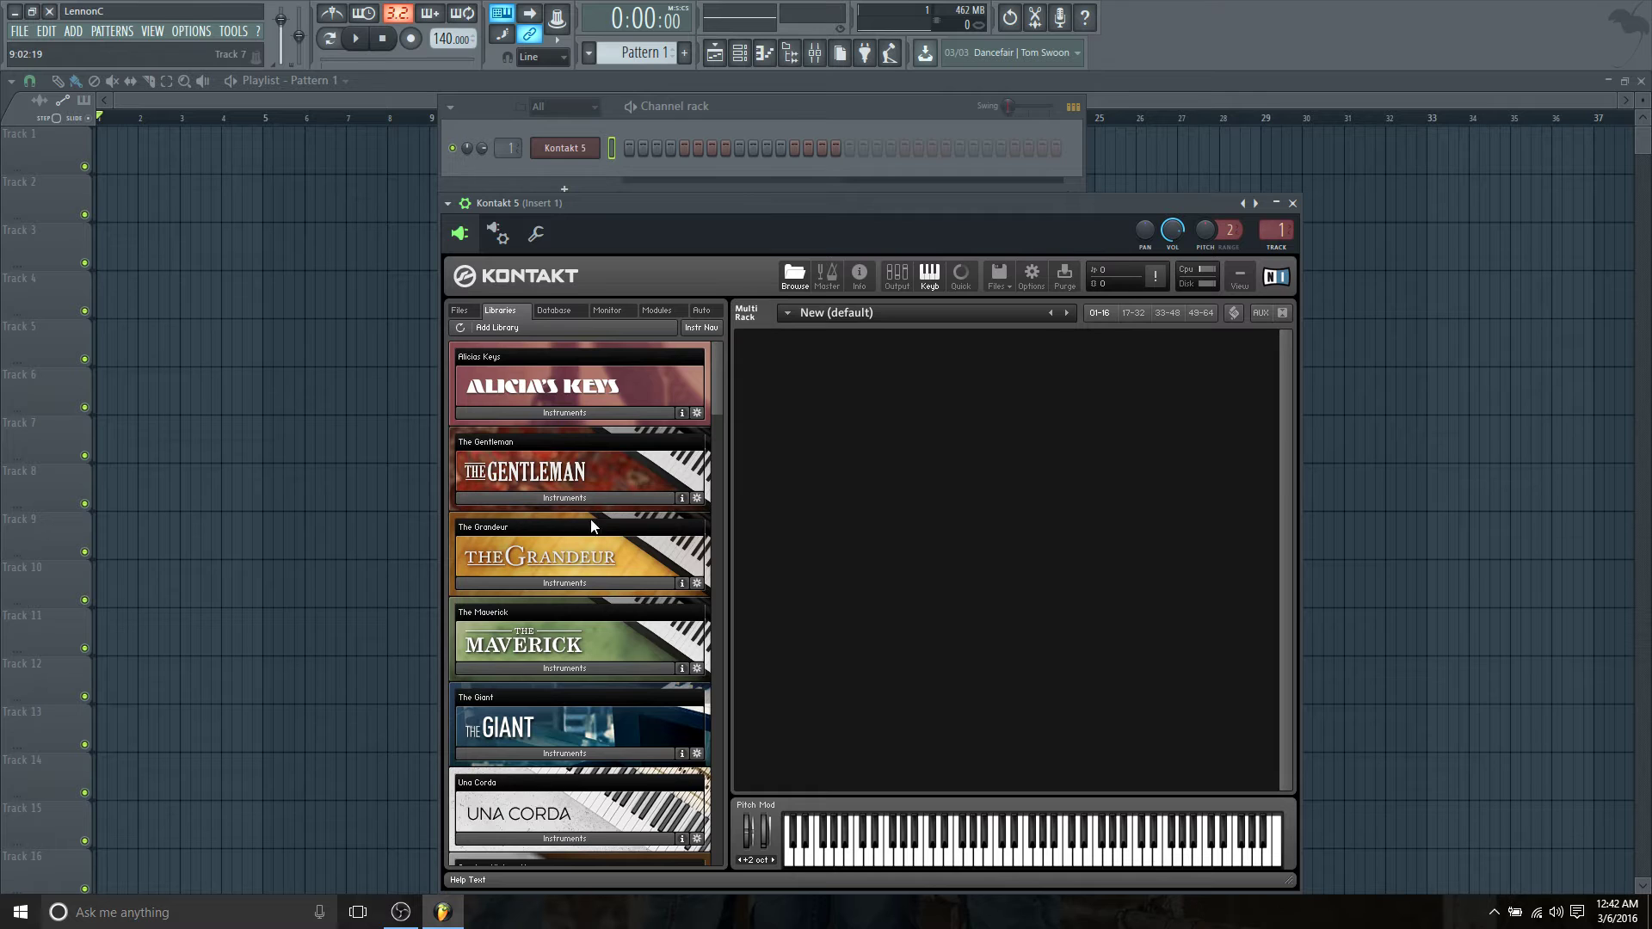
pyautogui.moveTo(720, 396); pyautogui.dragTo(707, 639)
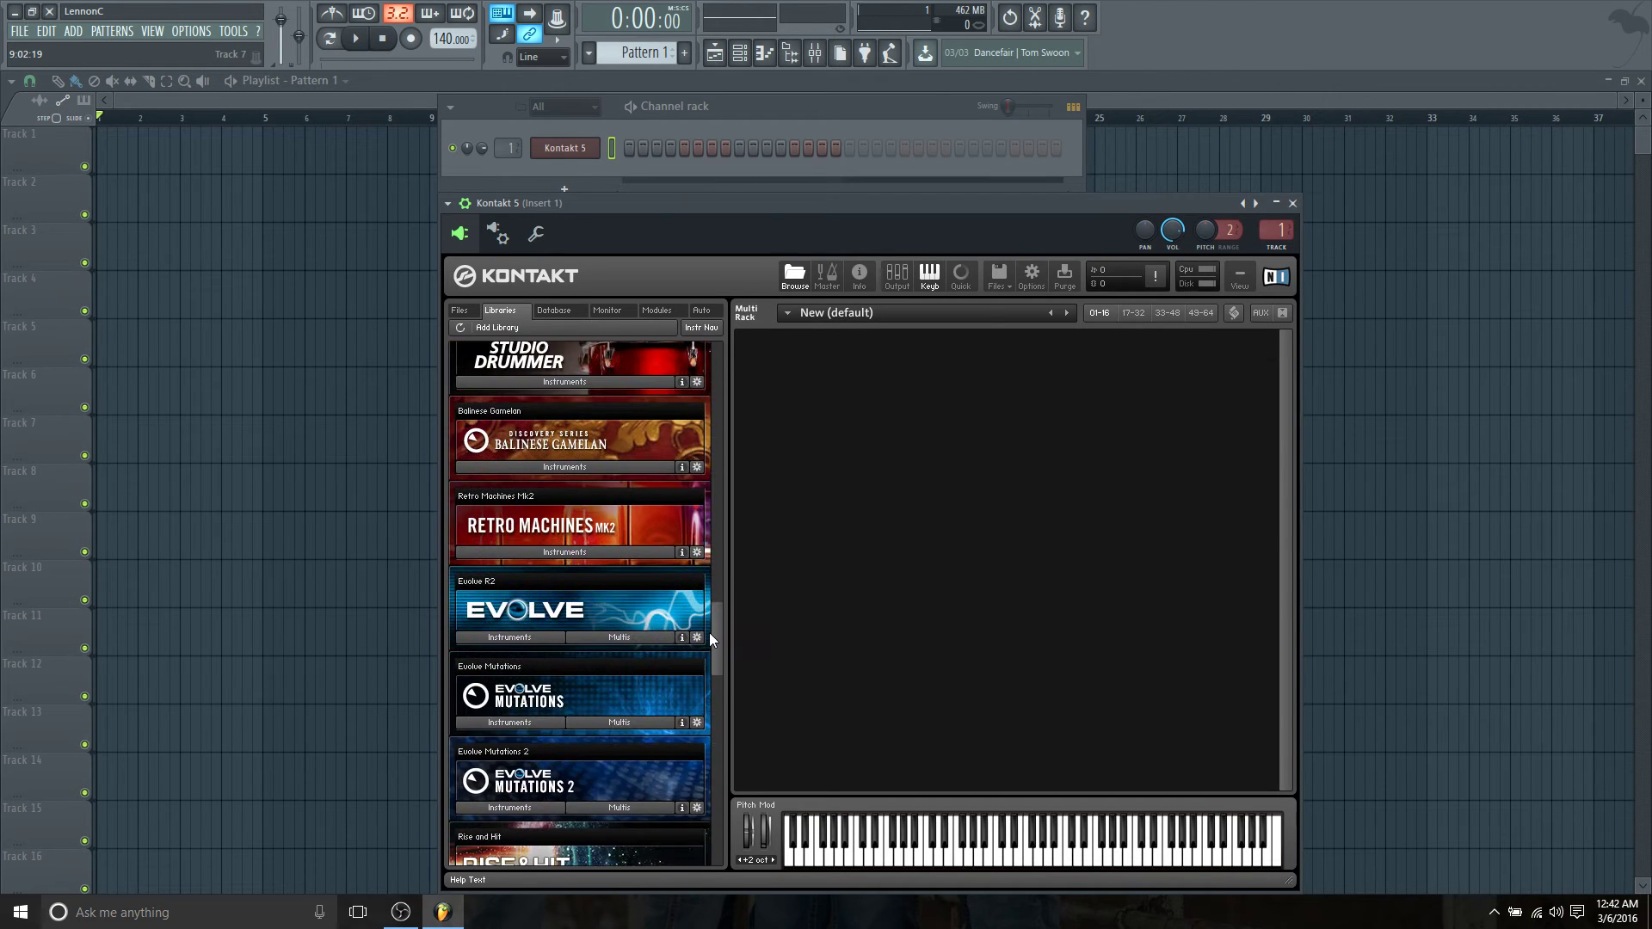
pyautogui.scroll(-1, 561, 610)
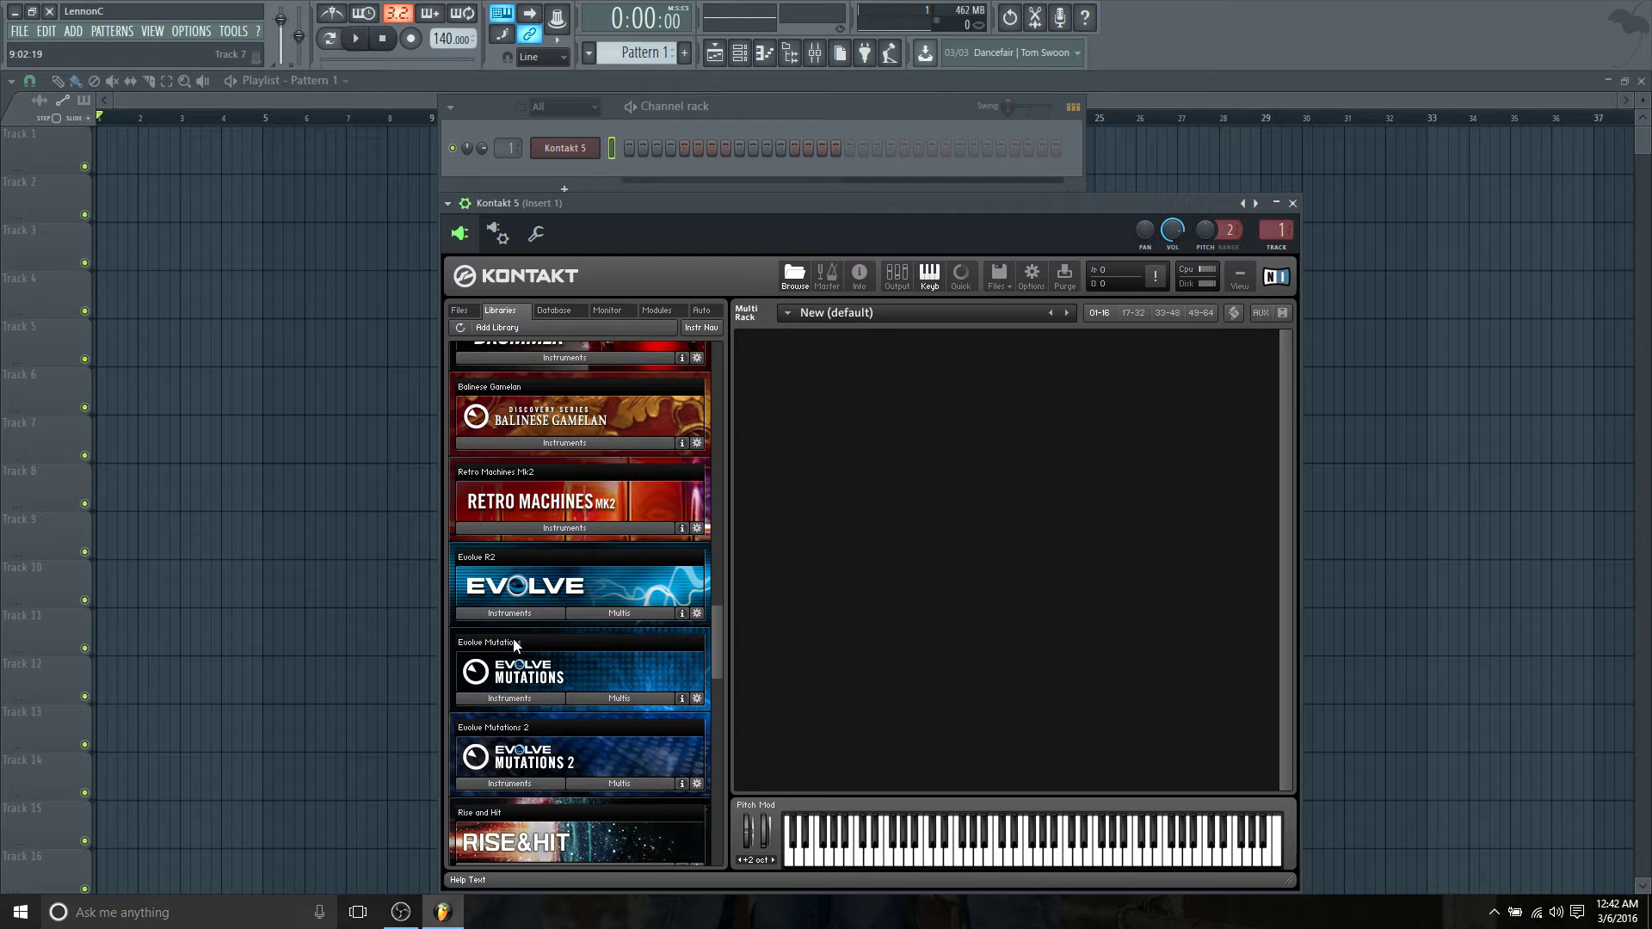
pyautogui.click(508, 612)
pyautogui.moveTo(512, 653); pyautogui.dragTo(941, 491)
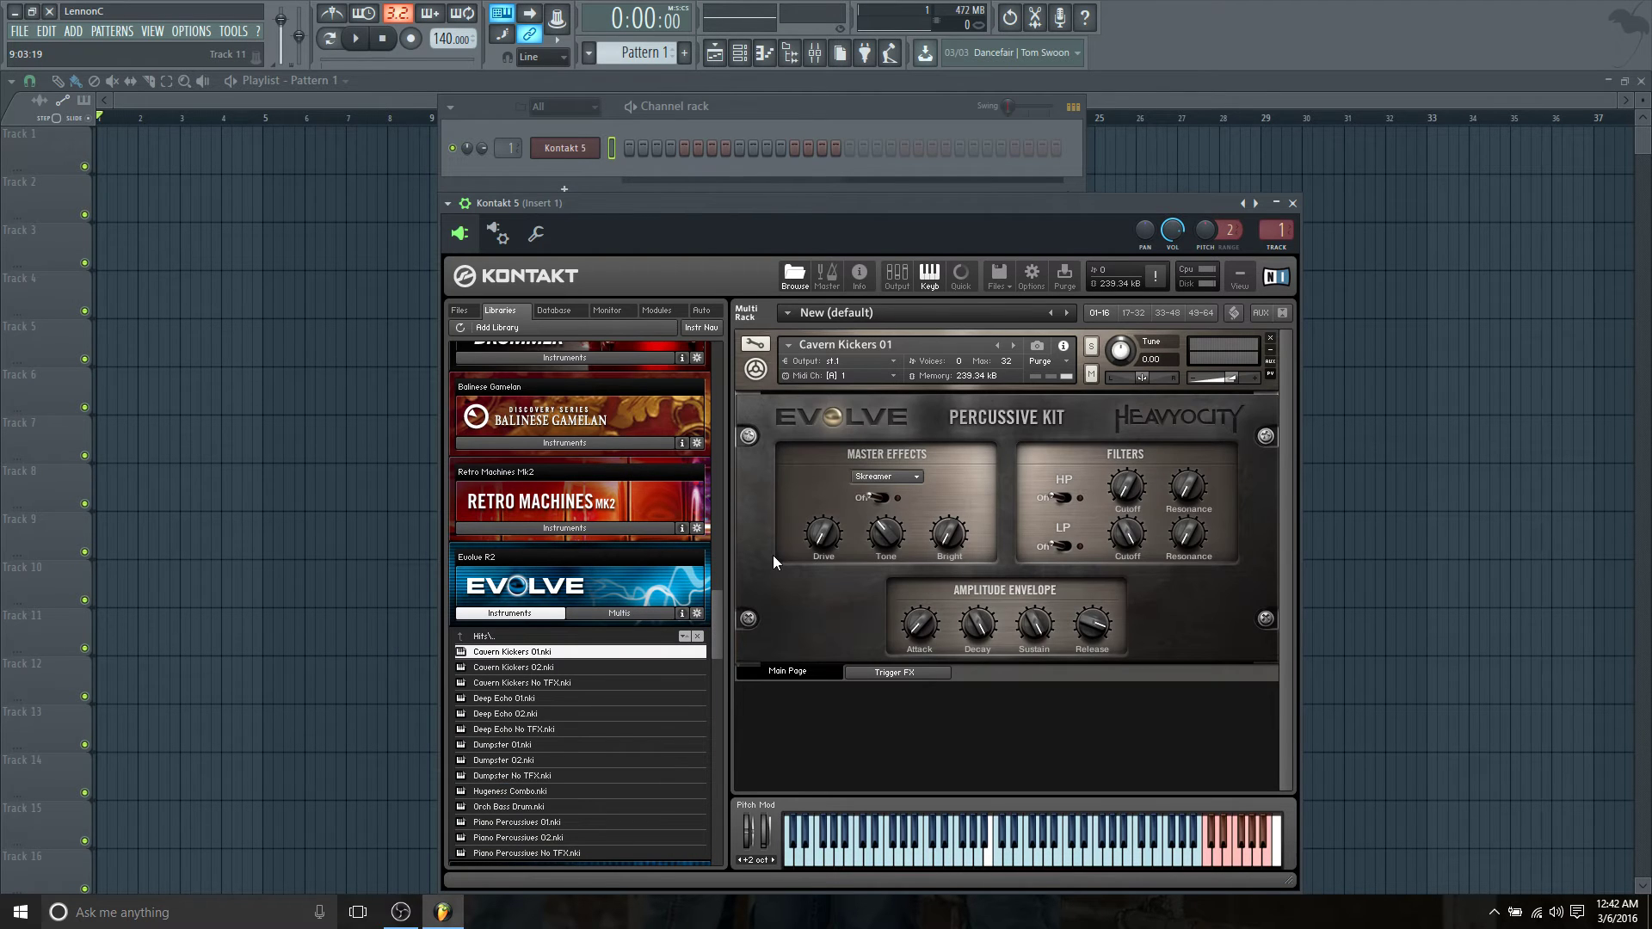
# Step: Collapse the Cavern Kickers kit panel, open the Rise & Hit list and drag Rise & Hit into the rack
pyautogui.click(537, 618)
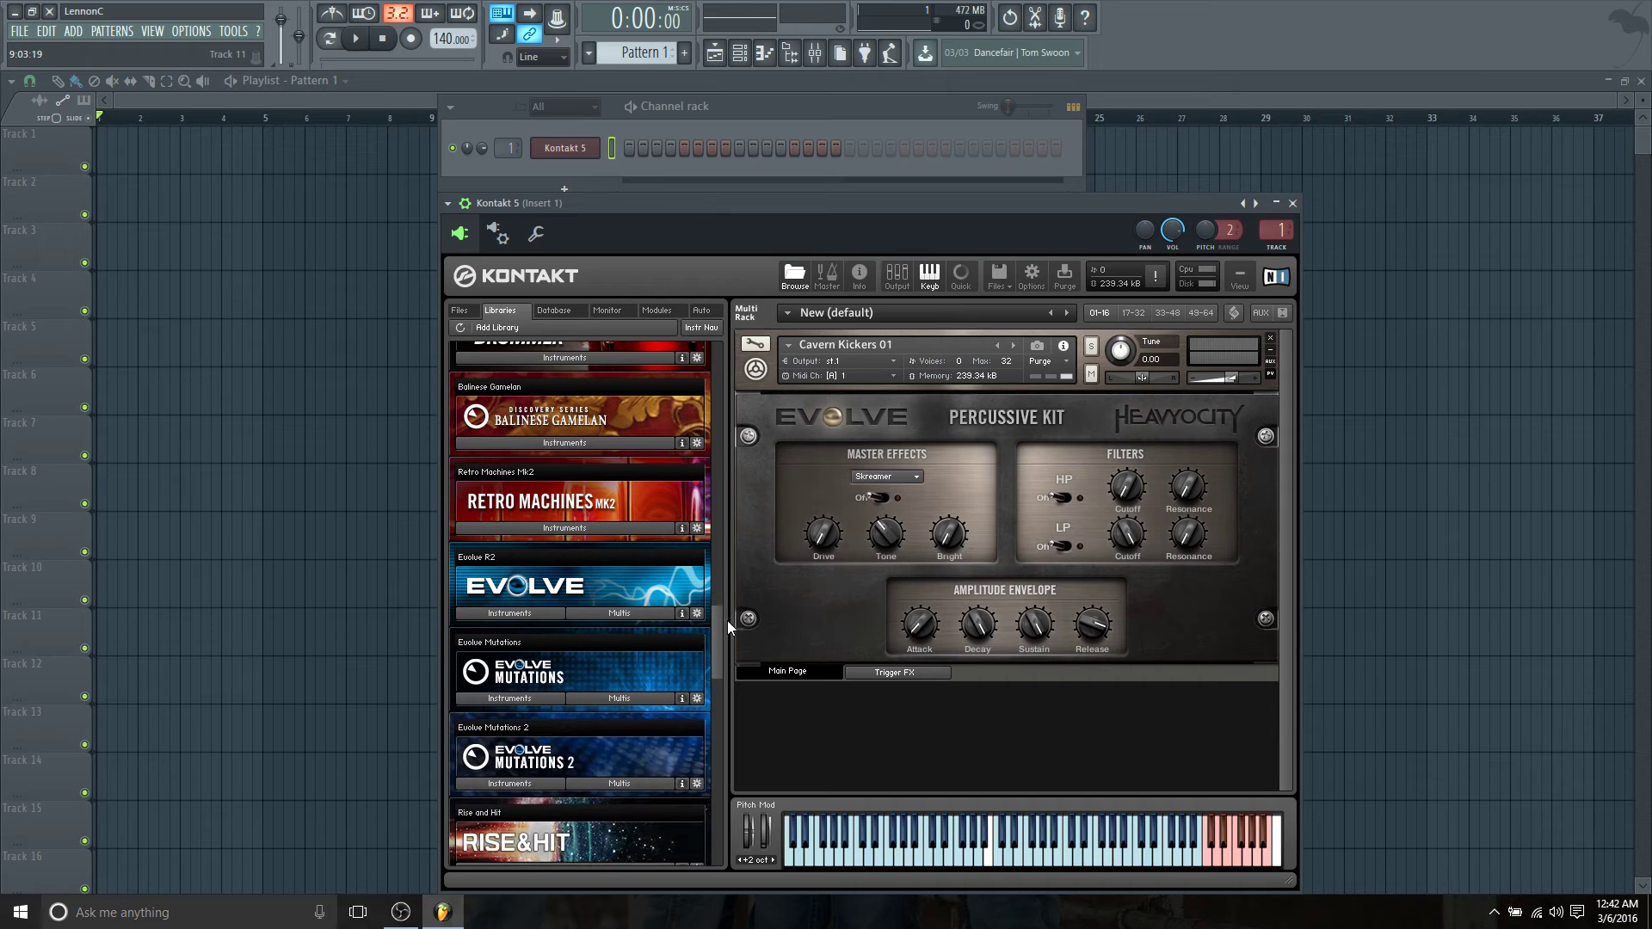
pyautogui.moveTo(723, 621); pyautogui.dragTo(720, 638)
pyautogui.click(1277, 373)
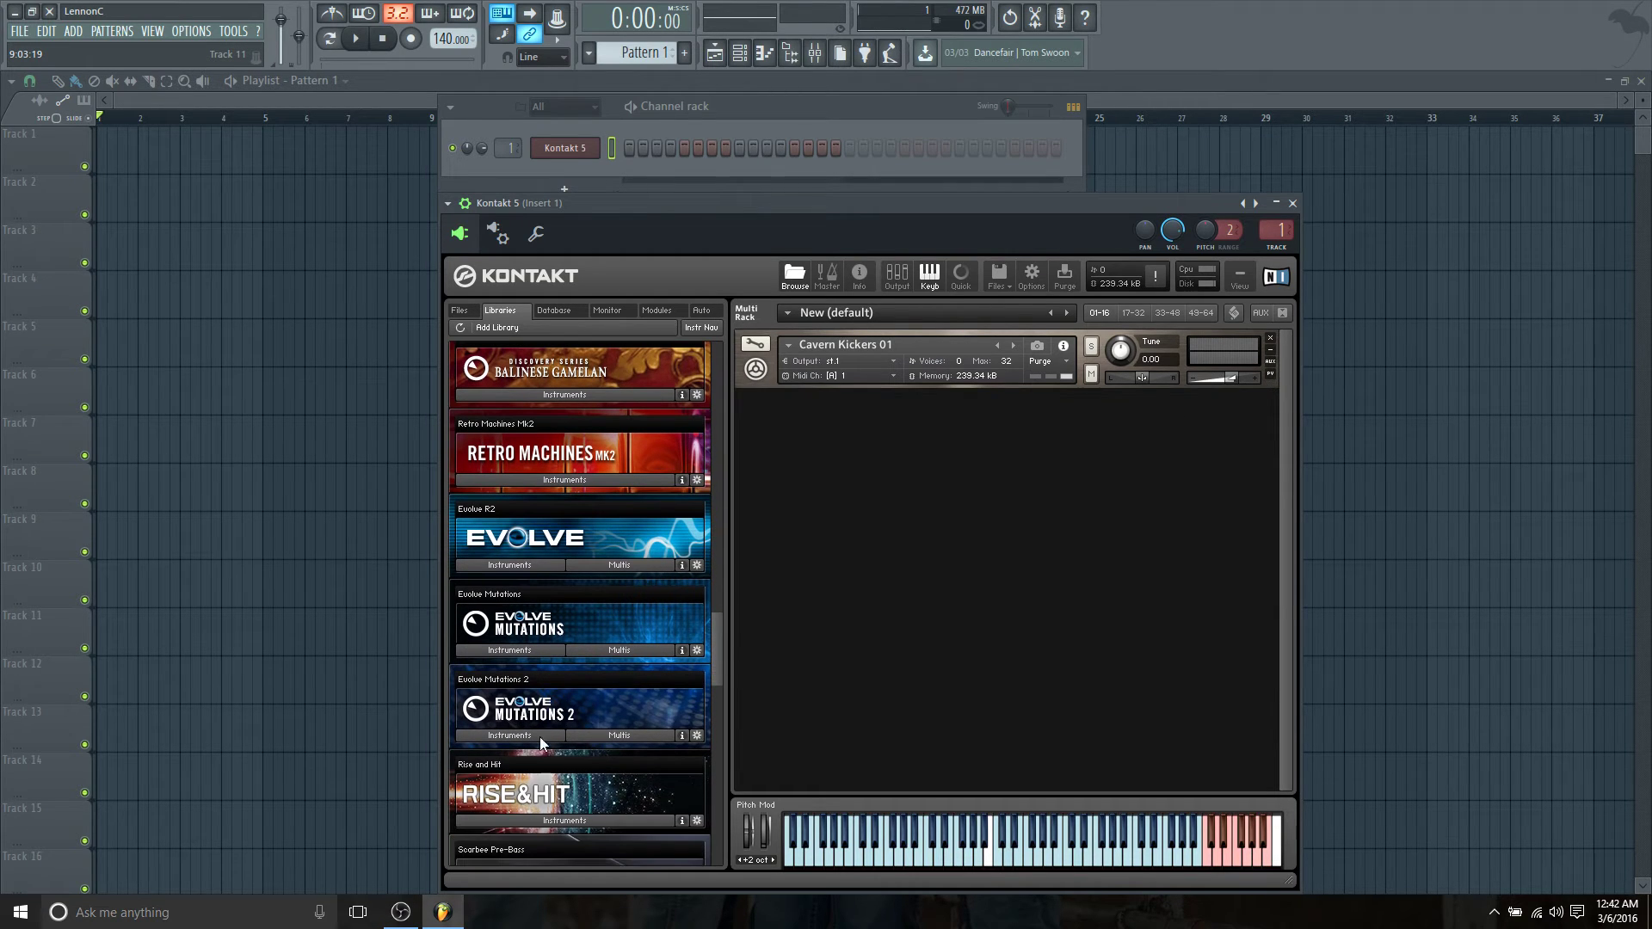
pyautogui.click(529, 821)
pyautogui.scroll(-4, 533, 792)
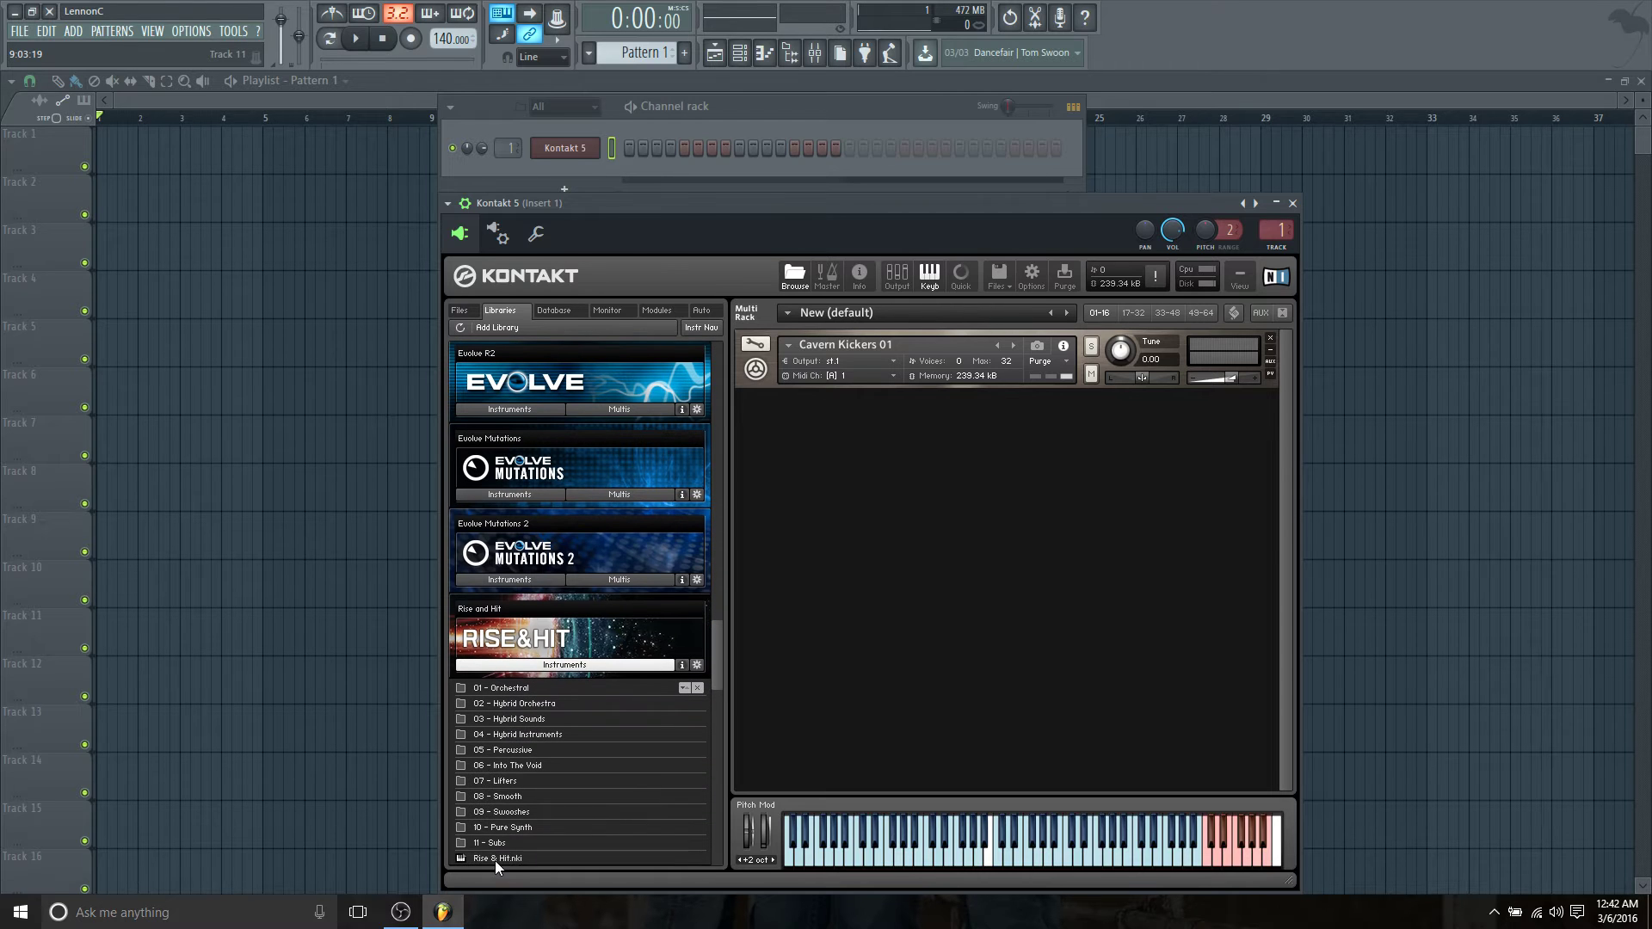
pyautogui.moveTo(494, 859); pyautogui.dragTo(953, 555)
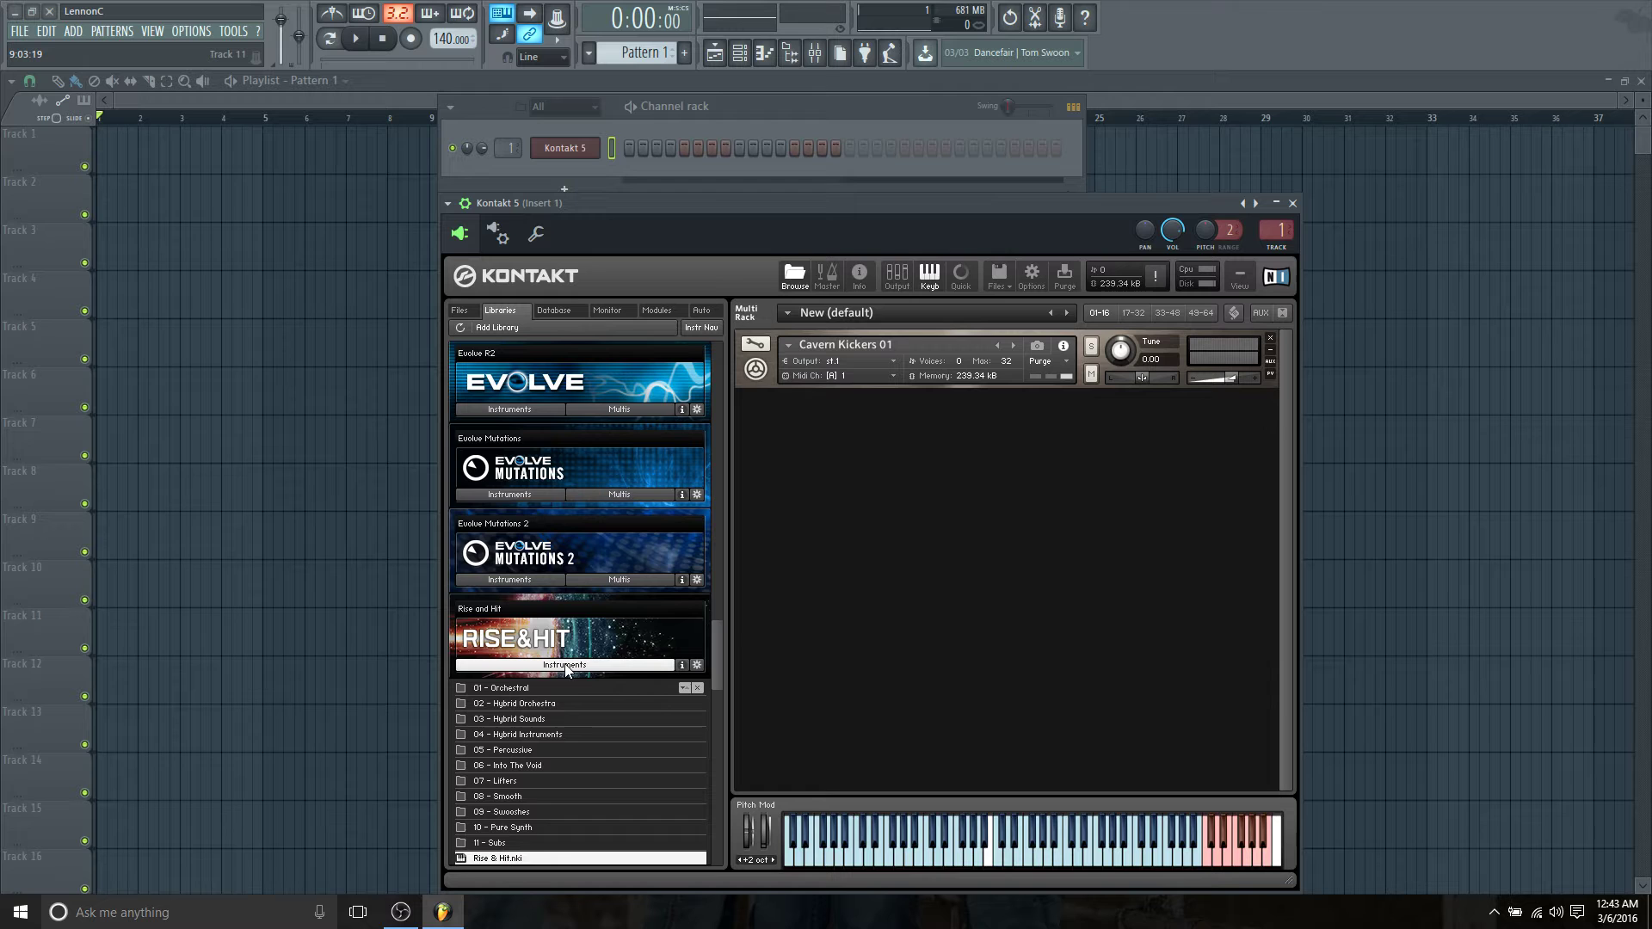
# Step: Send Rise & Hit to output st.2, collapse its panel, and audition Cavern Kickers on Kontakt's keyboard
pyautogui.click(565, 666)
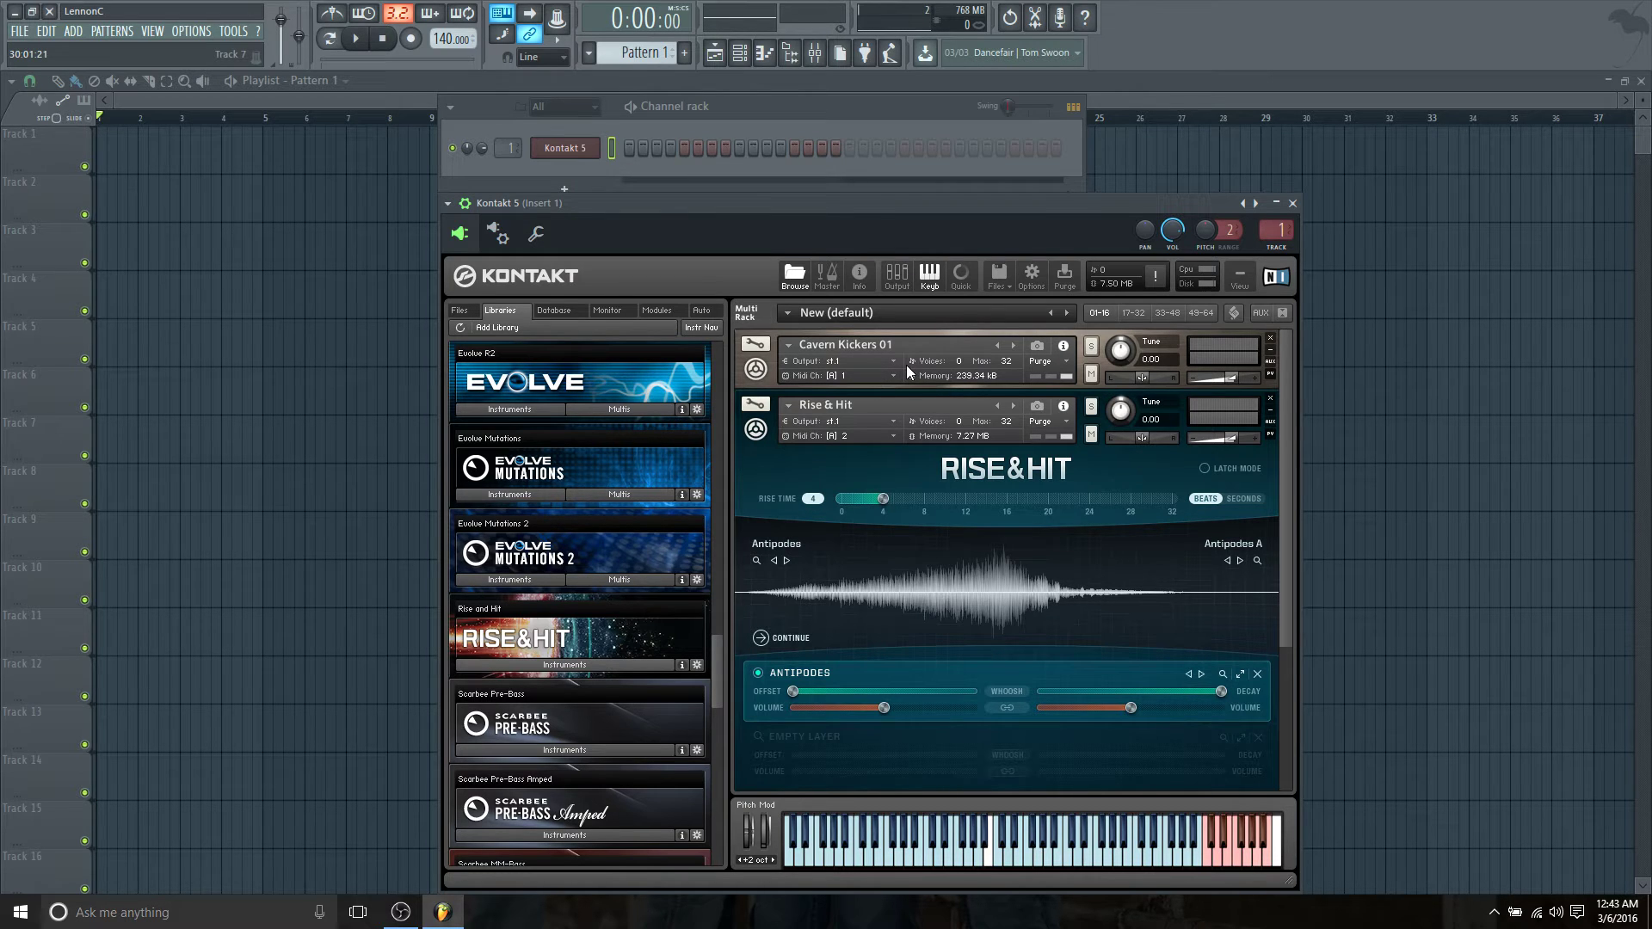
pyautogui.click(840, 421)
pyautogui.click(840, 472)
pyautogui.click(1271, 435)
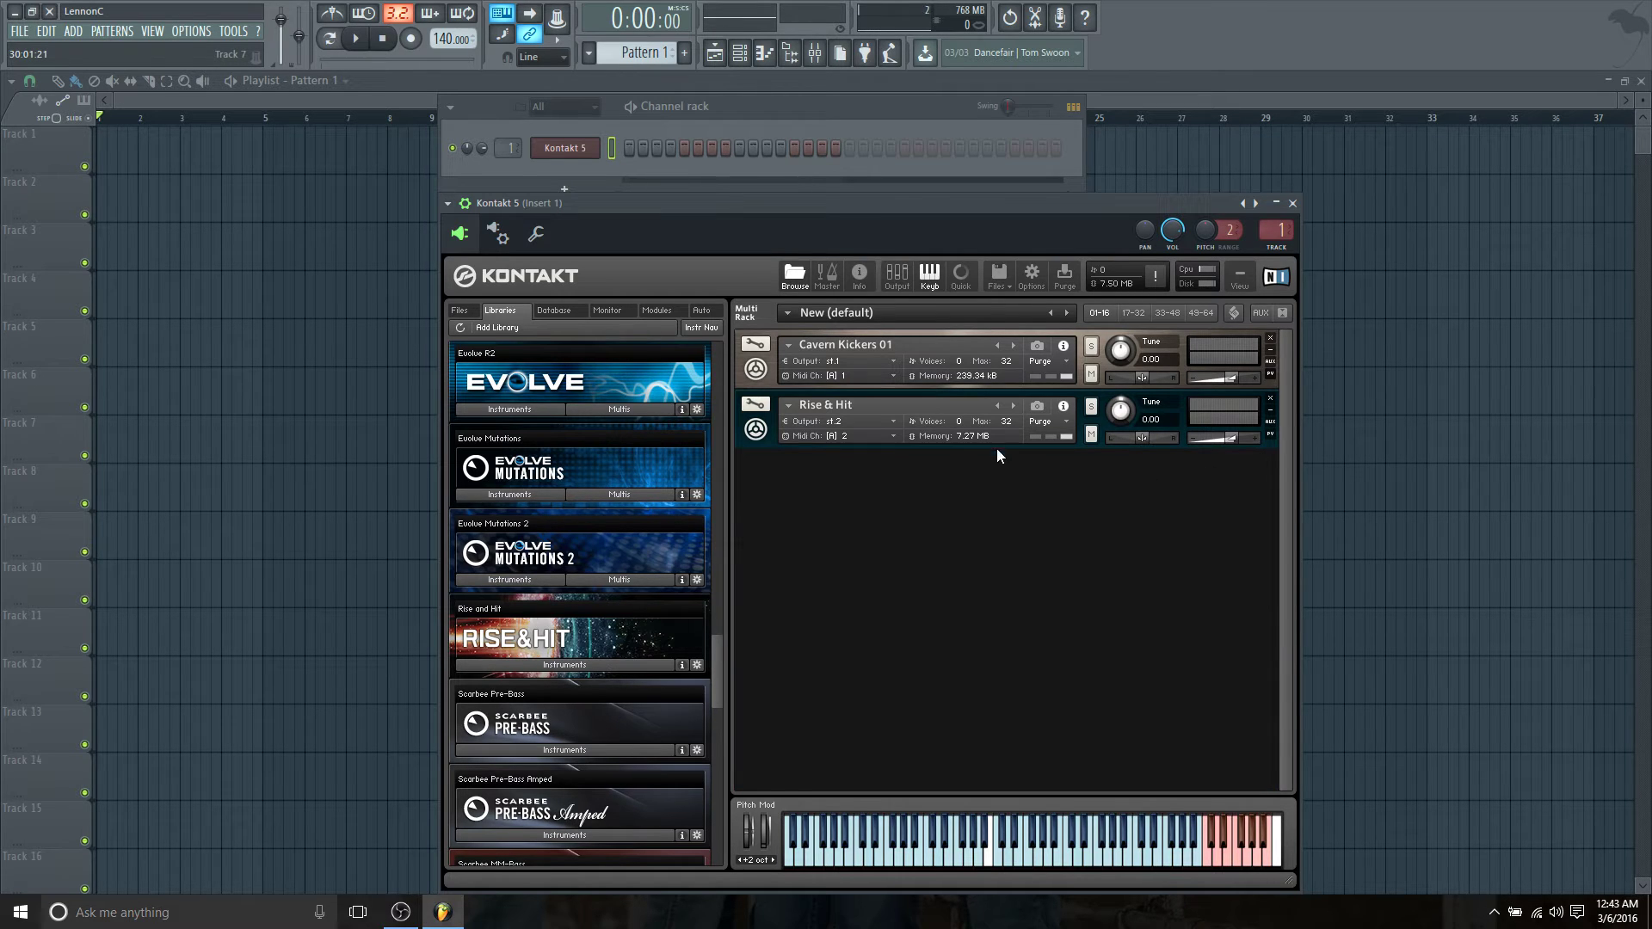
pyautogui.moveTo(882, 203)
pyautogui.mouseDown()
pyautogui.moveTo(900, 209)
pyautogui.moveTo(883, 212)
pyautogui.mouseUp()
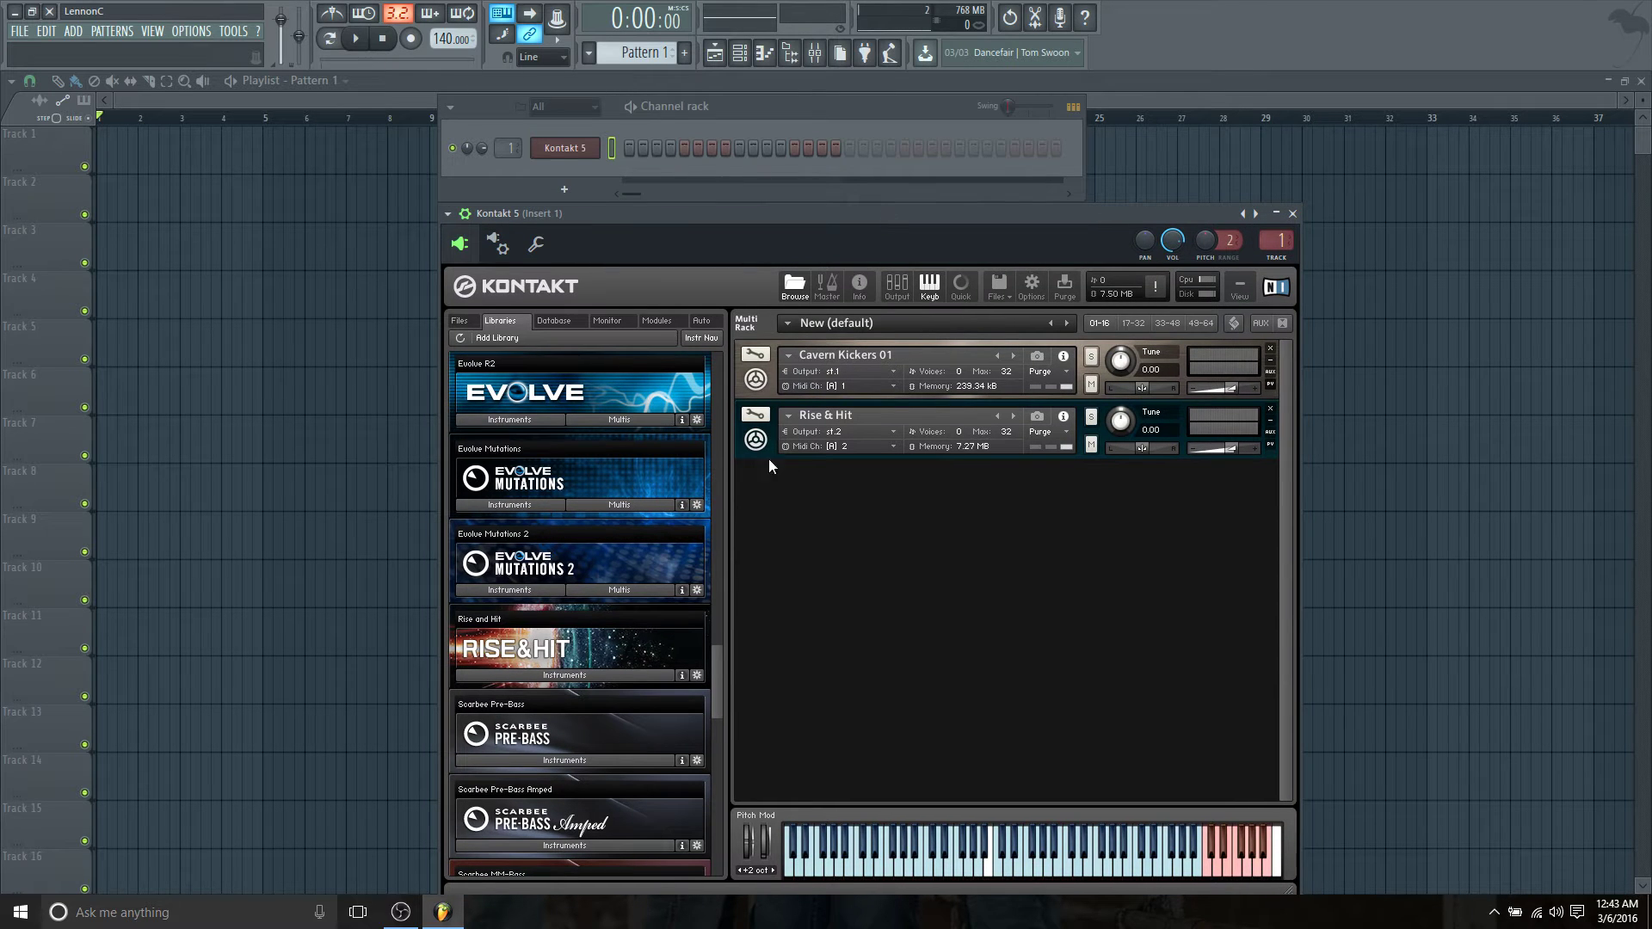
pyautogui.click(920, 855)
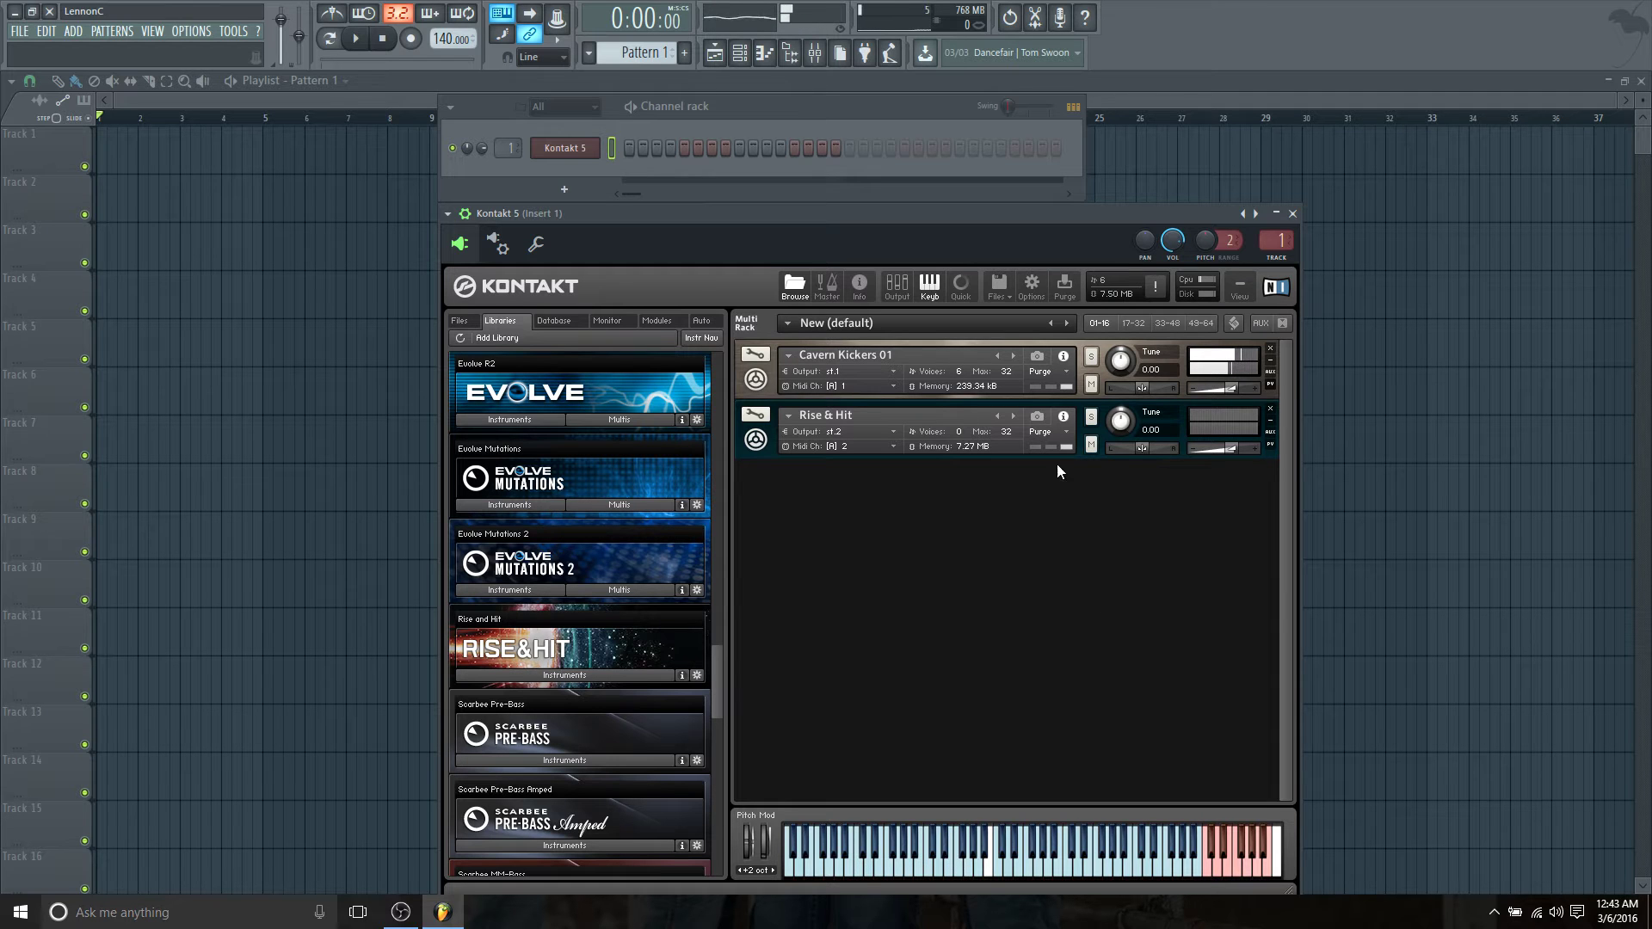
pyautogui.click(1092, 444)
pyautogui.click(1093, 444)
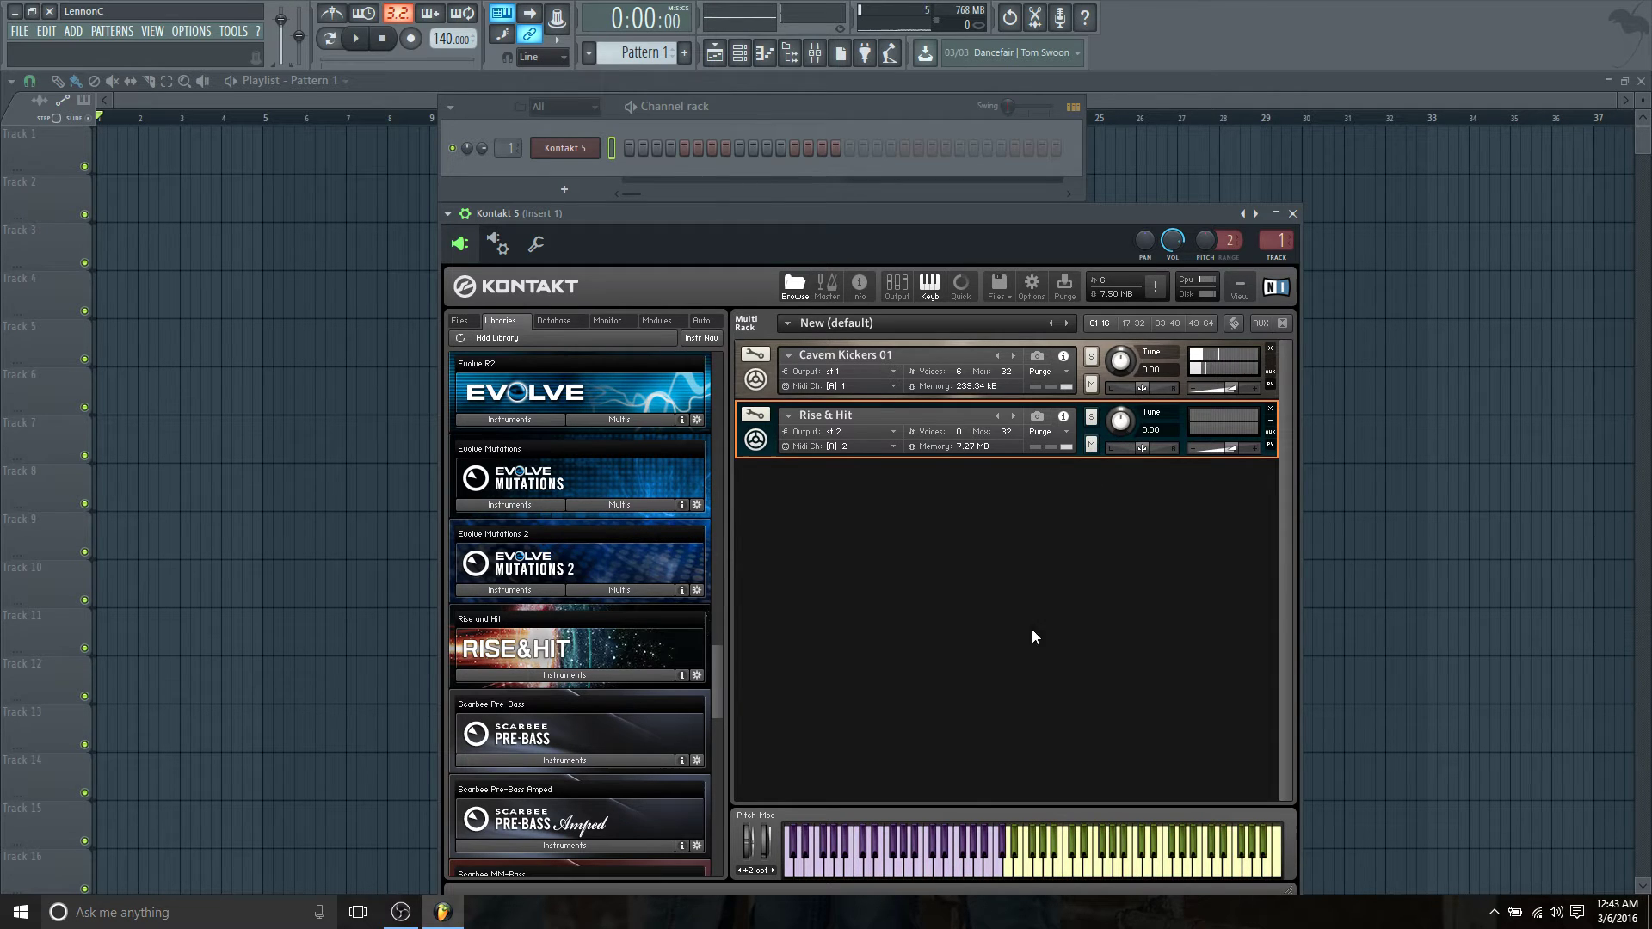
pyautogui.click(940, 855)
# Step: Add a MIDI Out channel to the channel rack, then close its window
pyautogui.click(73, 31)
pyautogui.moveTo(78, 53)
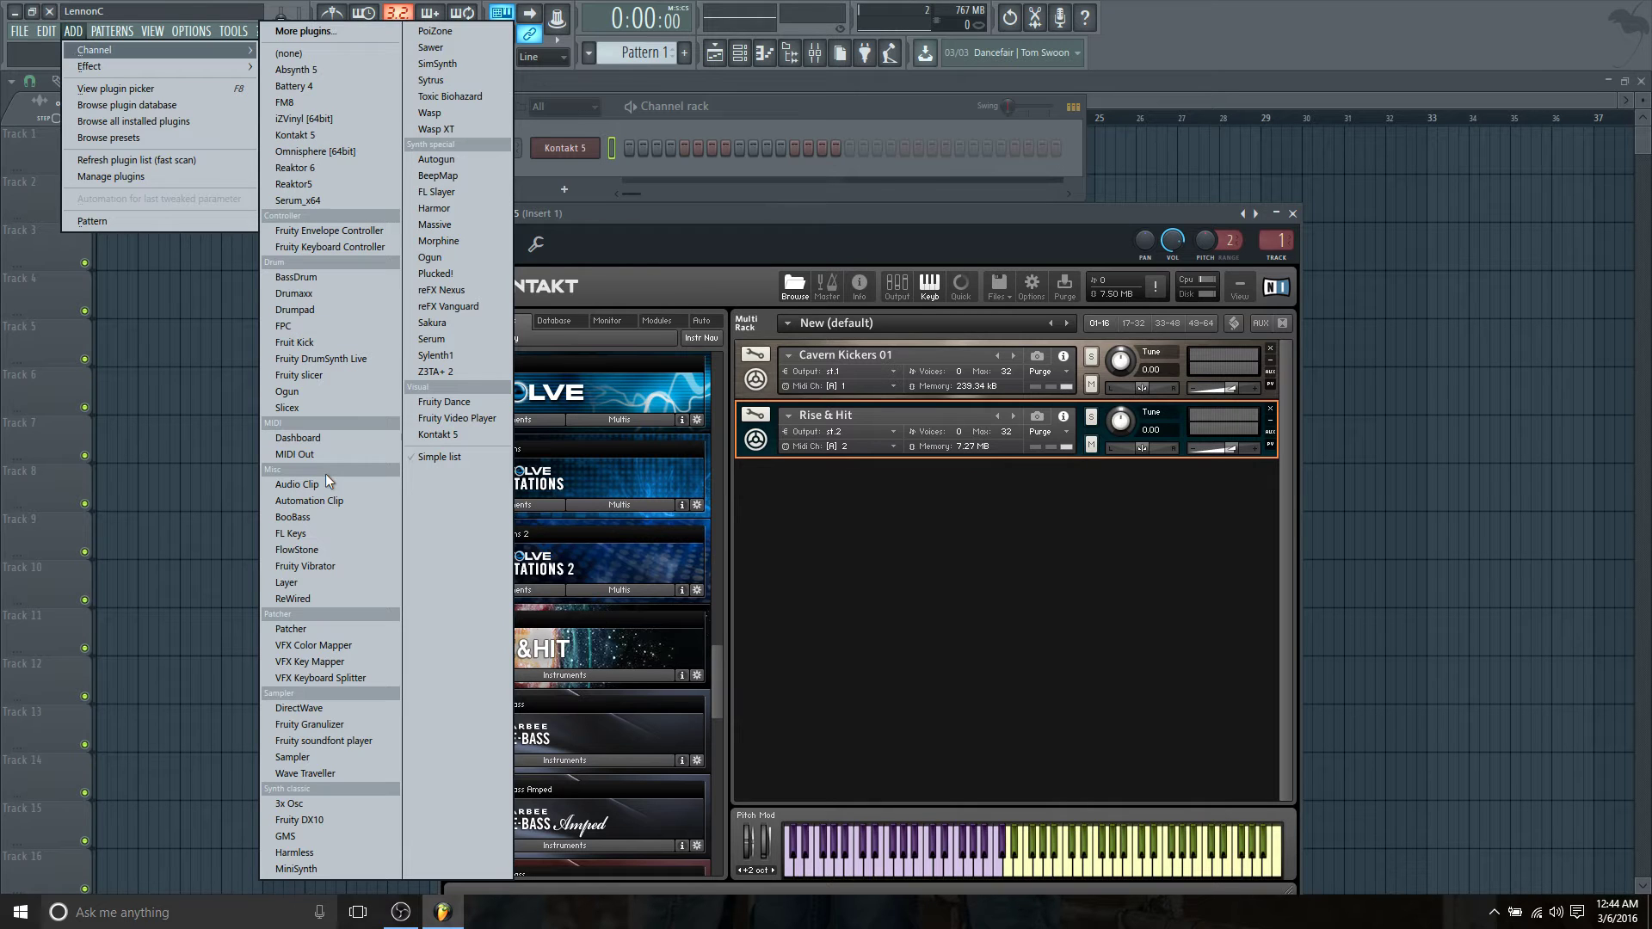
pyautogui.click(295, 454)
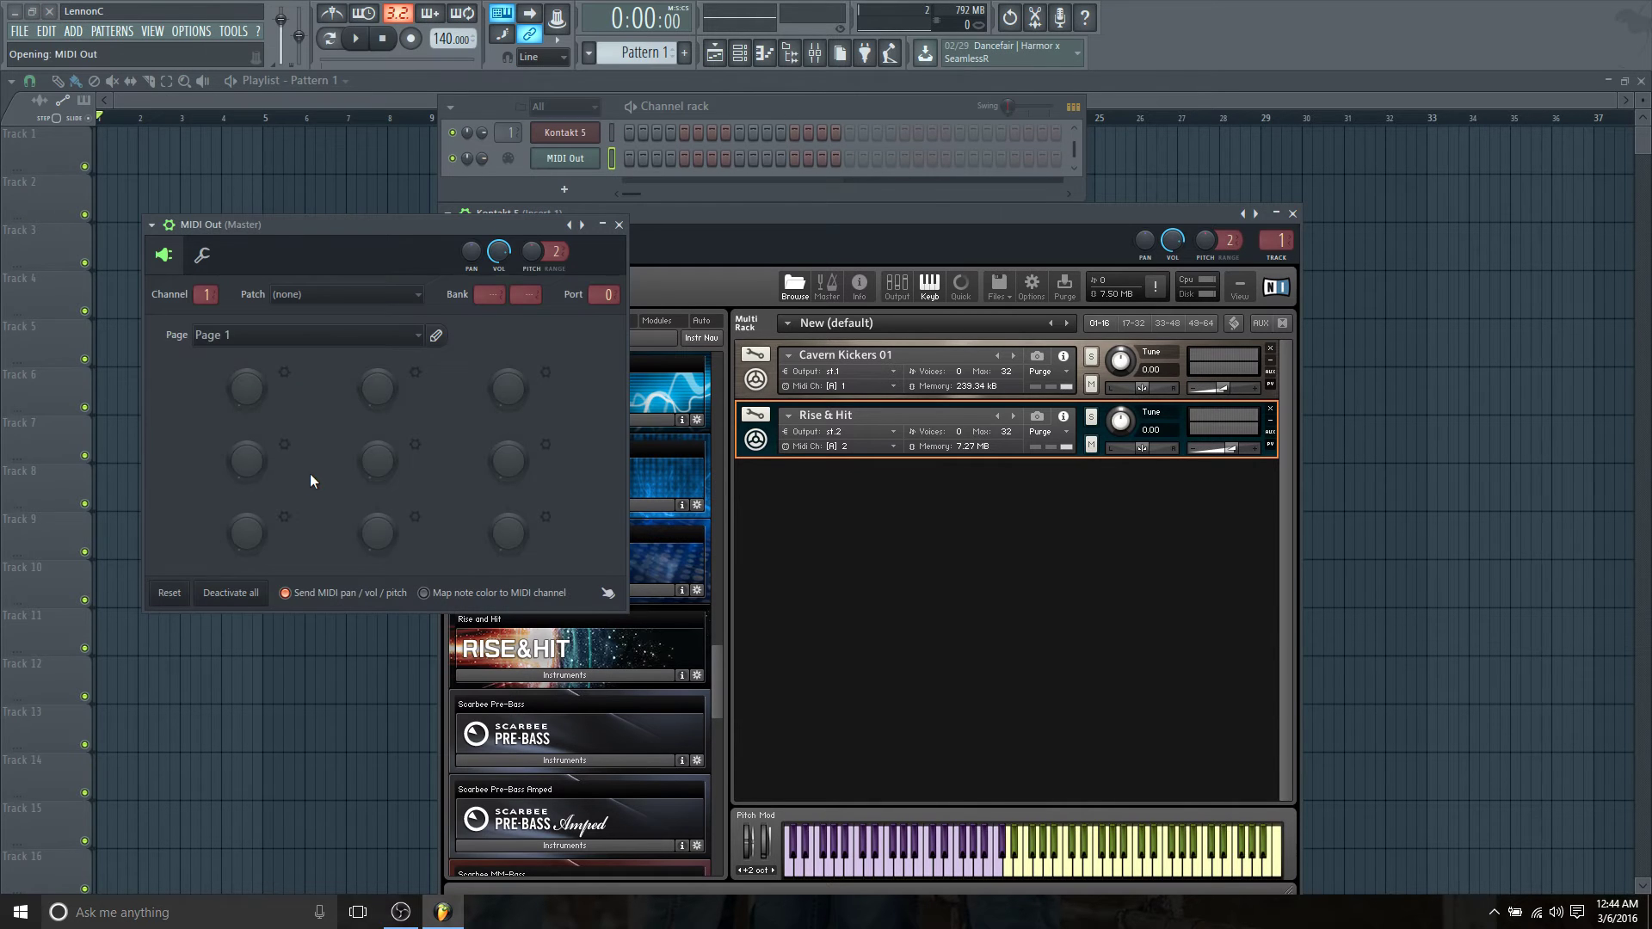
pyautogui.moveTo(286, 241); pyautogui.dragTo(373, 240)
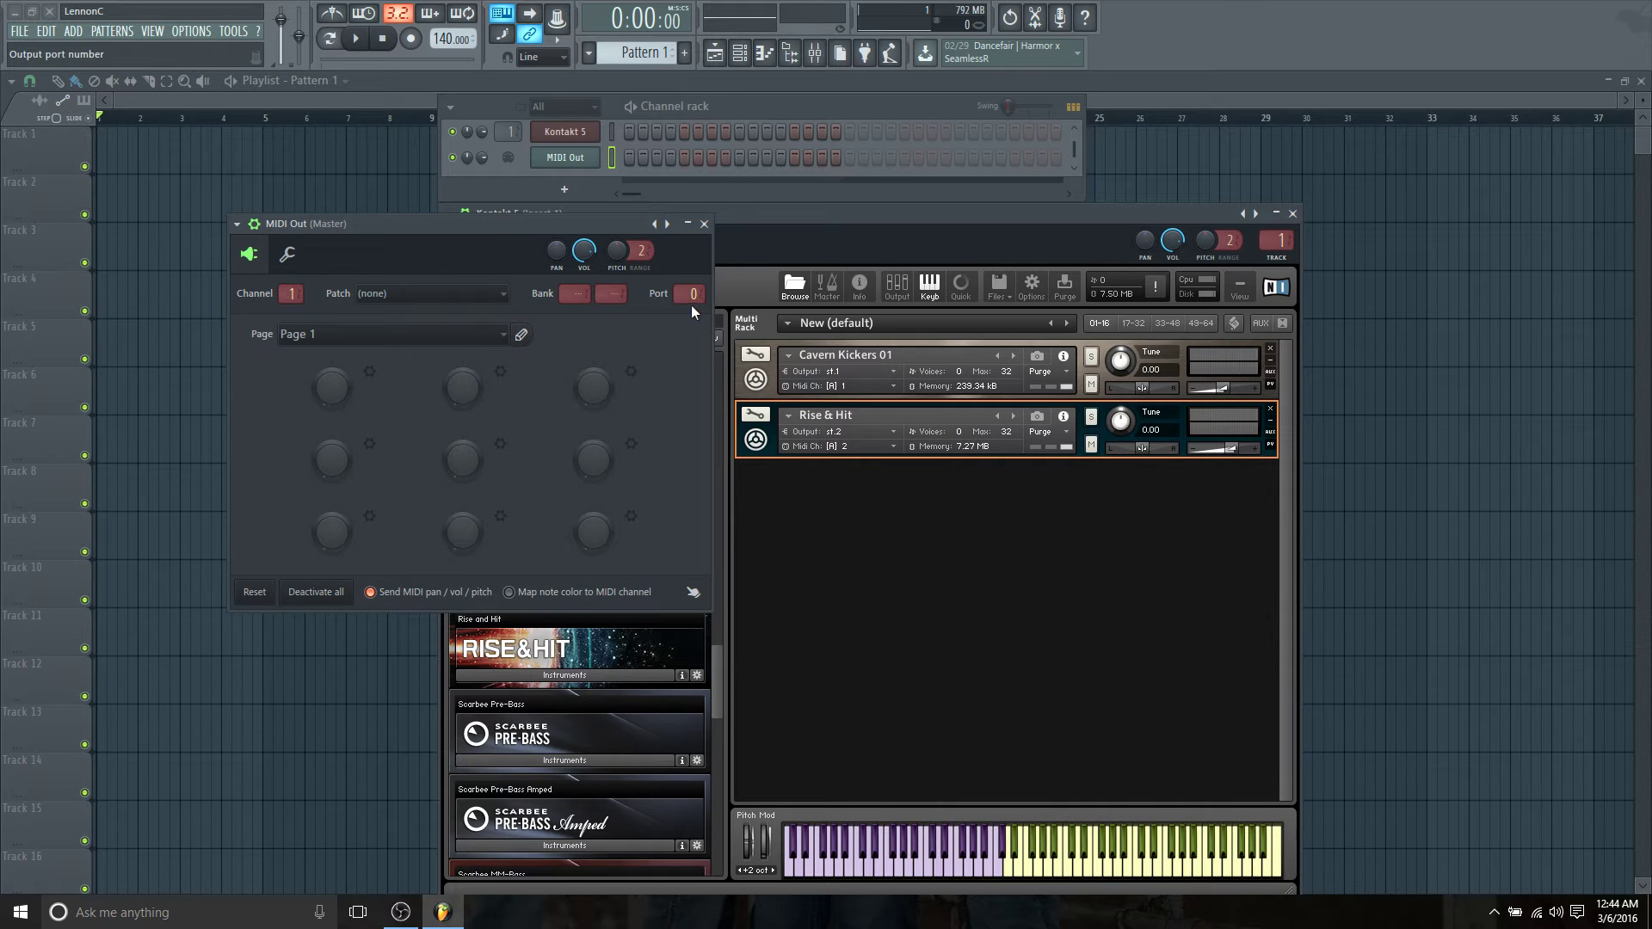
pyautogui.moveTo(602, 224); pyautogui.dragTo(818, 317)
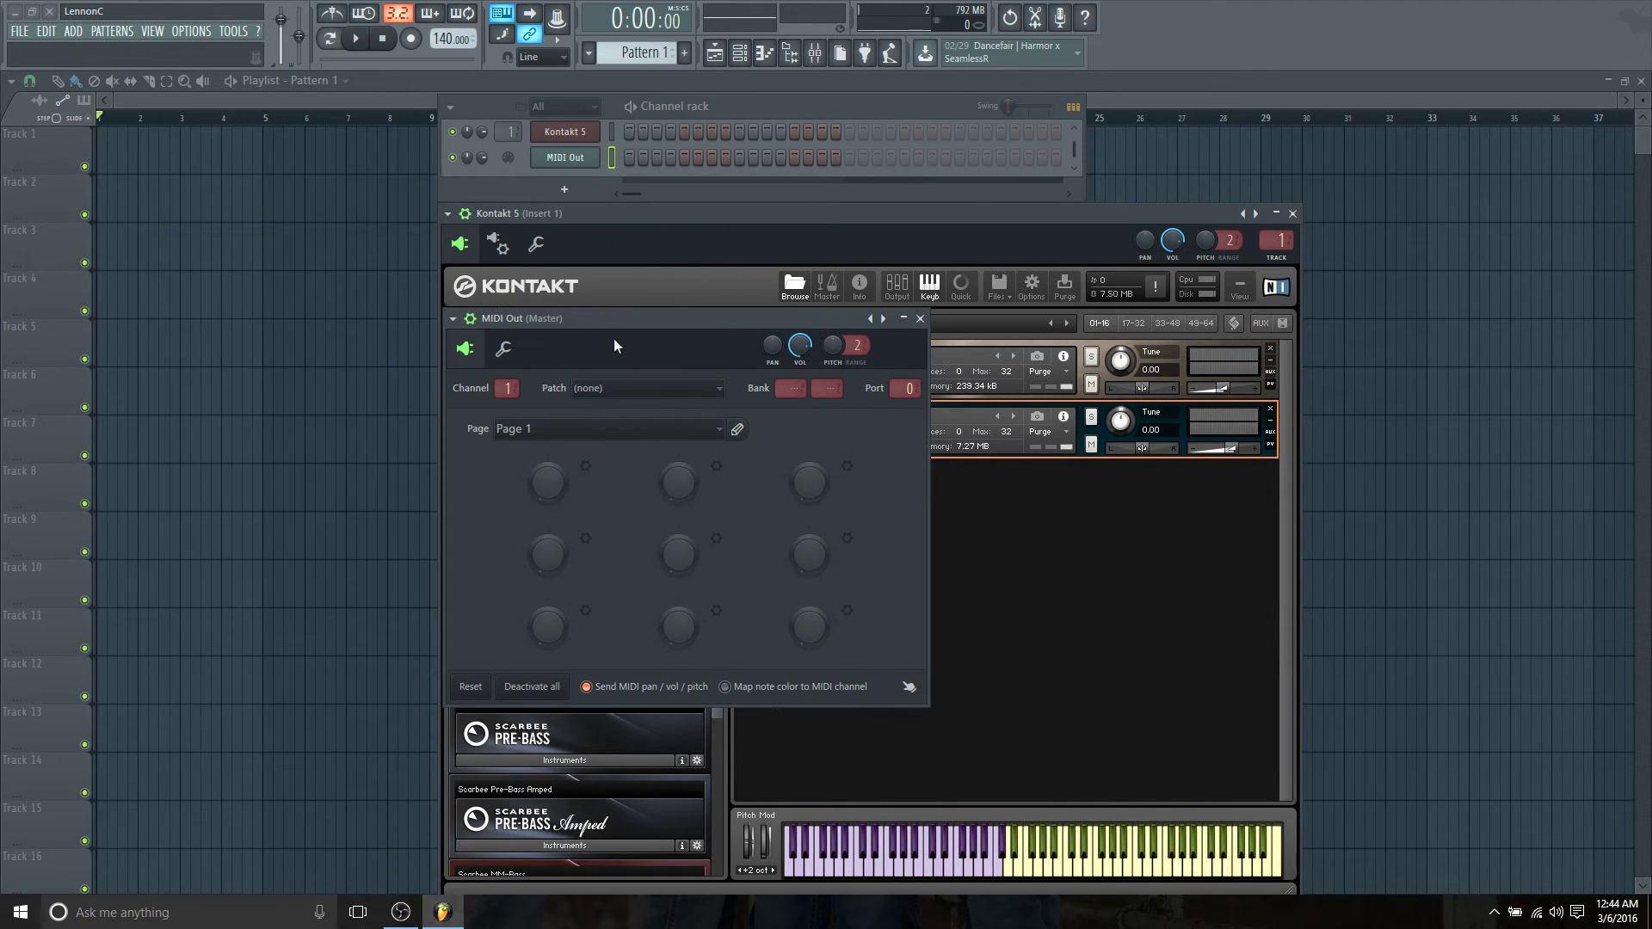
pyautogui.moveTo(594, 319); pyautogui.dragTo(874, 444)
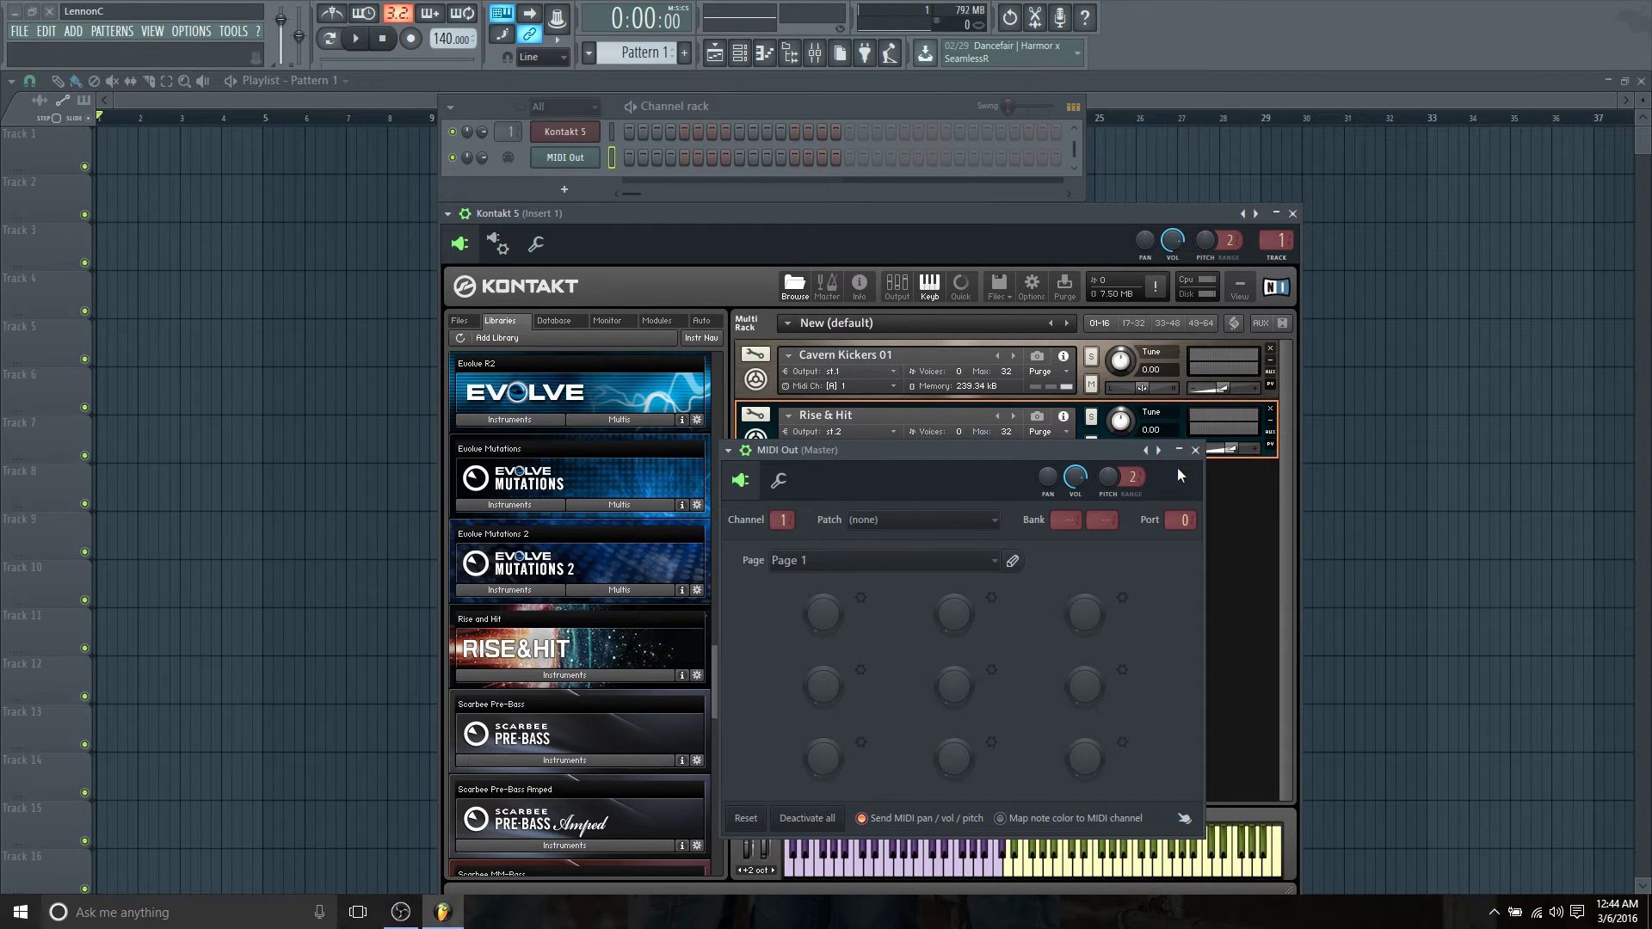
pyautogui.click(1196, 449)
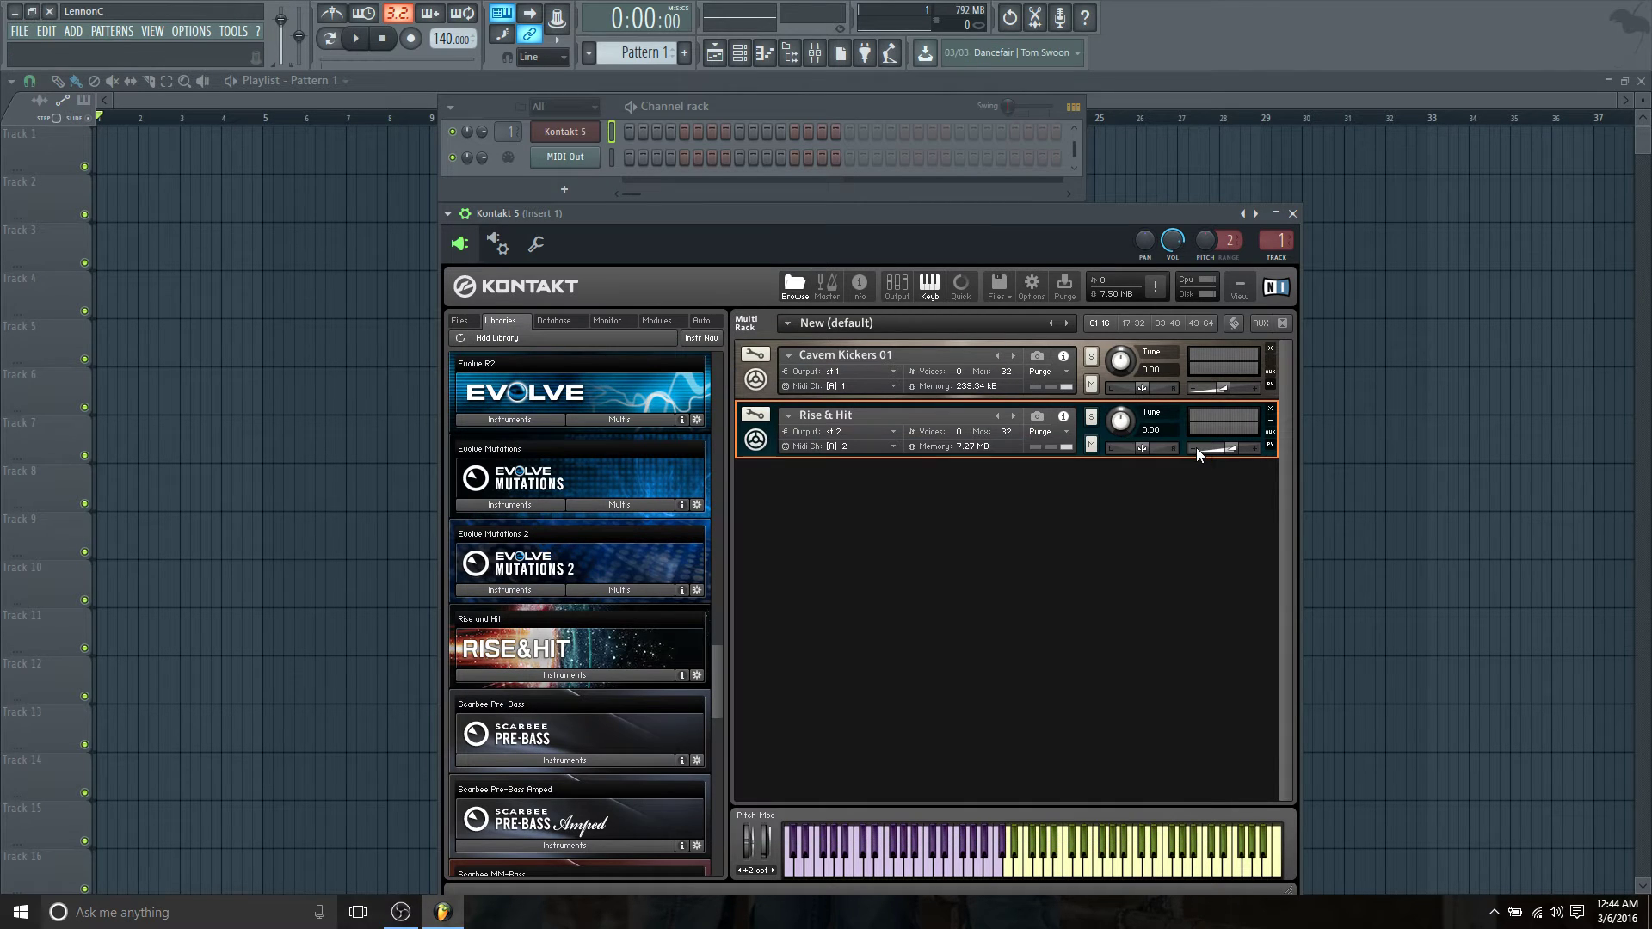
# Step: Rename the MIDI Out channel to Cavern Kickers
pyautogui.rightClick(598, 151)
pyautogui.click(650, 169)
pyautogui.write('Cavern Kicker')
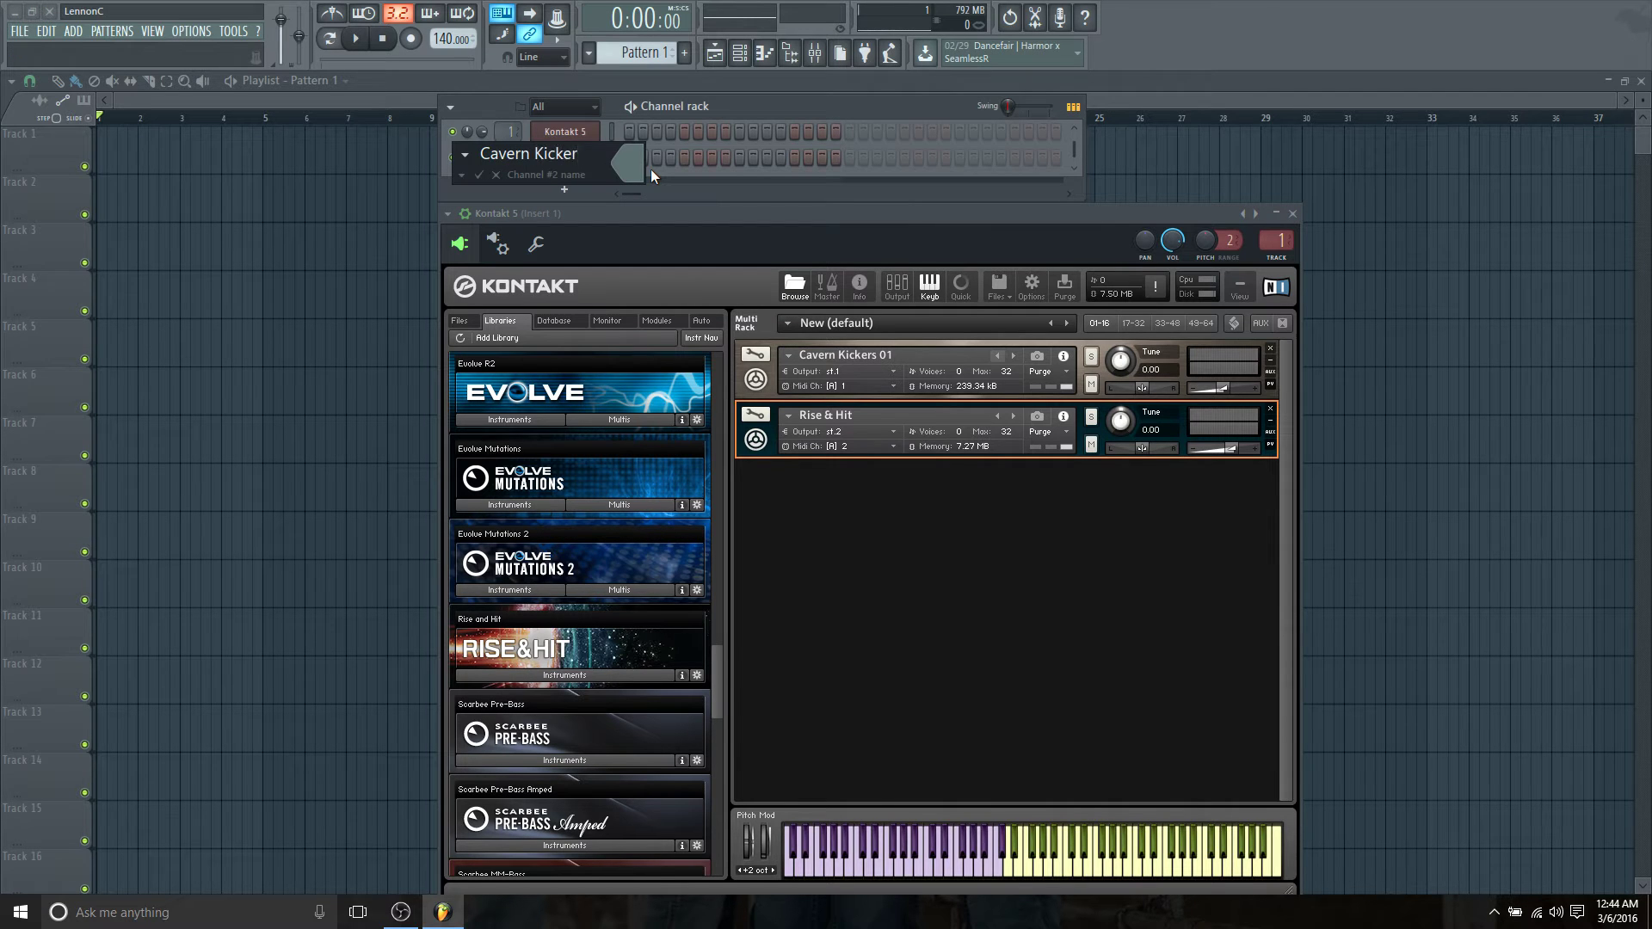
pyautogui.write('s')
pyautogui.press('Return')
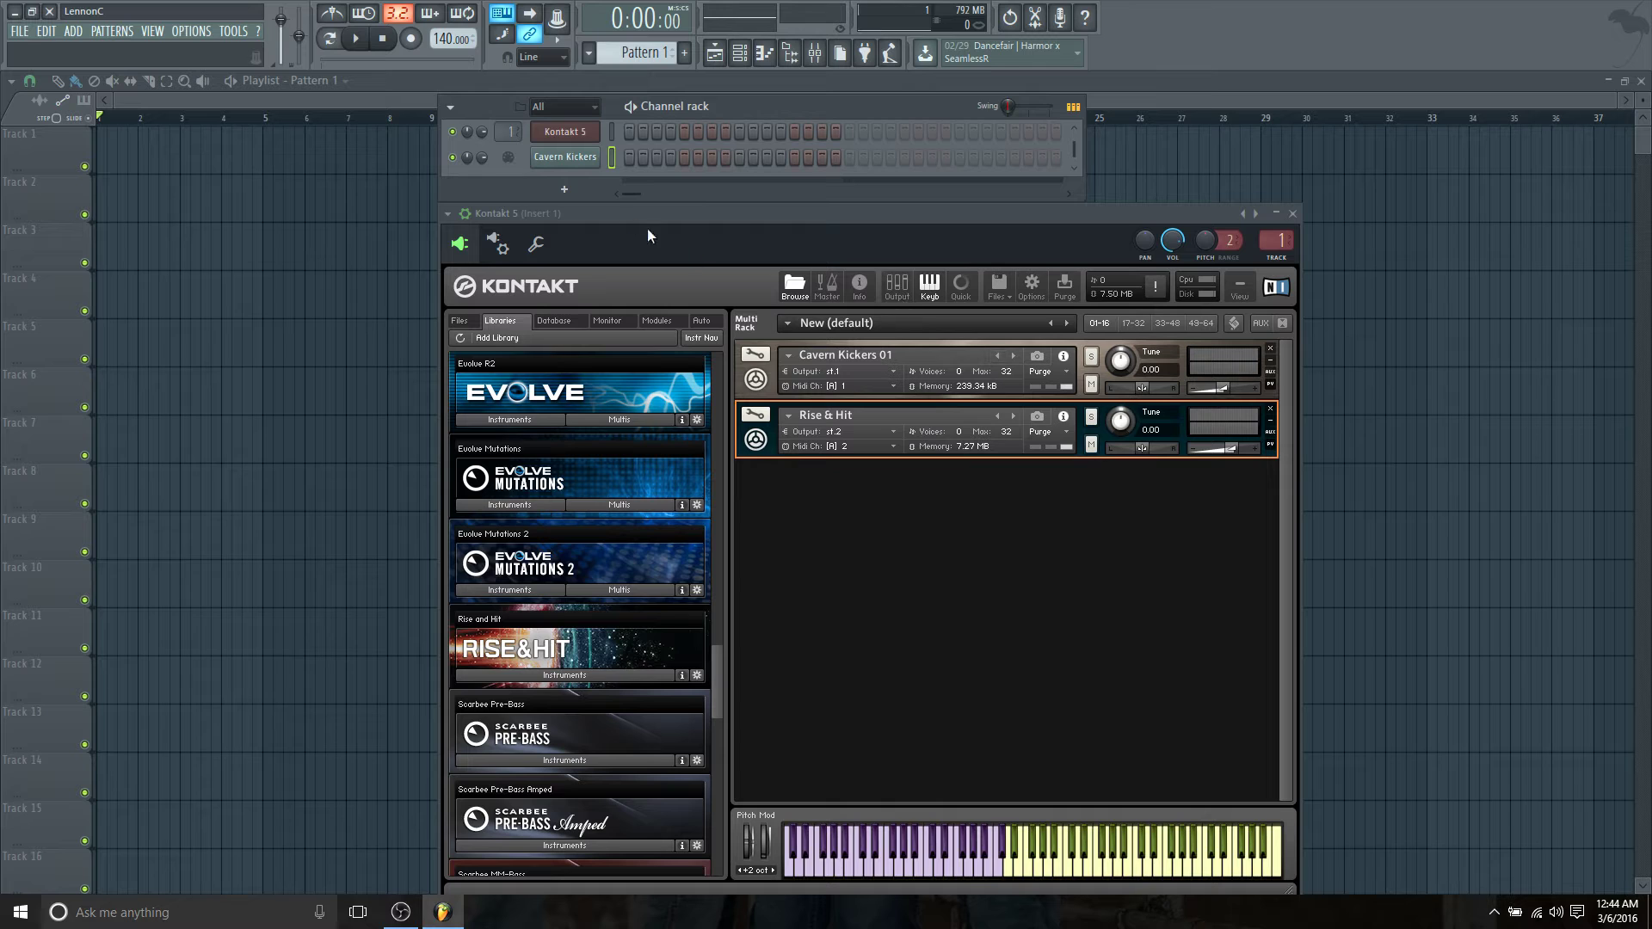
# Step: Test Cavern Kickers with a few notes, then clone it as a MIDI Out on channel 2
pyautogui.press('z')
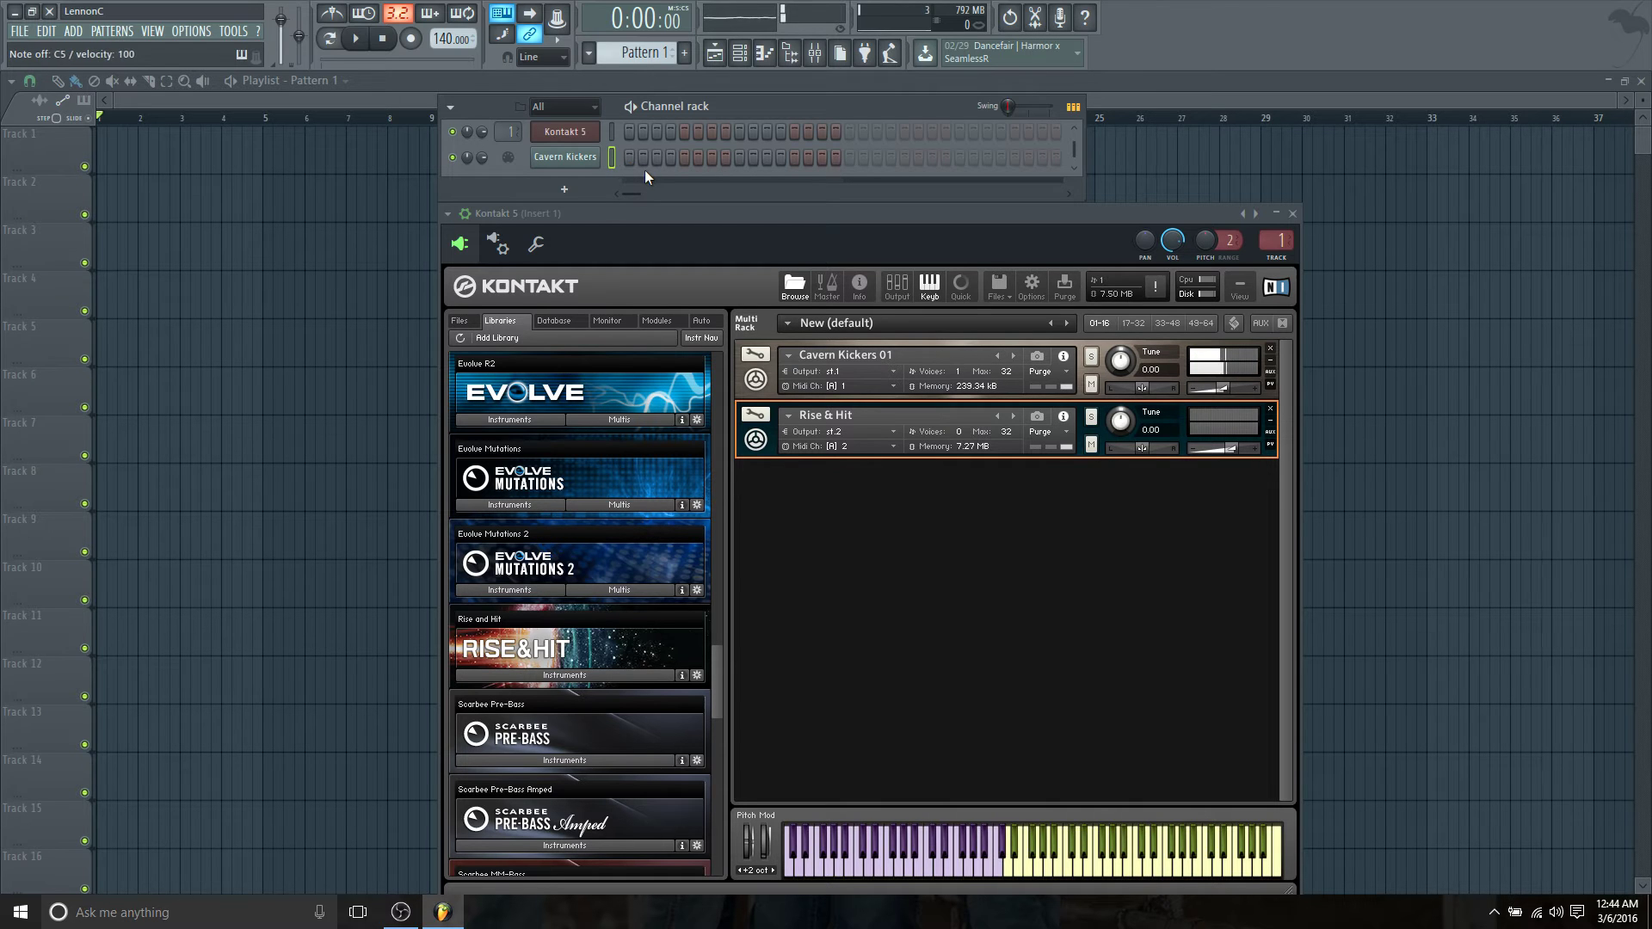
pyautogui.press('z')
pyautogui.press('z')
pyautogui.rightClick(568, 160)
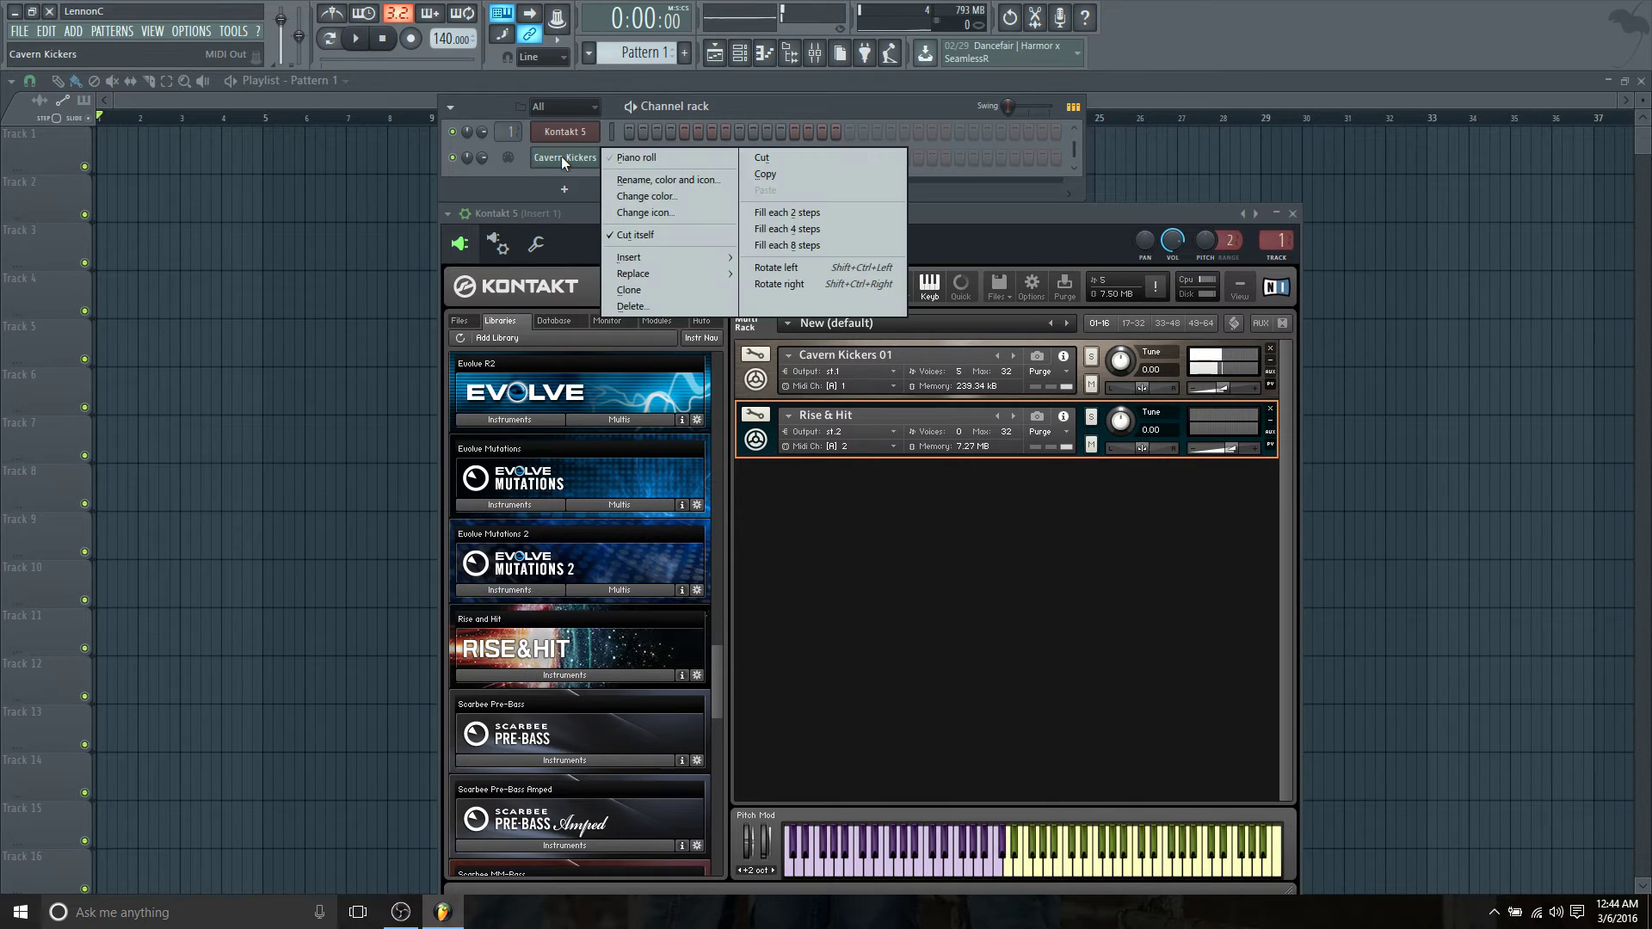
pyautogui.click(624, 292)
pyautogui.moveTo(792, 468); pyautogui.dragTo(722, 238)
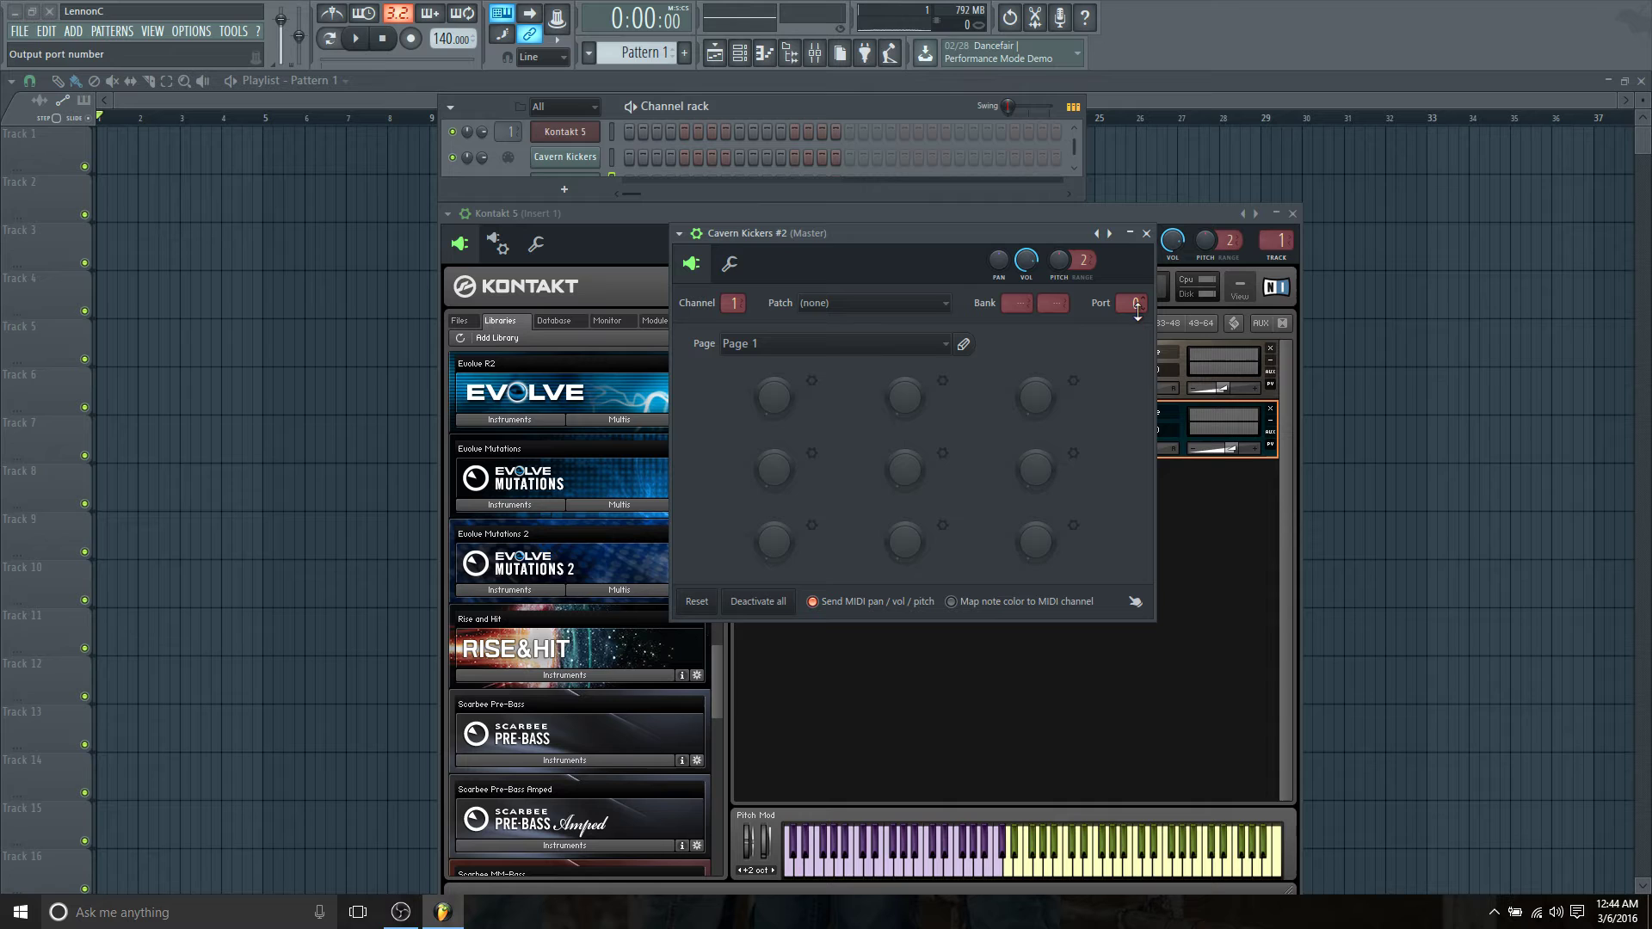
pyautogui.scroll(1, 731, 303)
pyautogui.click(1146, 233)
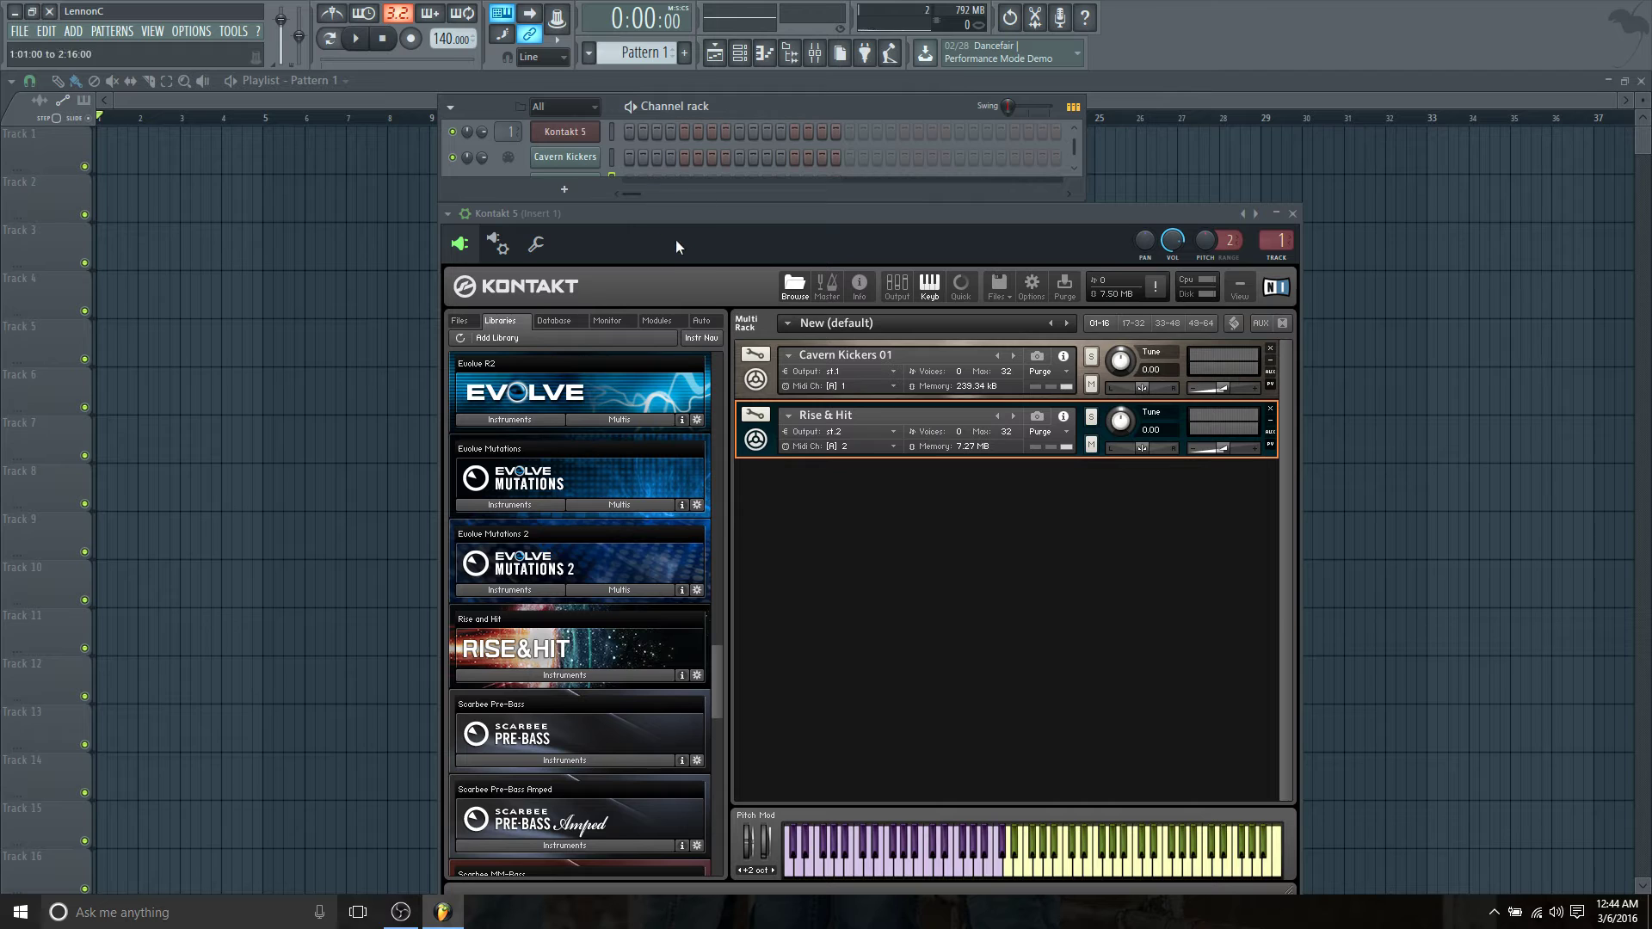
# Step: Enlarge the channel rack and rename the cloned third channel to Rise & Hit
pyautogui.moveTo(513, 184); pyautogui.dragTo(492, 232)
pyautogui.rightClick(586, 199)
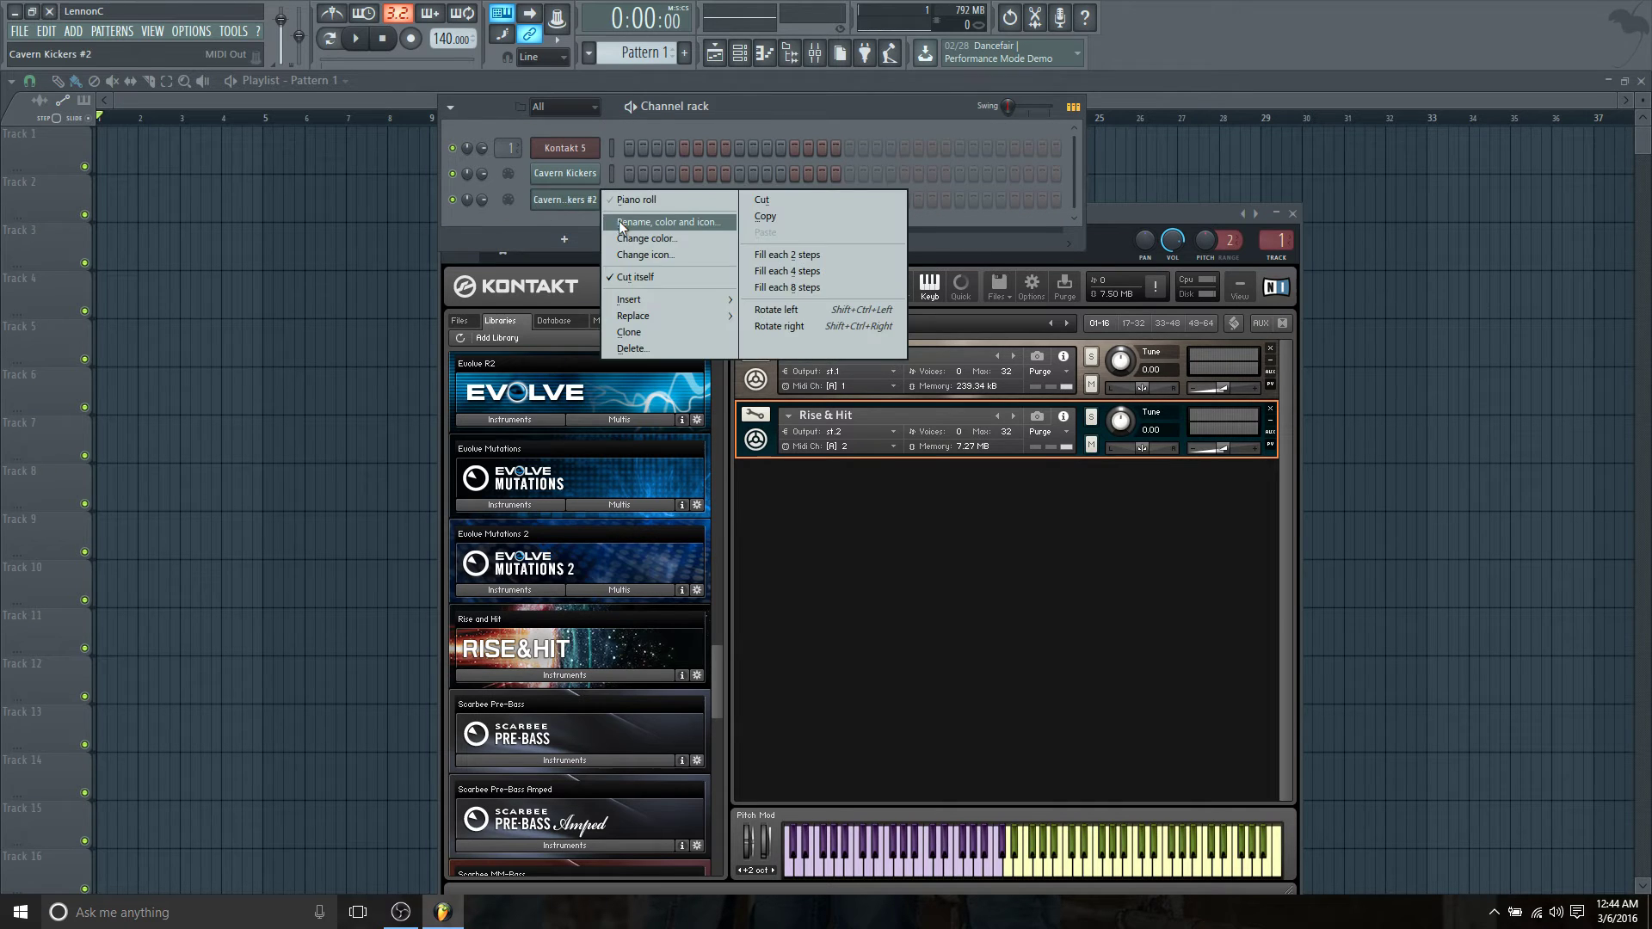
pyautogui.click(617, 220)
pyautogui.write('Rise & Hit')
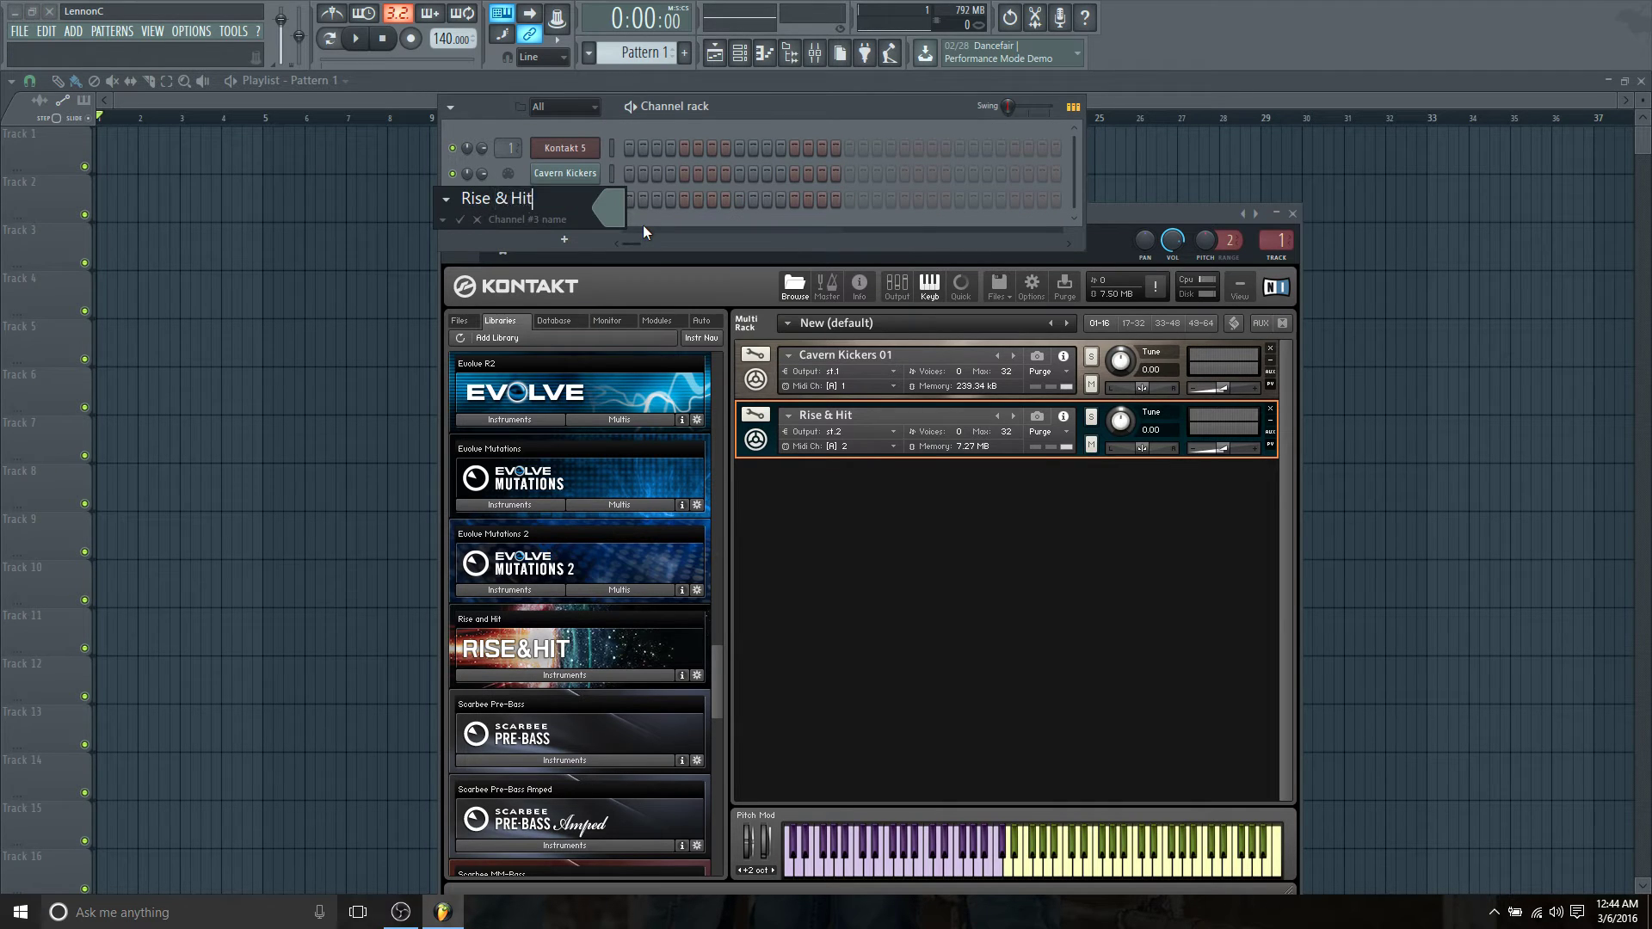
pyautogui.press('Return')
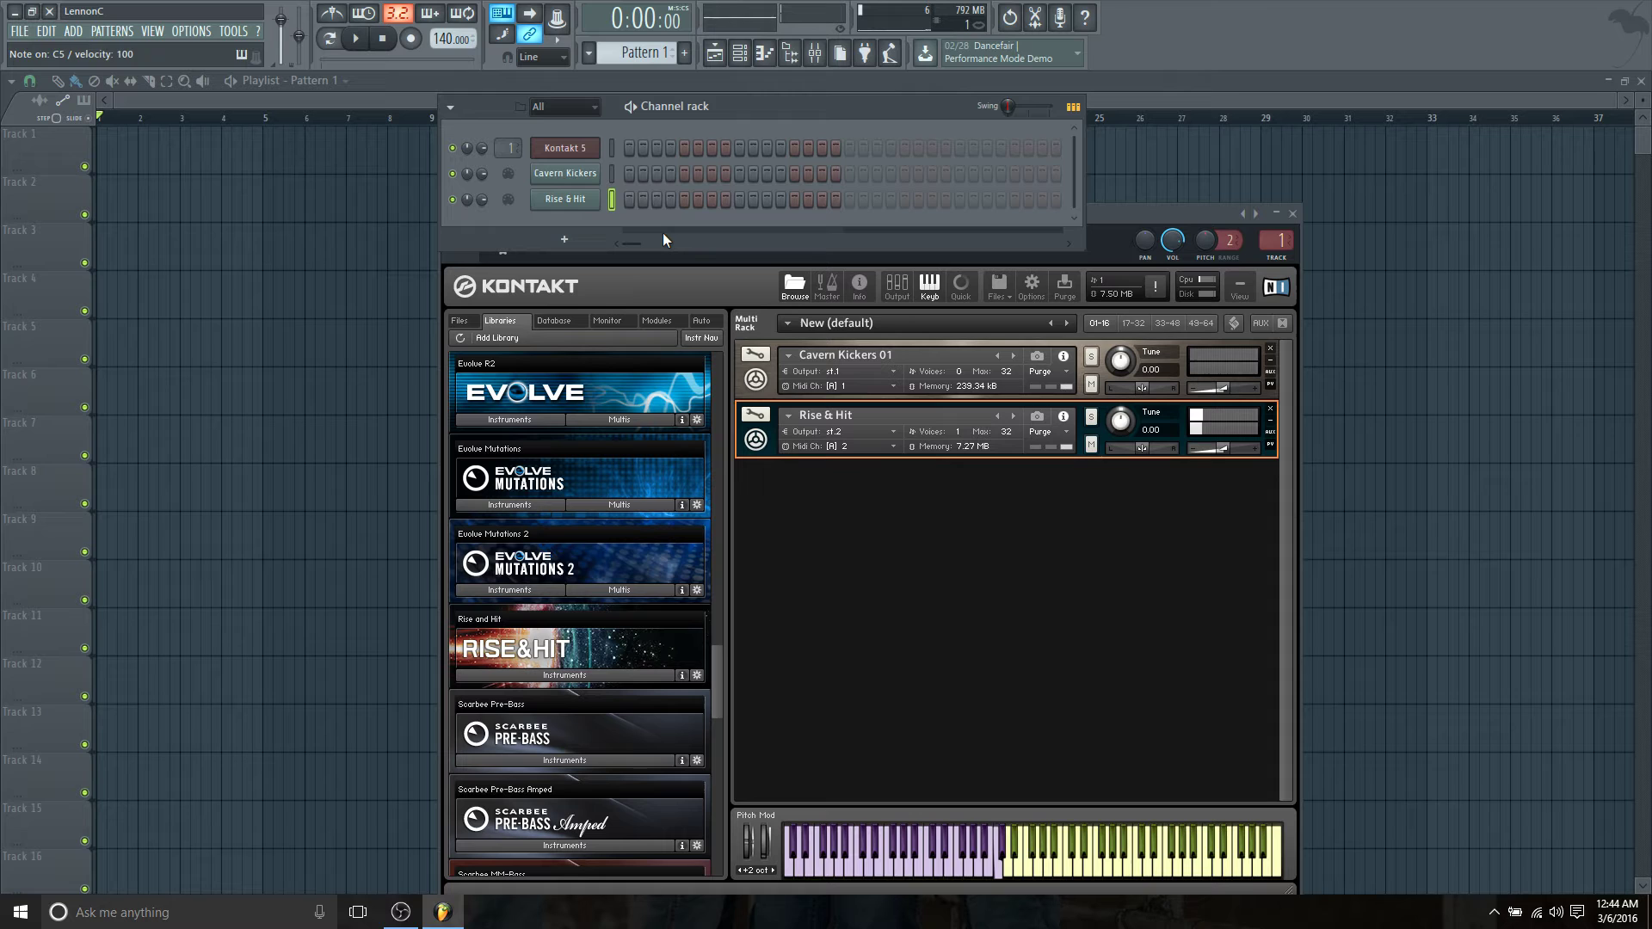
# Step: Select the Rise & Hit channel to play it and bring Kontakt back in front
pyautogui.click(1295, 477)
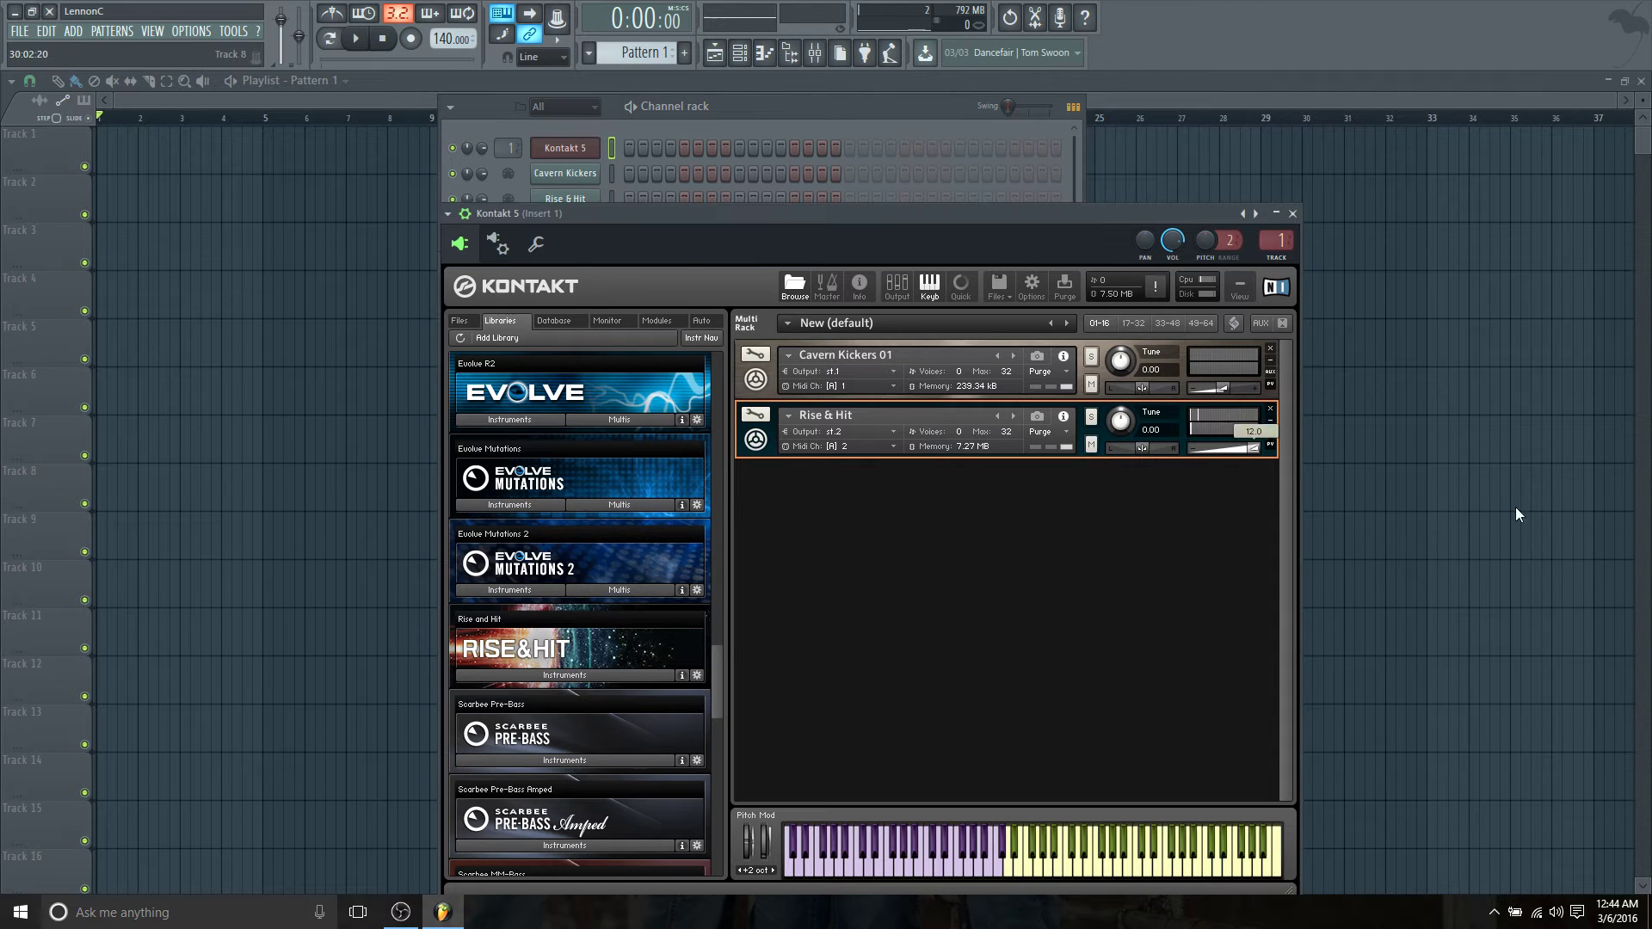
pyautogui.click(613, 195)
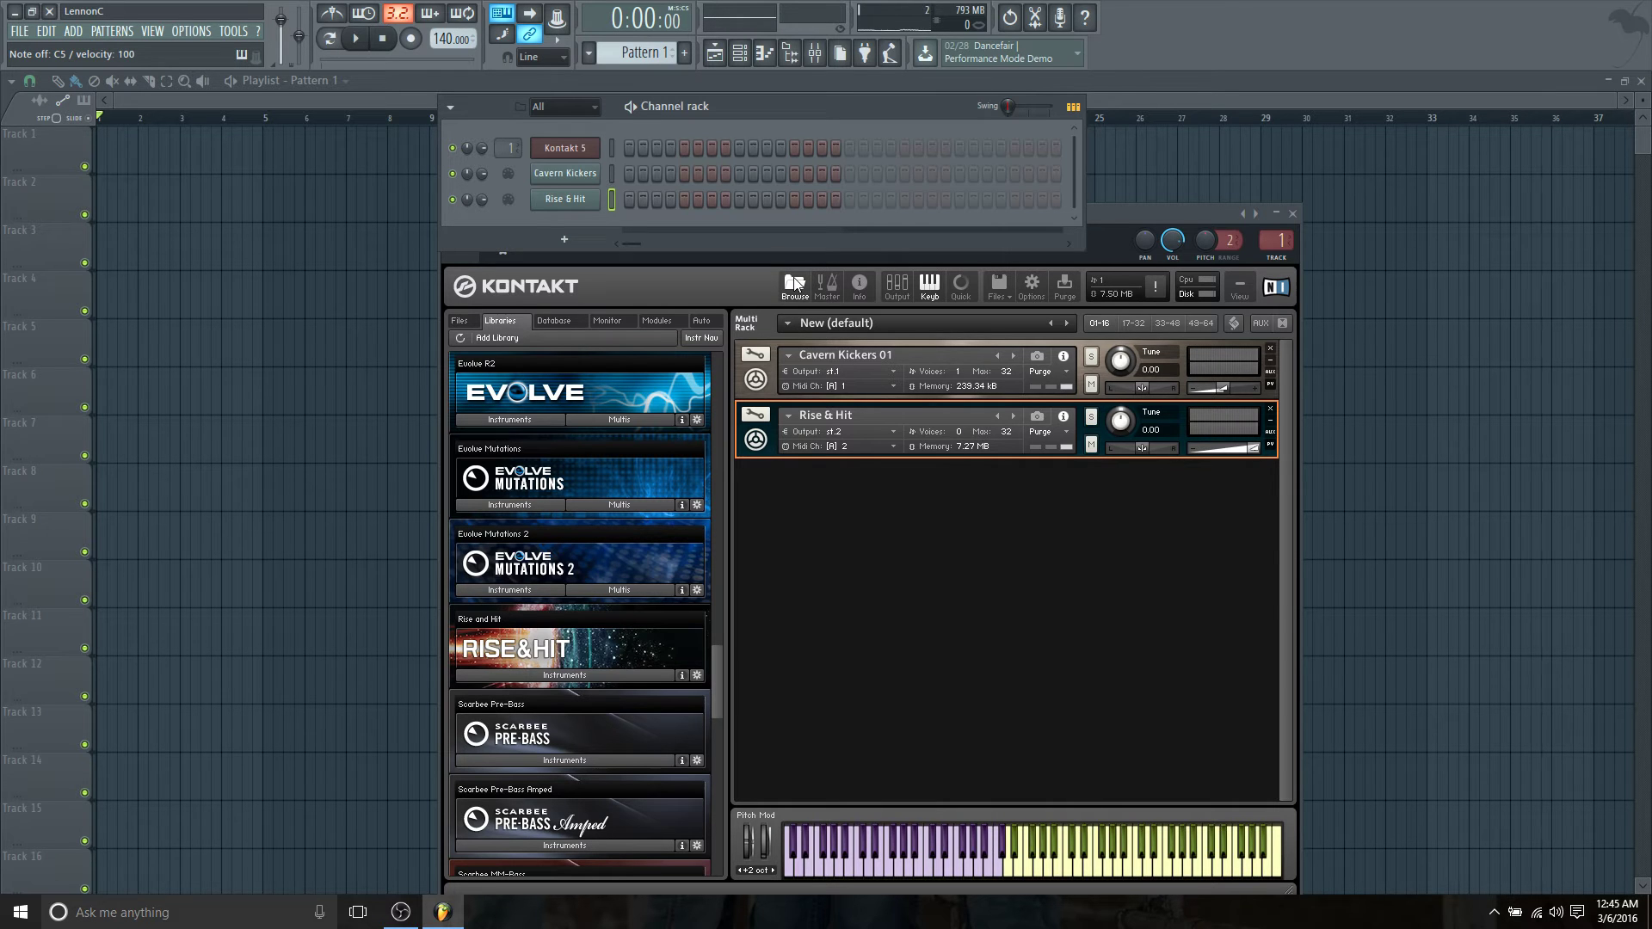
pyautogui.click(941, 512)
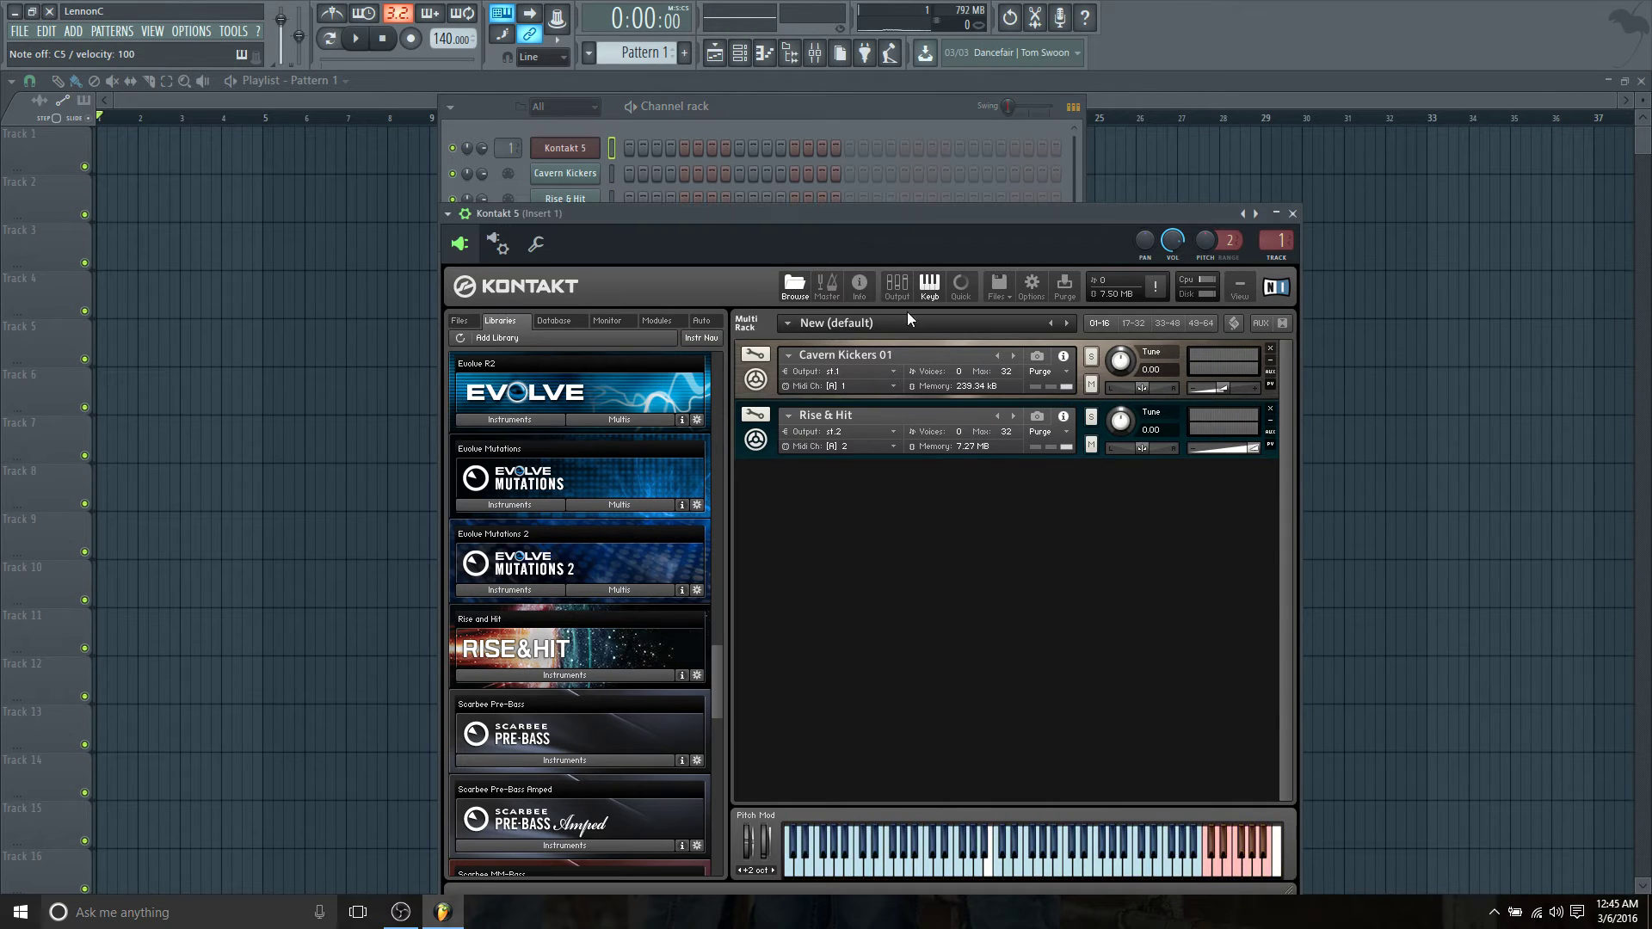
pyautogui.moveTo(633, 212); pyautogui.dragTo(637, 248)
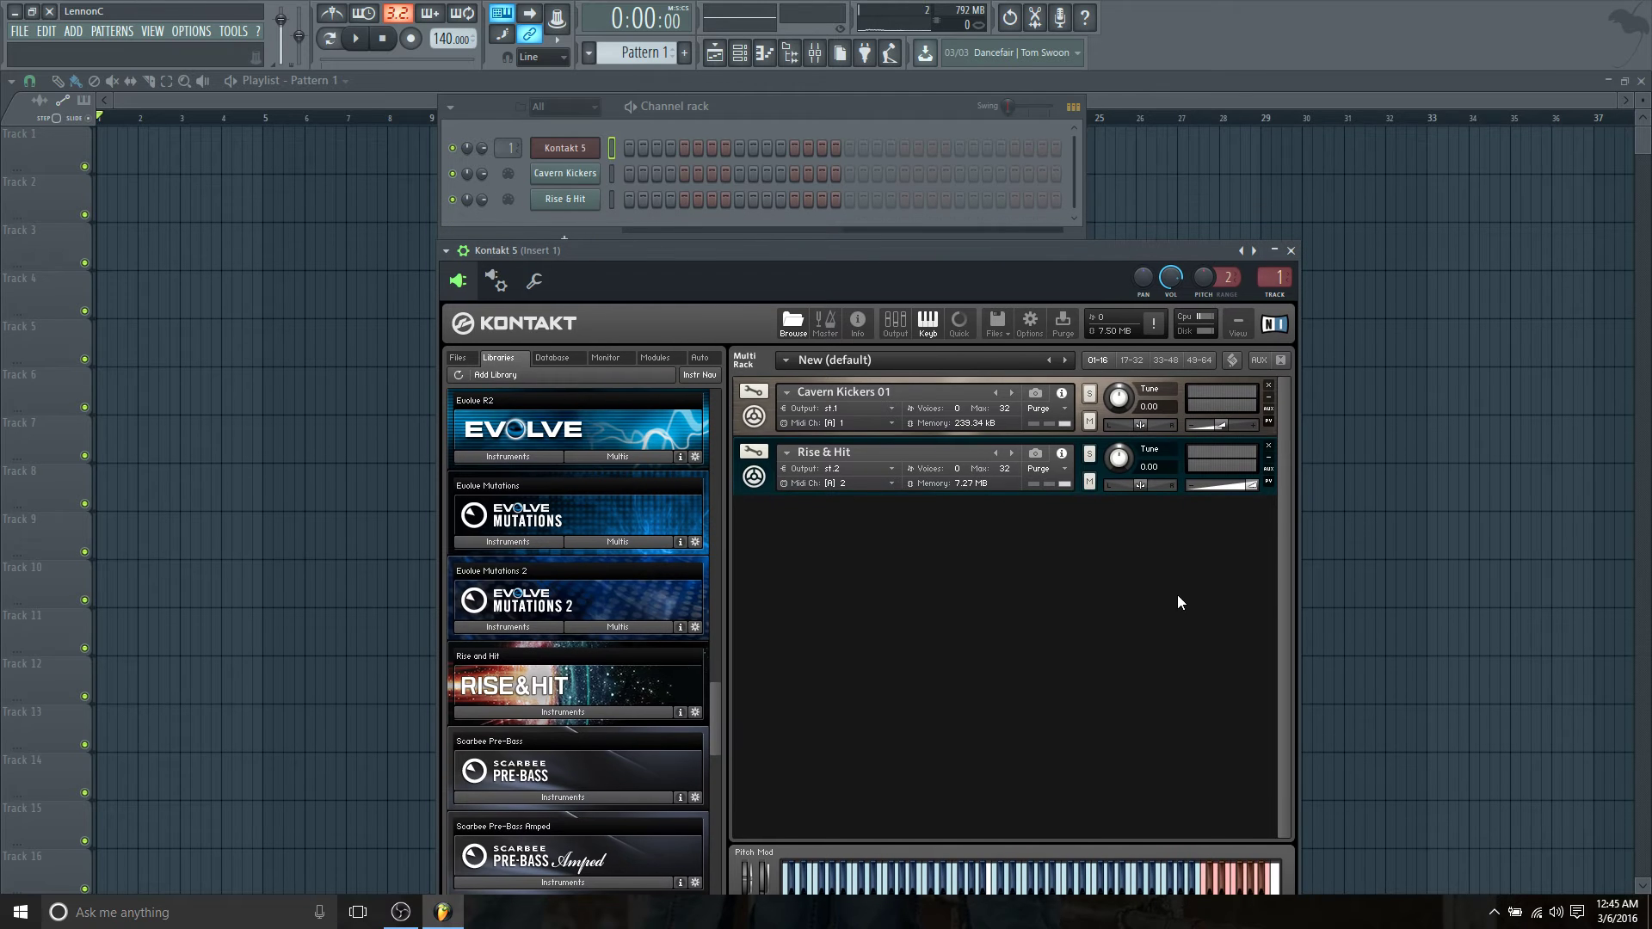
# Step: Load Scarbee Pre-Bass Amped Deep.nki into the rack and send it to output st.3
pyautogui.scroll(-3, 706, 735)
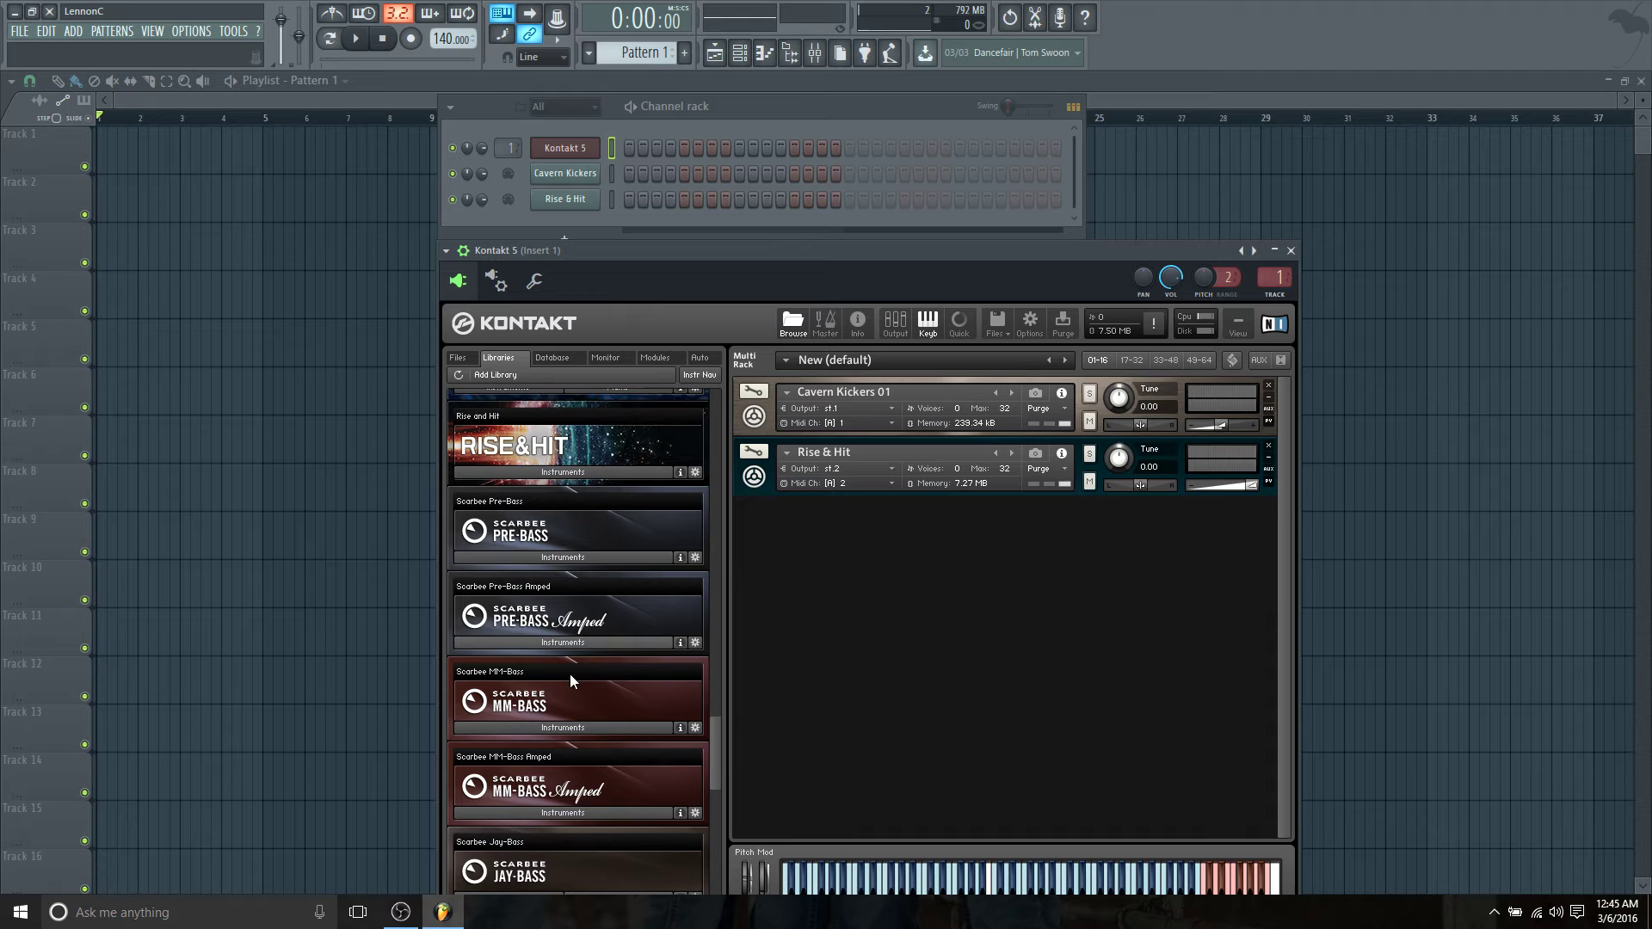
pyautogui.click(549, 645)
pyautogui.moveTo(542, 665); pyautogui.dragTo(895, 589)
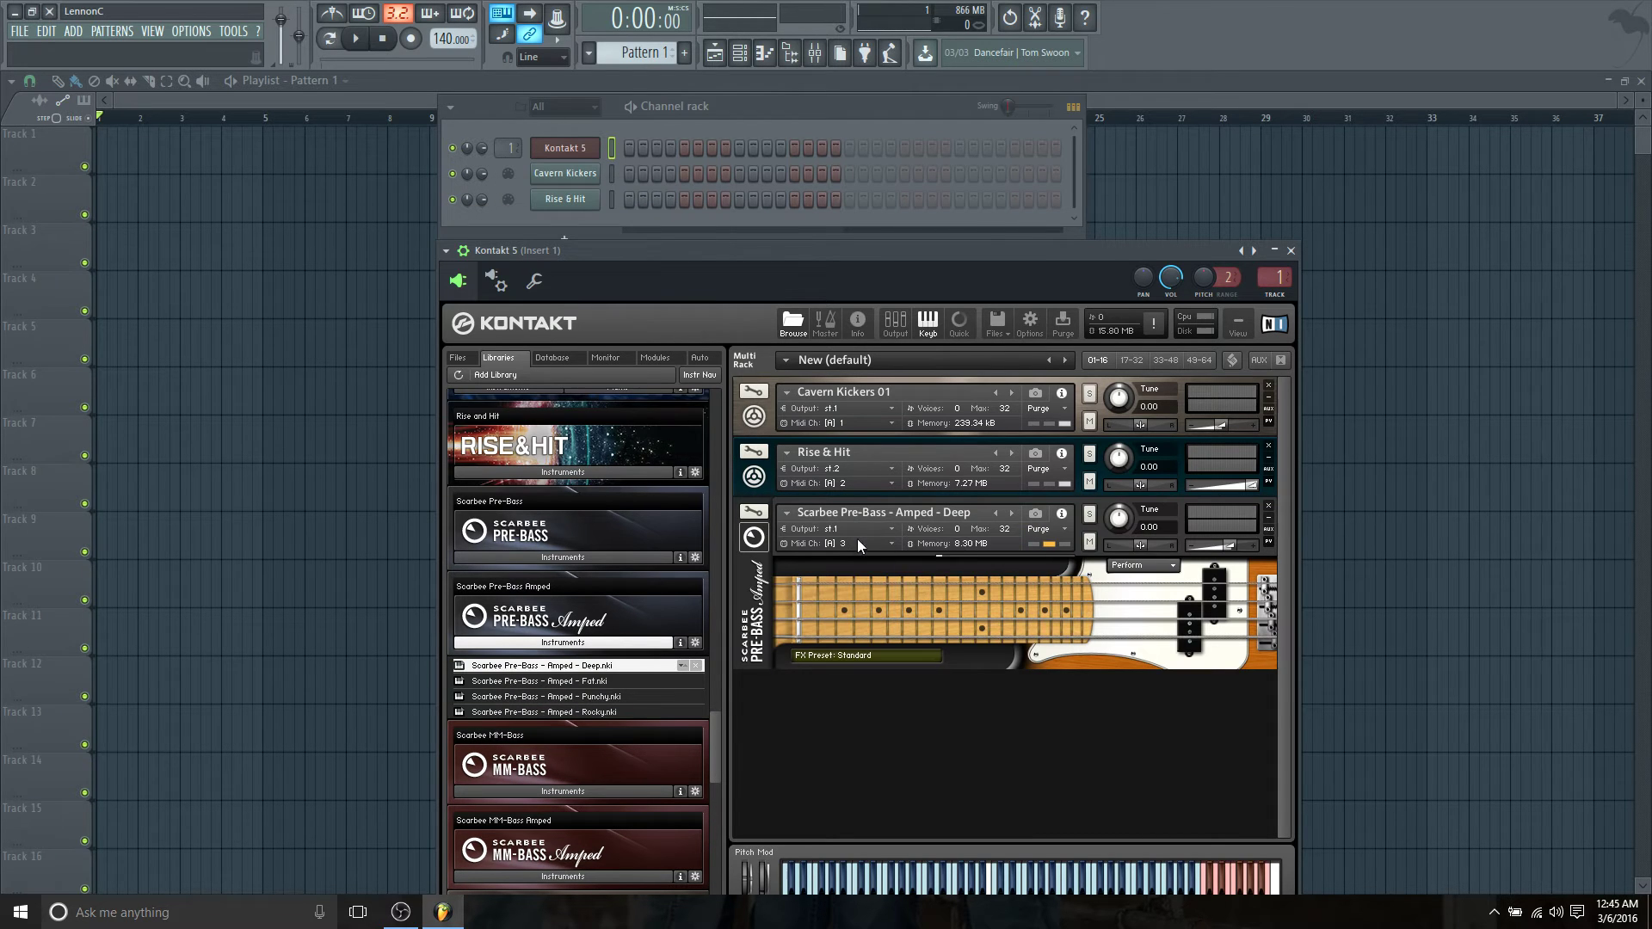
pyautogui.click(841, 530)
pyautogui.click(858, 588)
pyautogui.click(1268, 517)
# Step: Clone the Rise & Hit channel and rename the clone Bass
pyautogui.rightClick(595, 198)
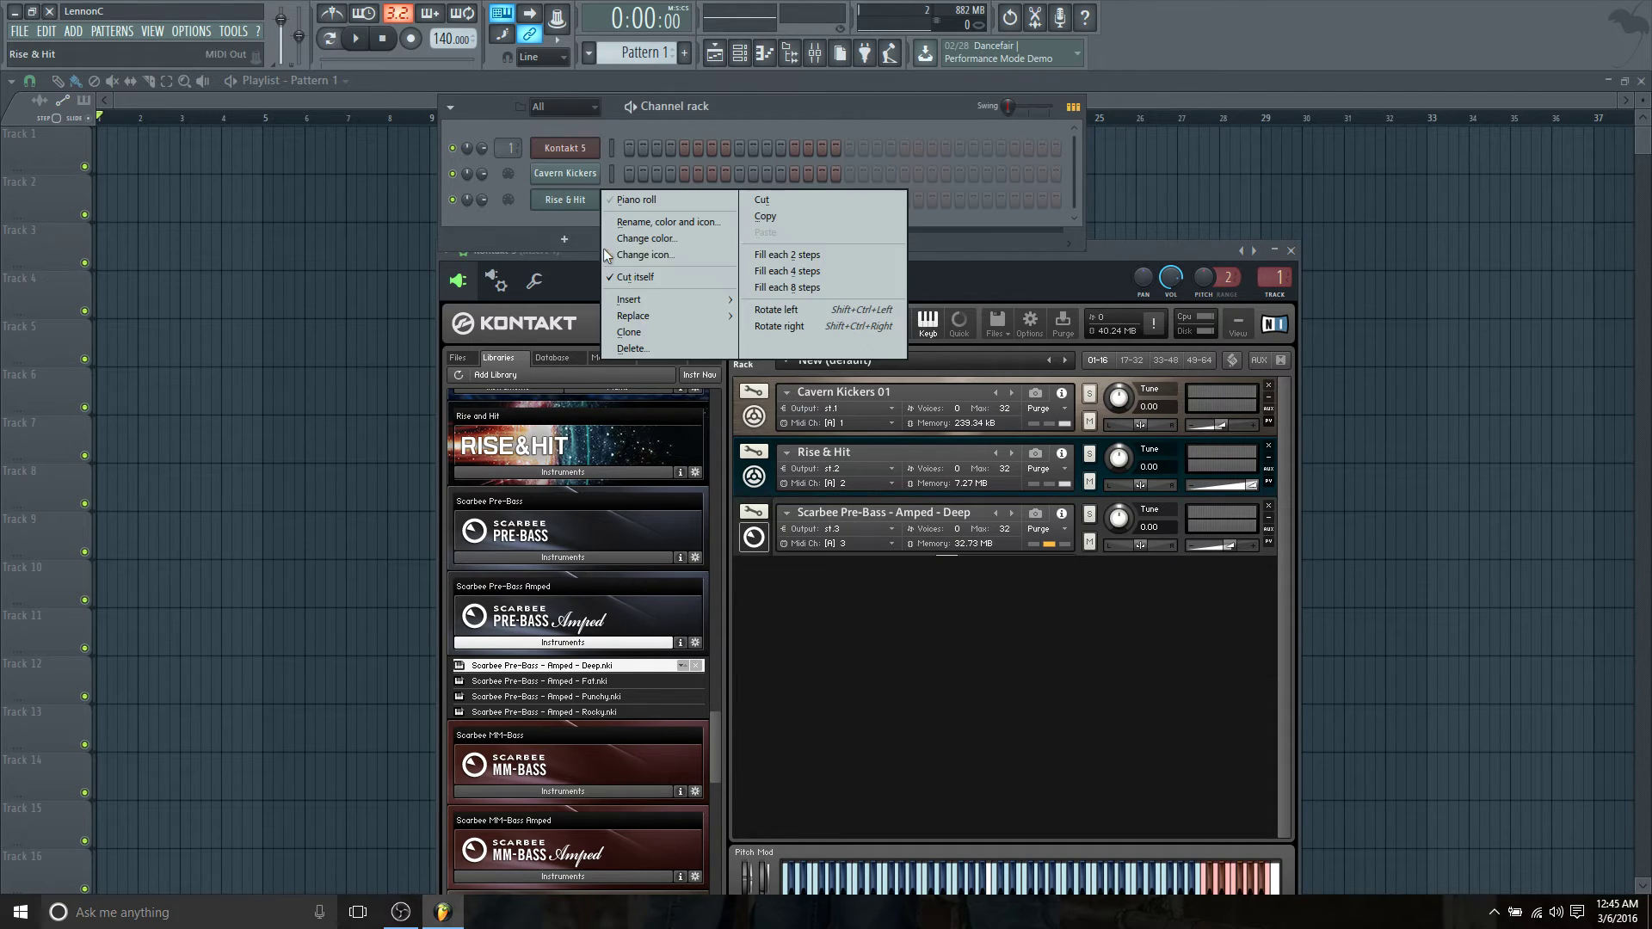
pyautogui.click(637, 330)
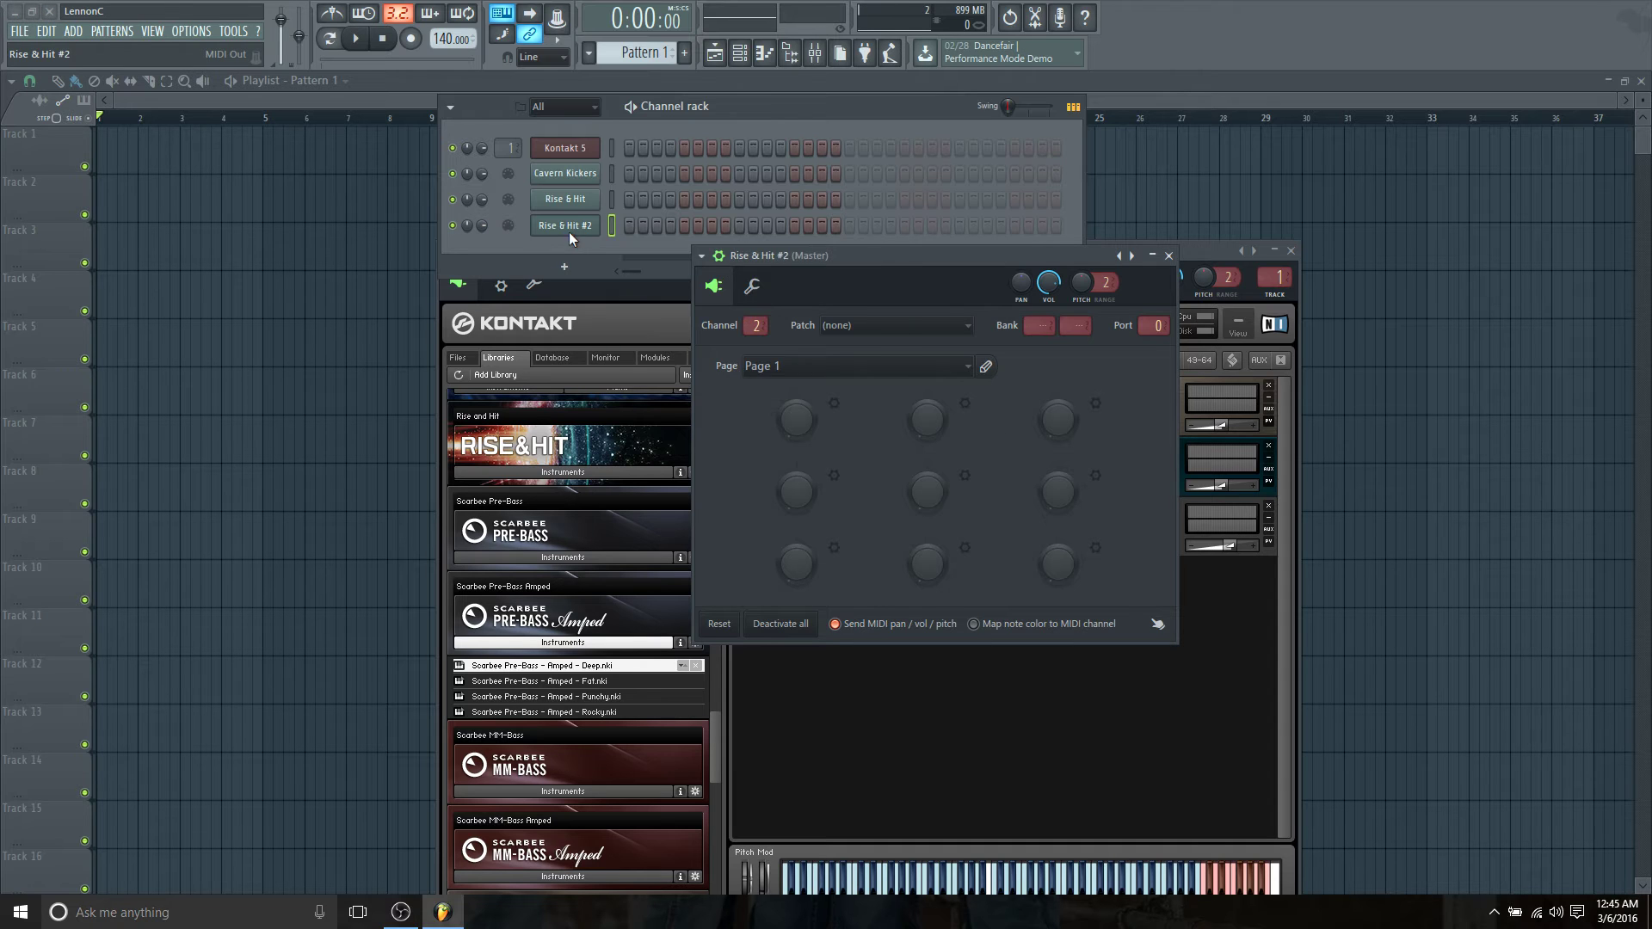
pyautogui.press('F2')
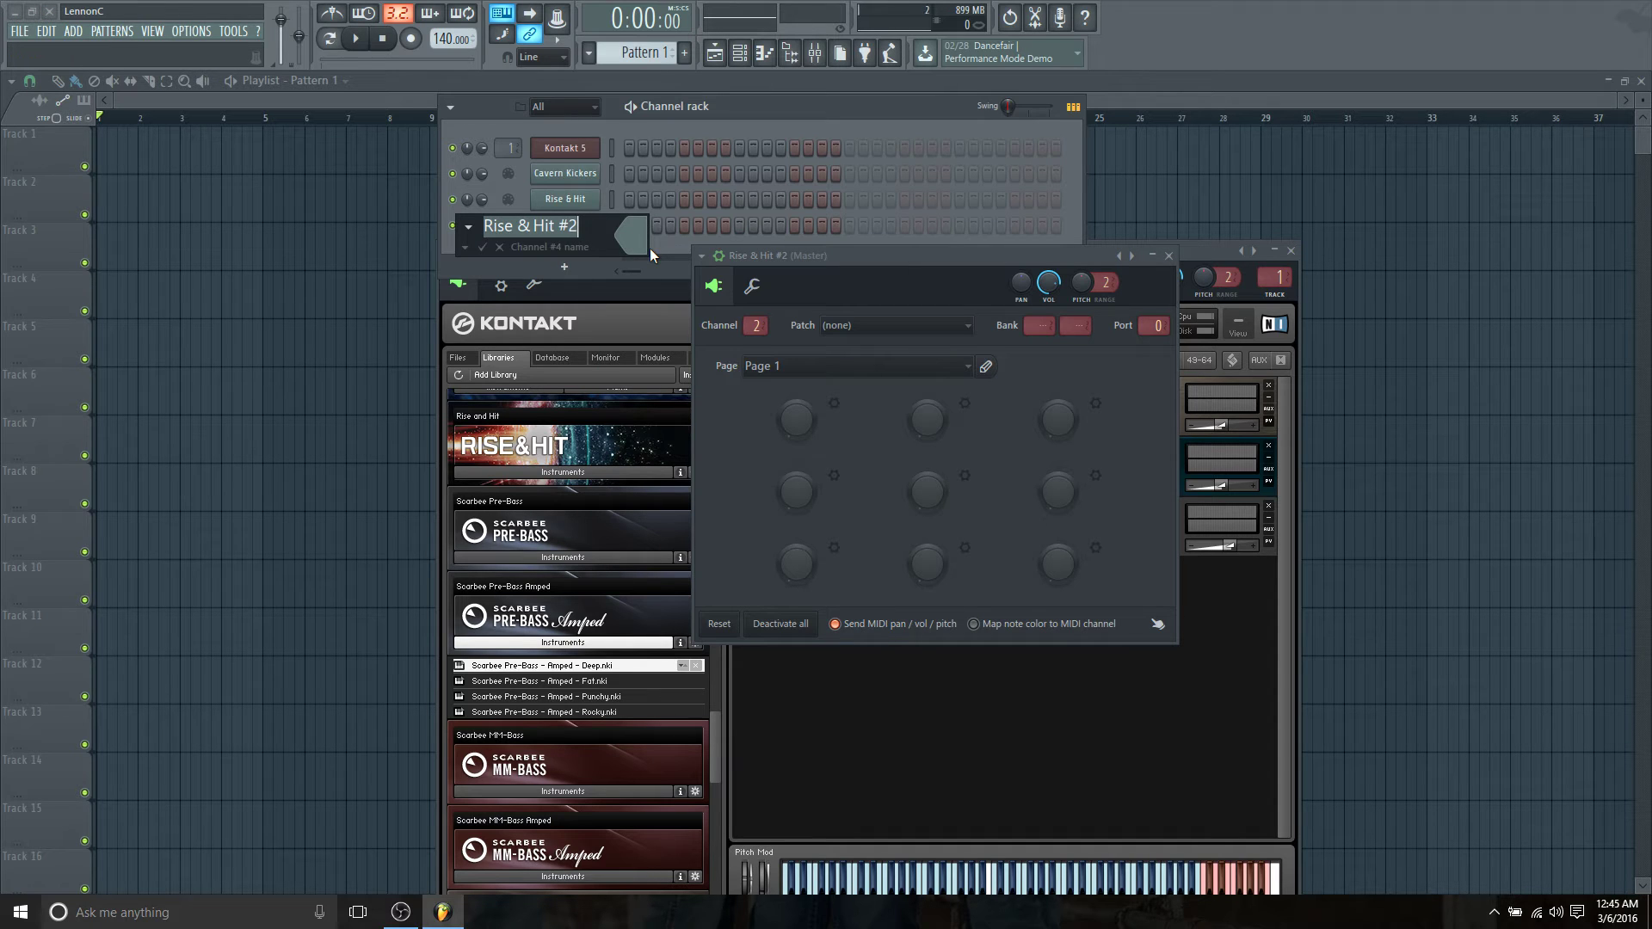
pyautogui.write('Bass')
pyautogui.press('Return')
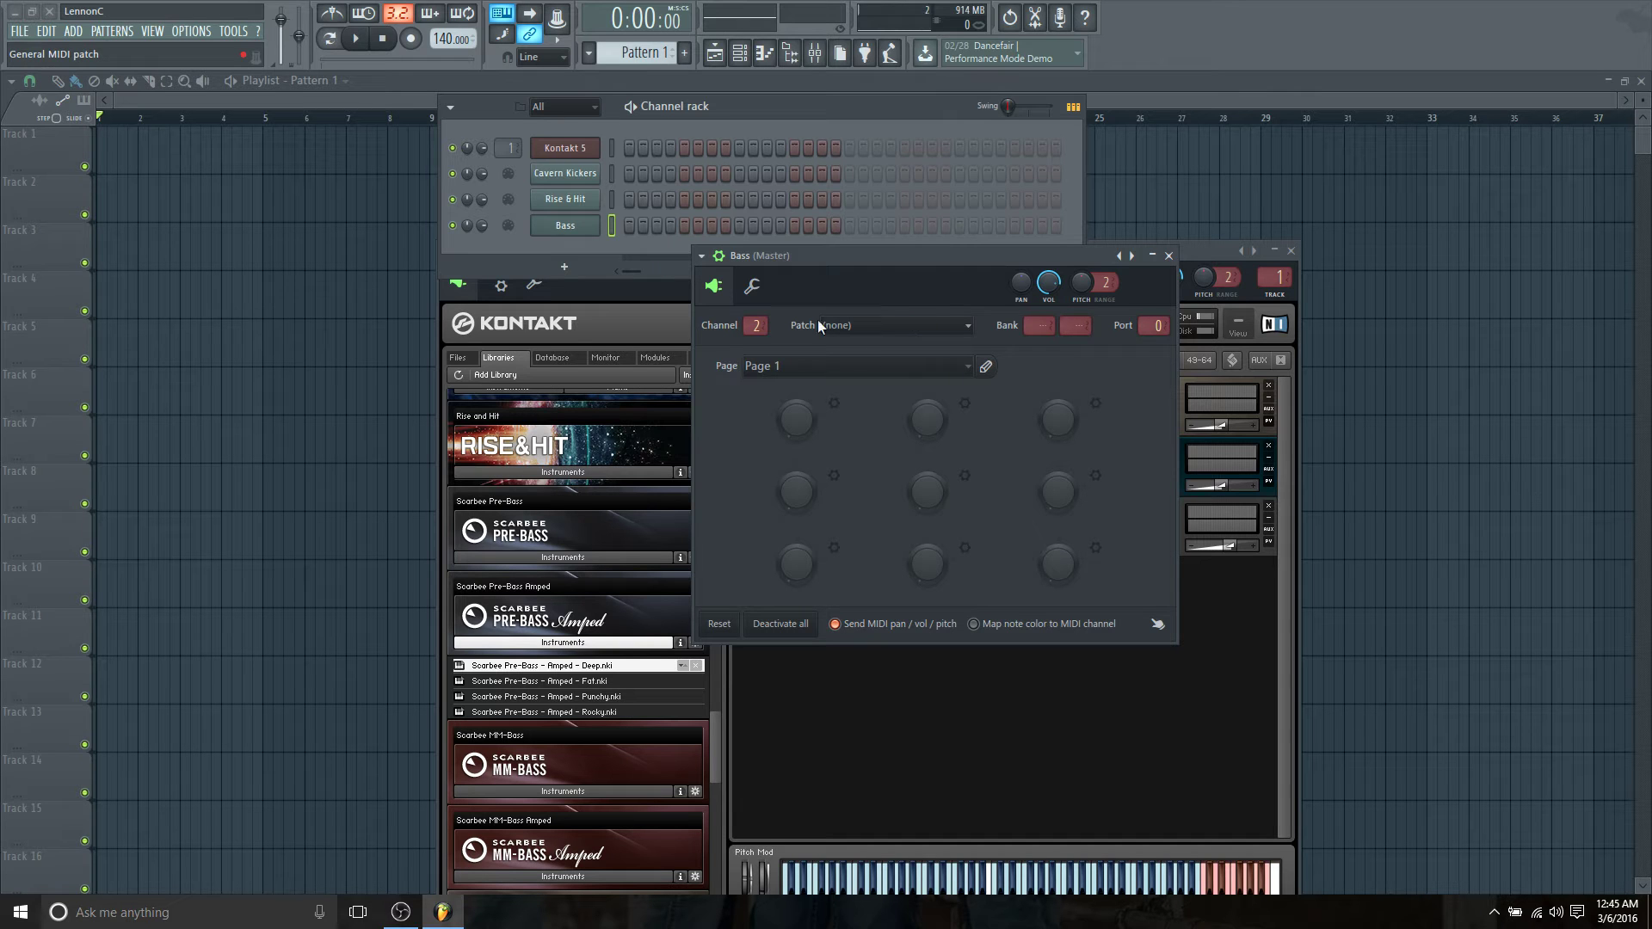
# Step: Close the Bass MIDI Out window and play test notes on the bass
pyautogui.click(588, 228)
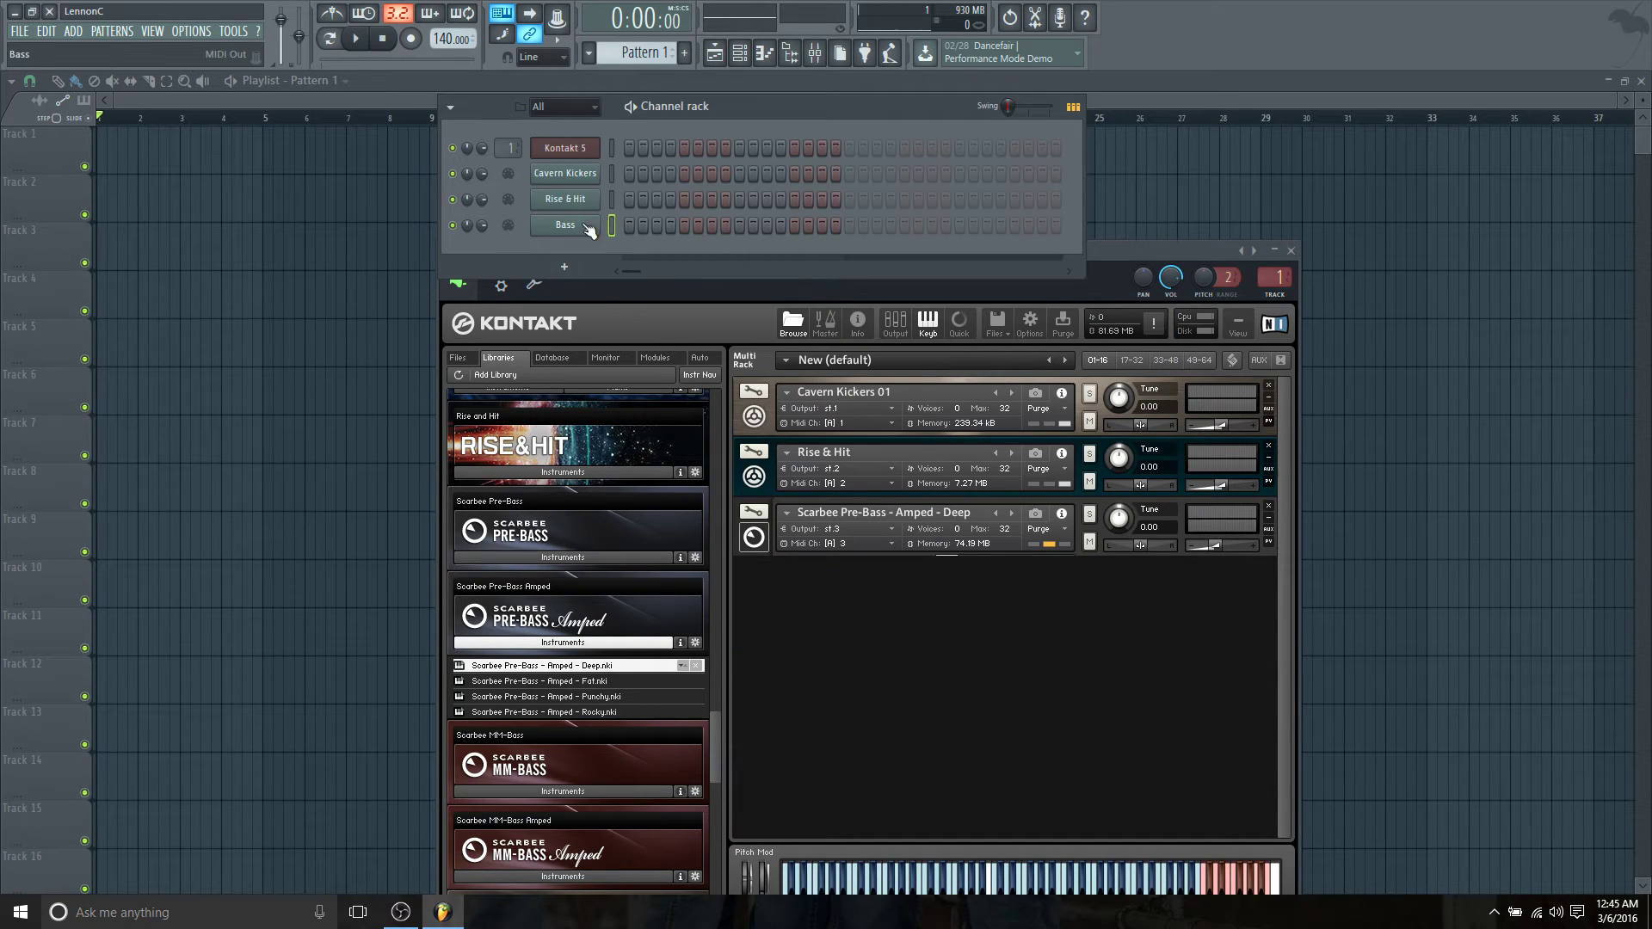
pyautogui.press('z')
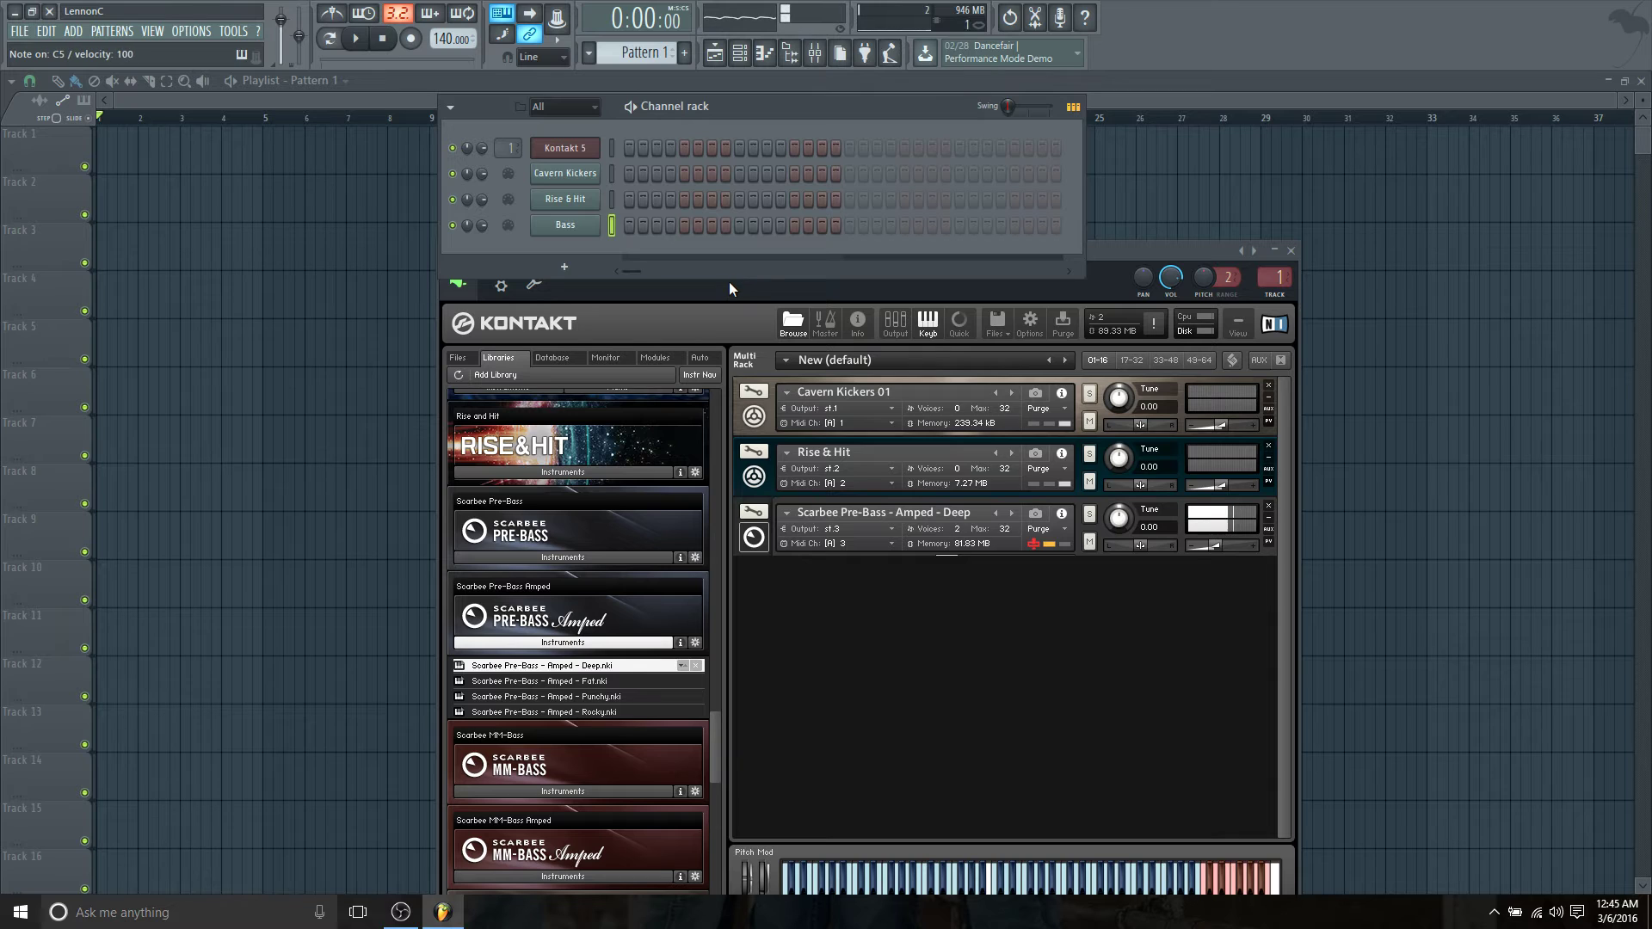
pyautogui.press('z')
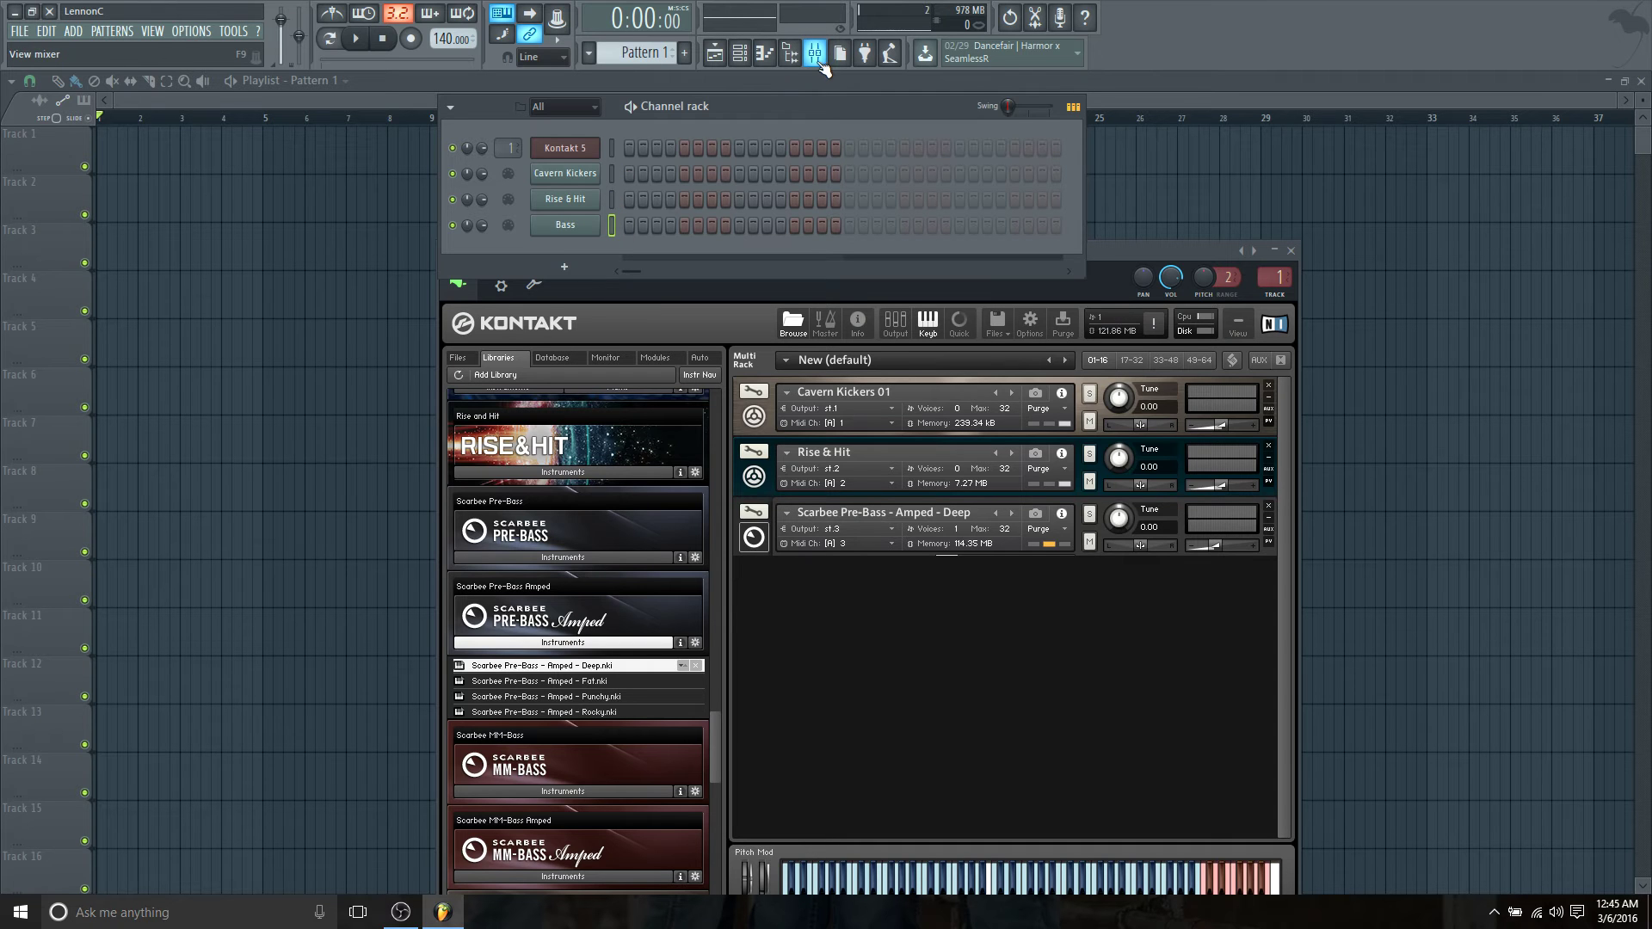
# Step: Show the mixer, then rename the Kontakt 5 channel to Kontakt and colour it purple
pyautogui.click(815, 54)
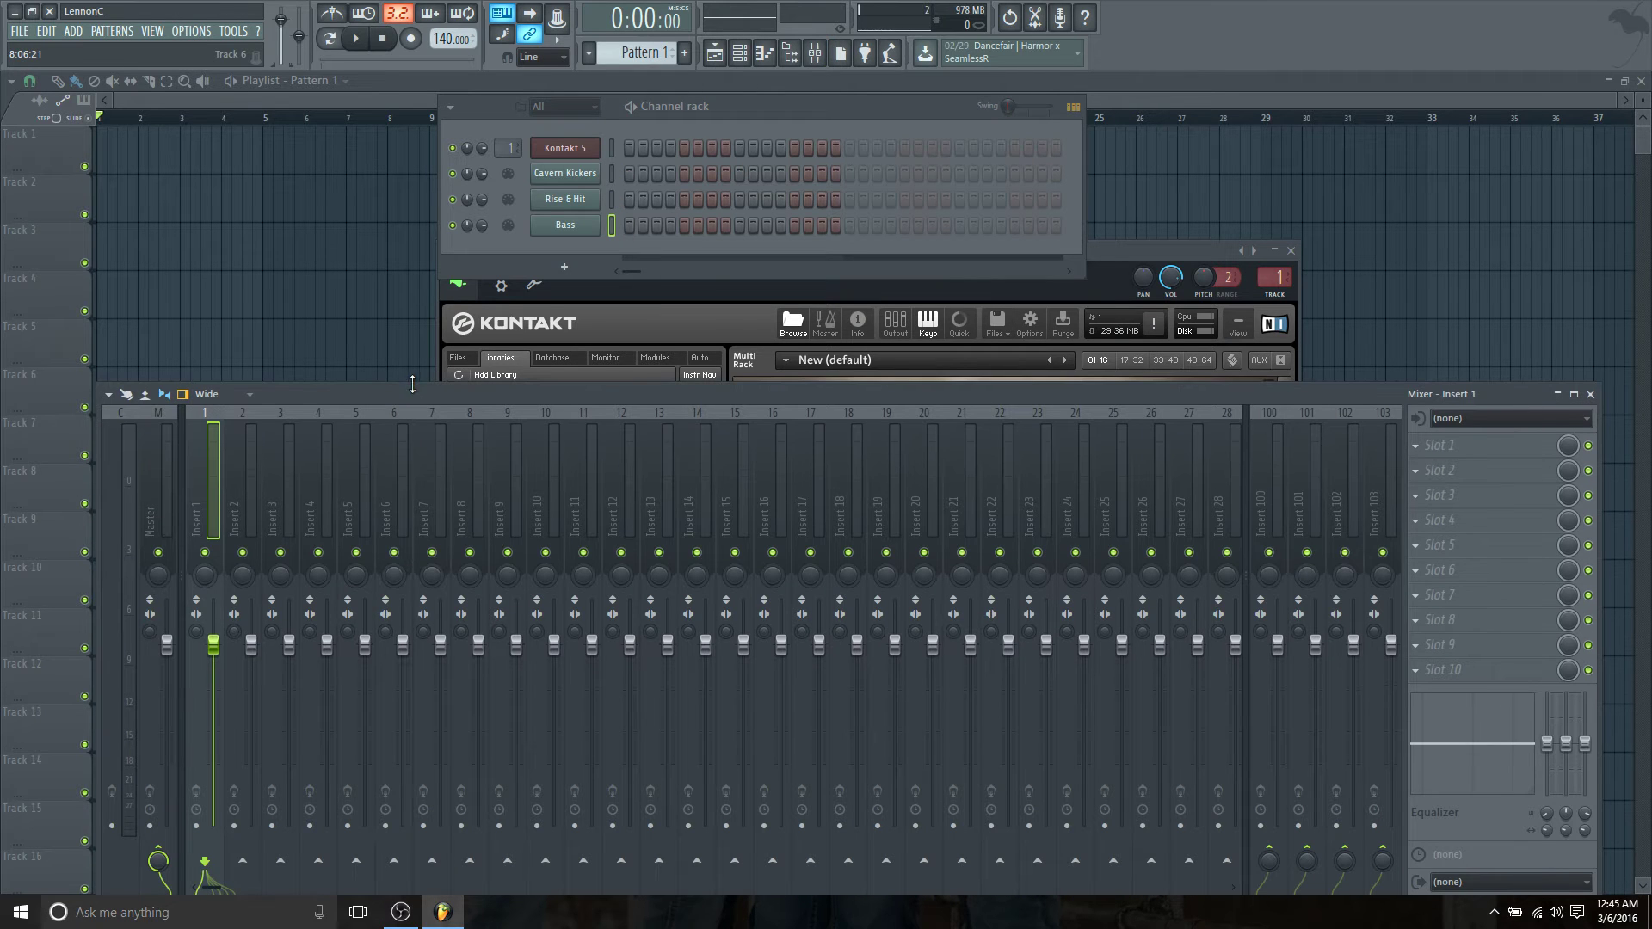
pyautogui.moveTo(385, 394); pyautogui.dragTo(390, 360)
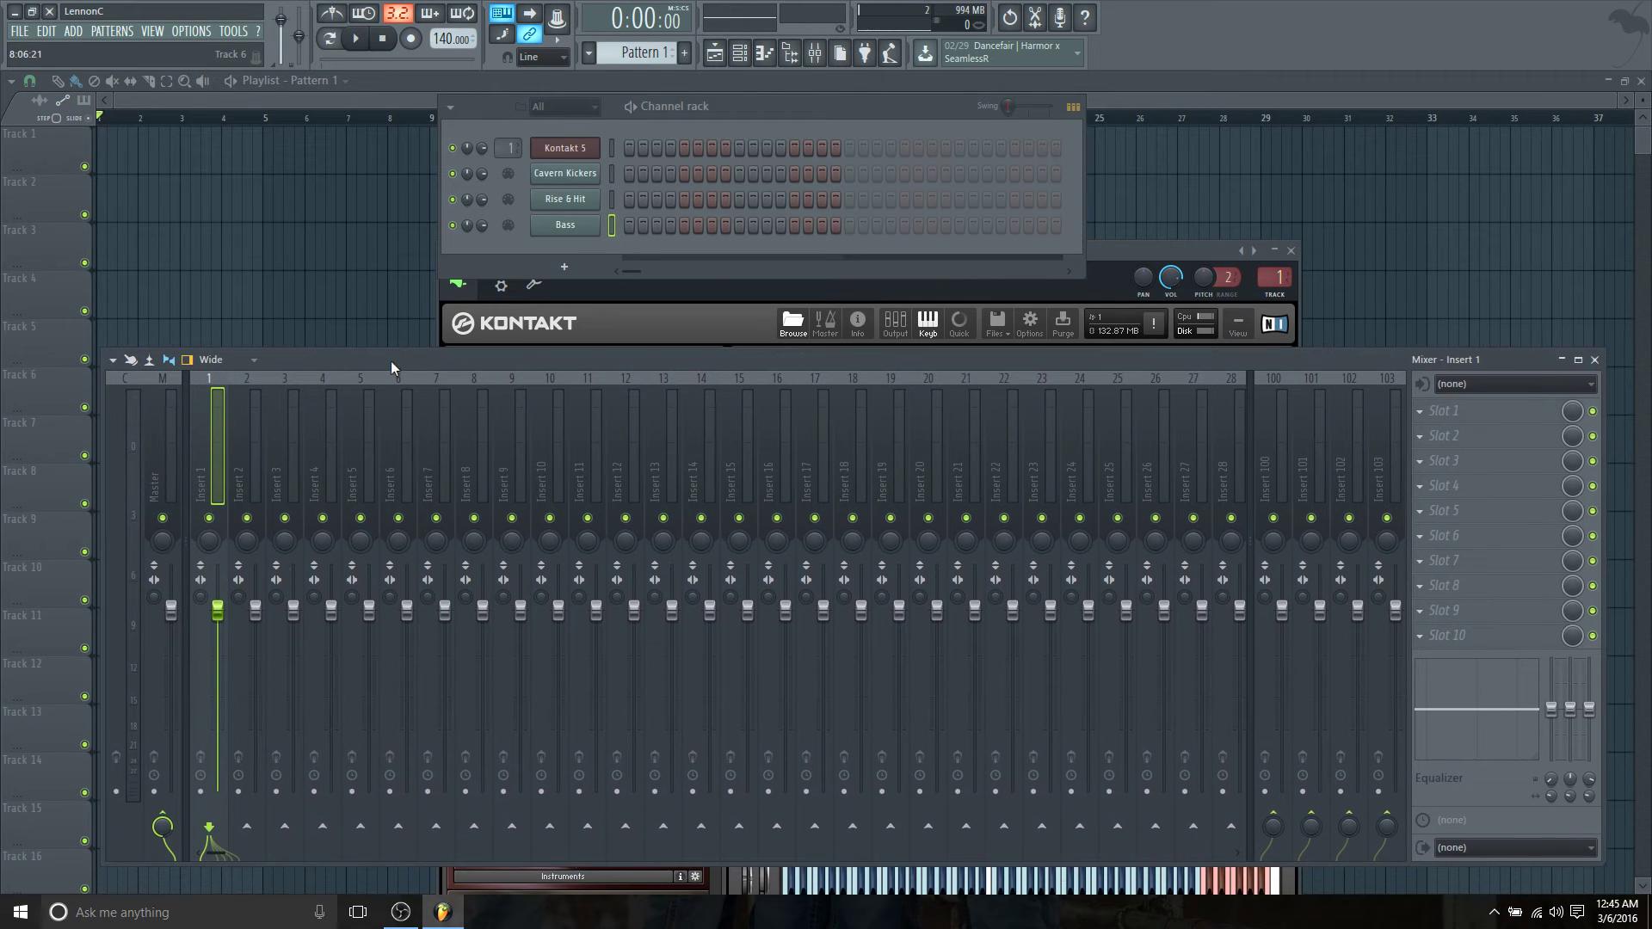
pyautogui.rightClick(570, 154)
pyautogui.click(607, 165)
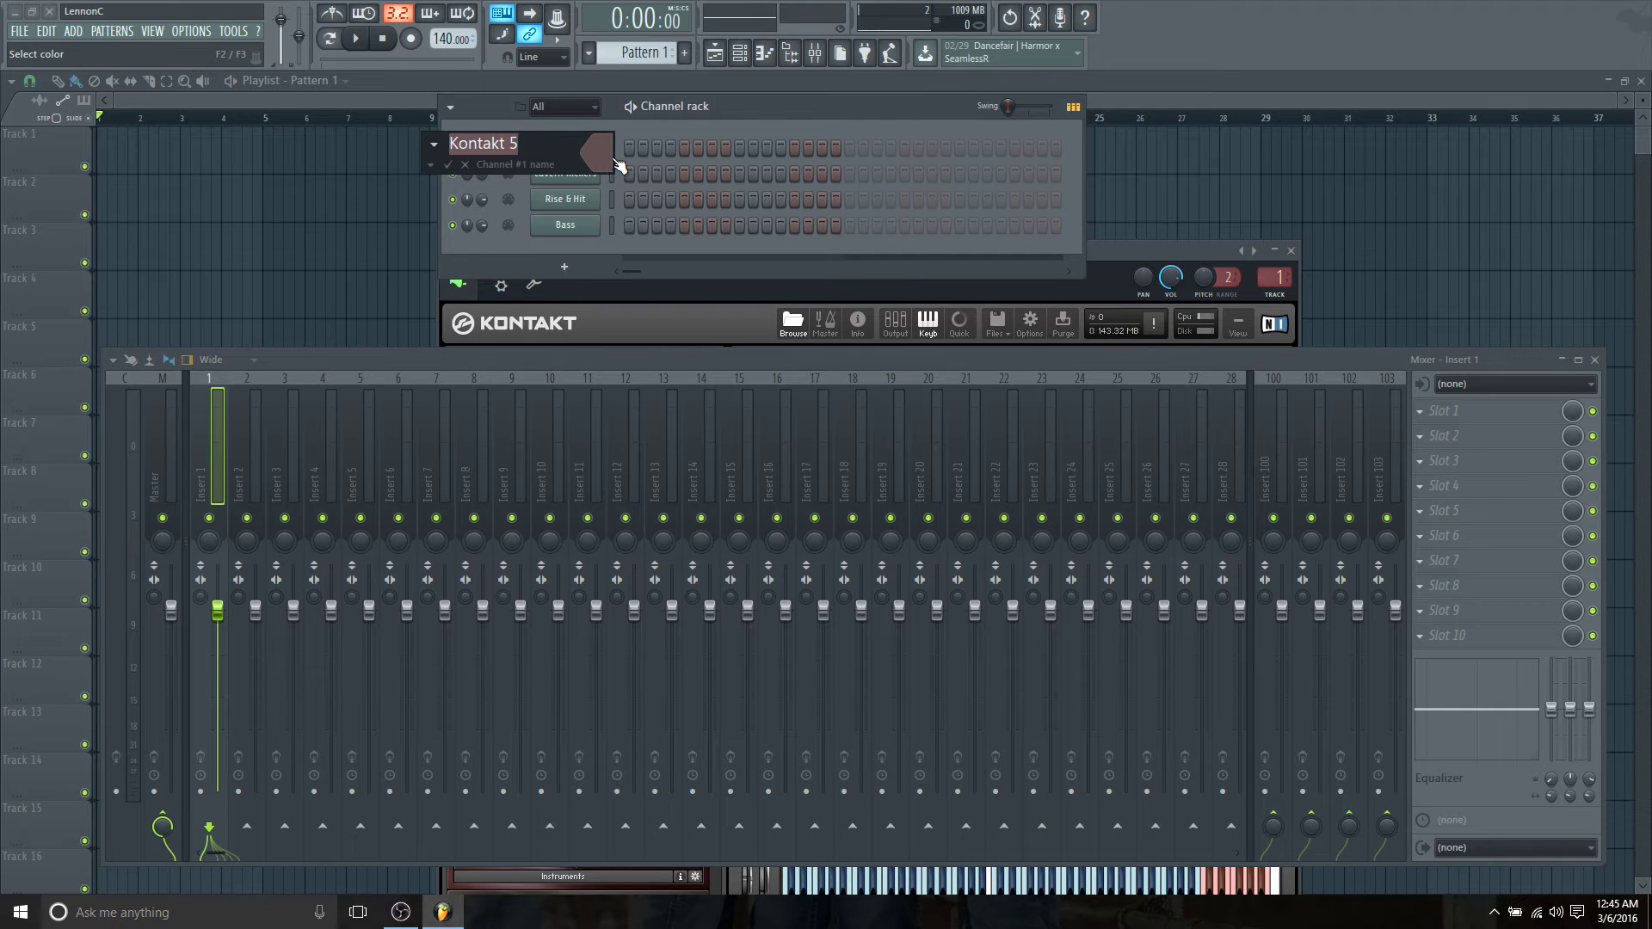
pyautogui.write('Kontakt')
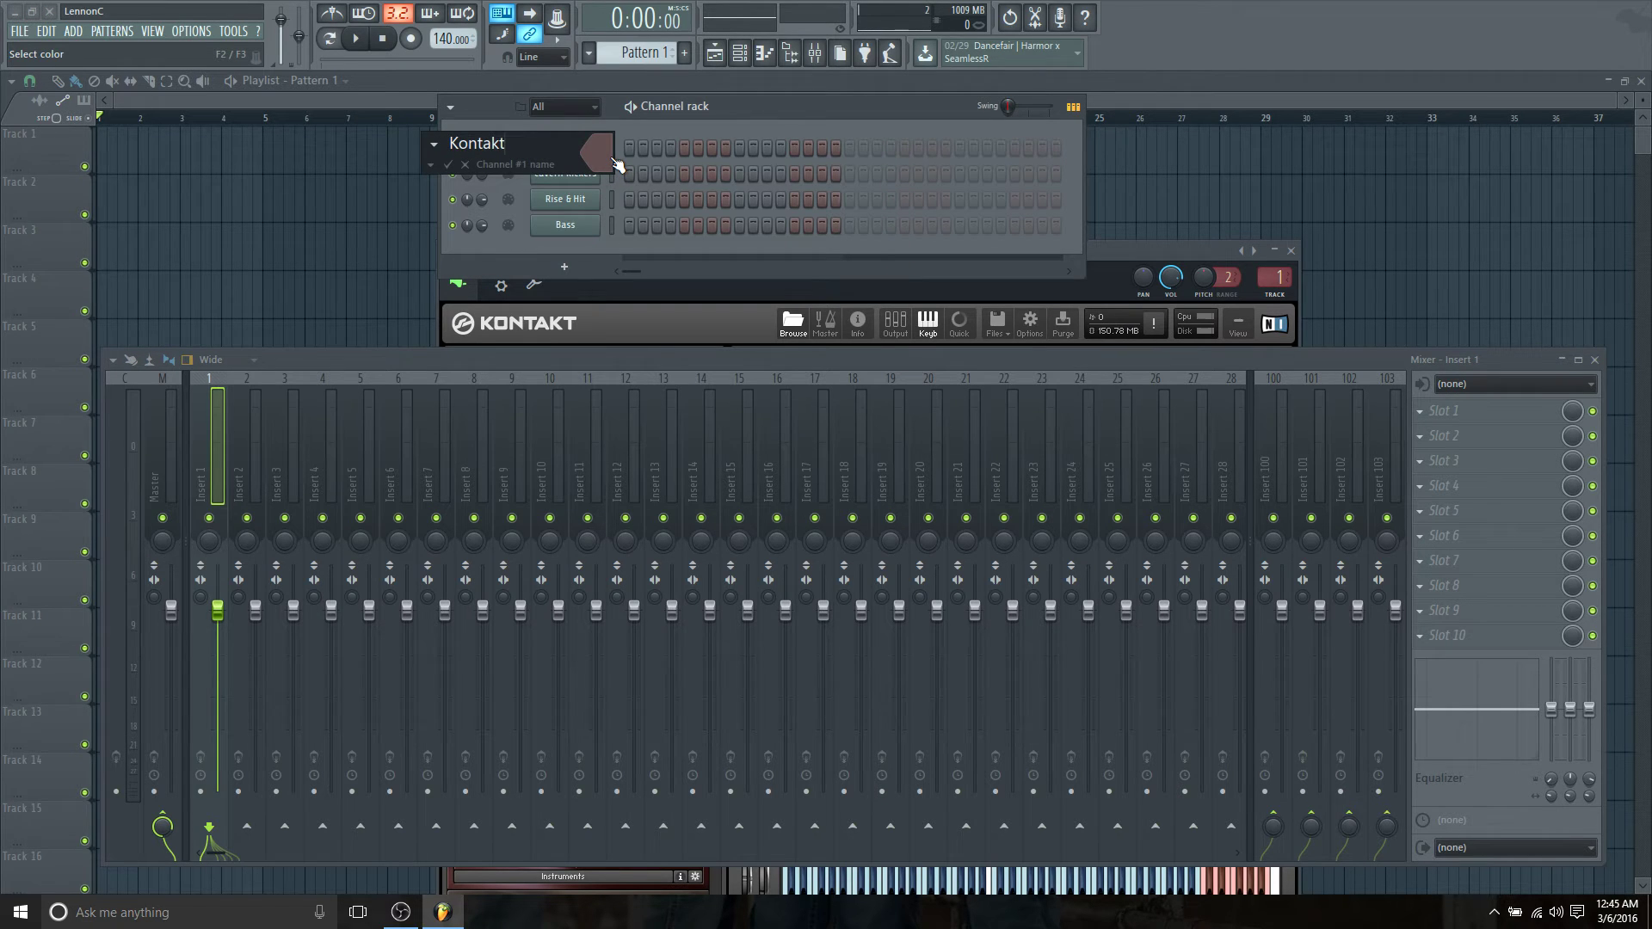
pyautogui.click(616, 162)
pyautogui.click(749, 138)
pyautogui.press('Return')
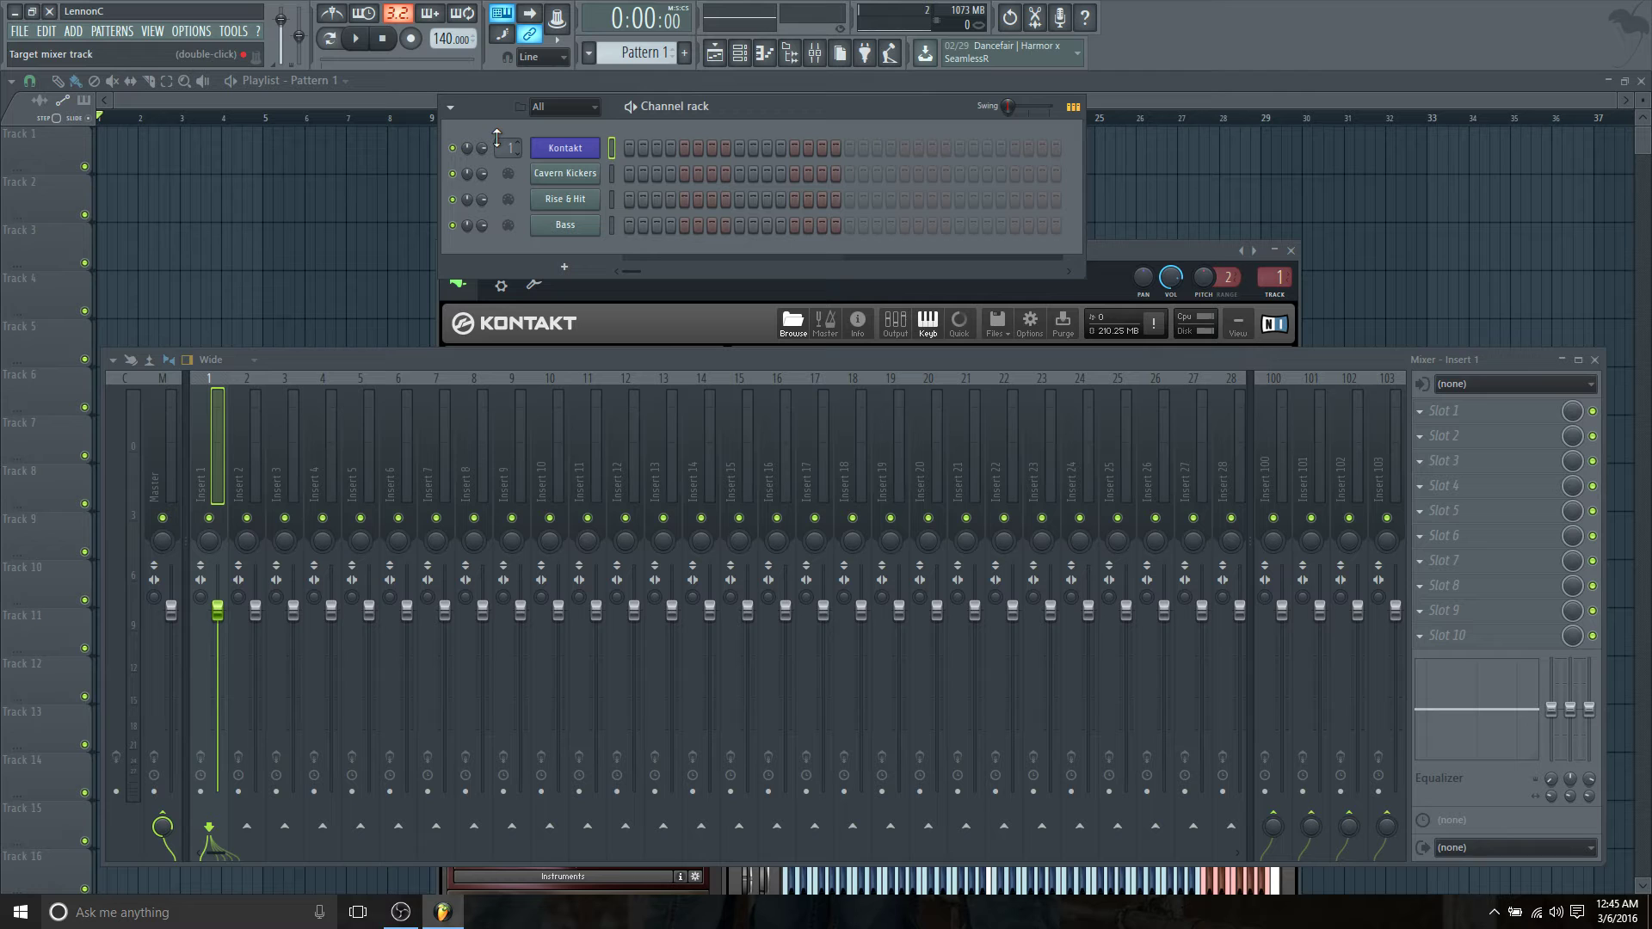
pyautogui.rightClick(231, 454)
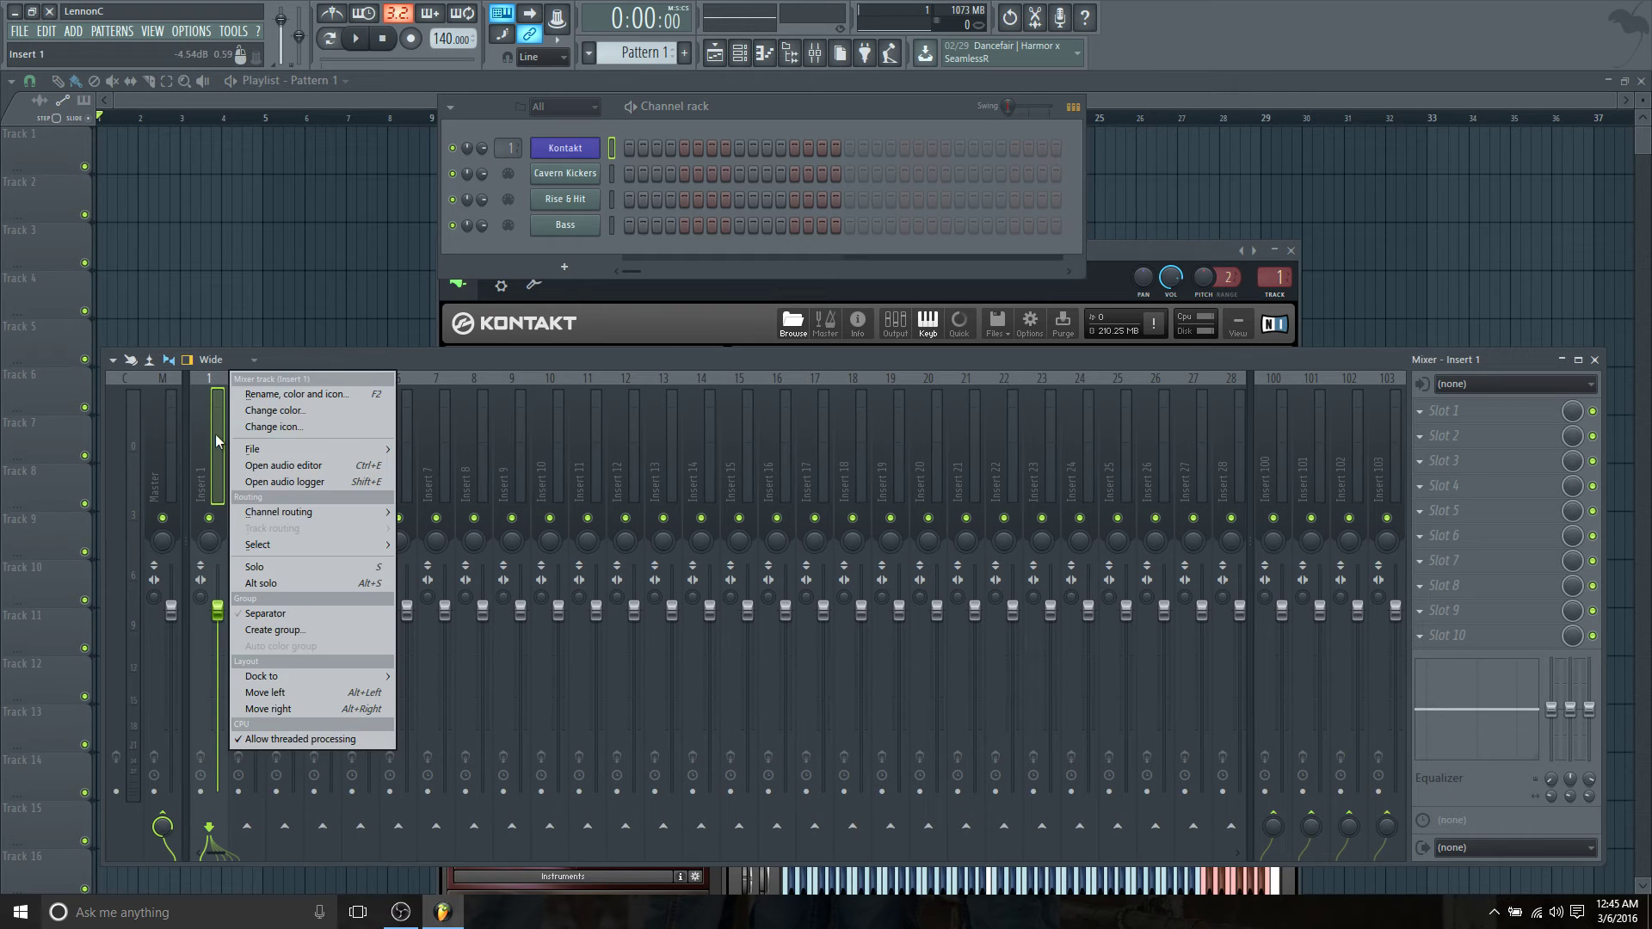
pyautogui.click(215, 433)
pyautogui.hotkey('ctrl', 'l')
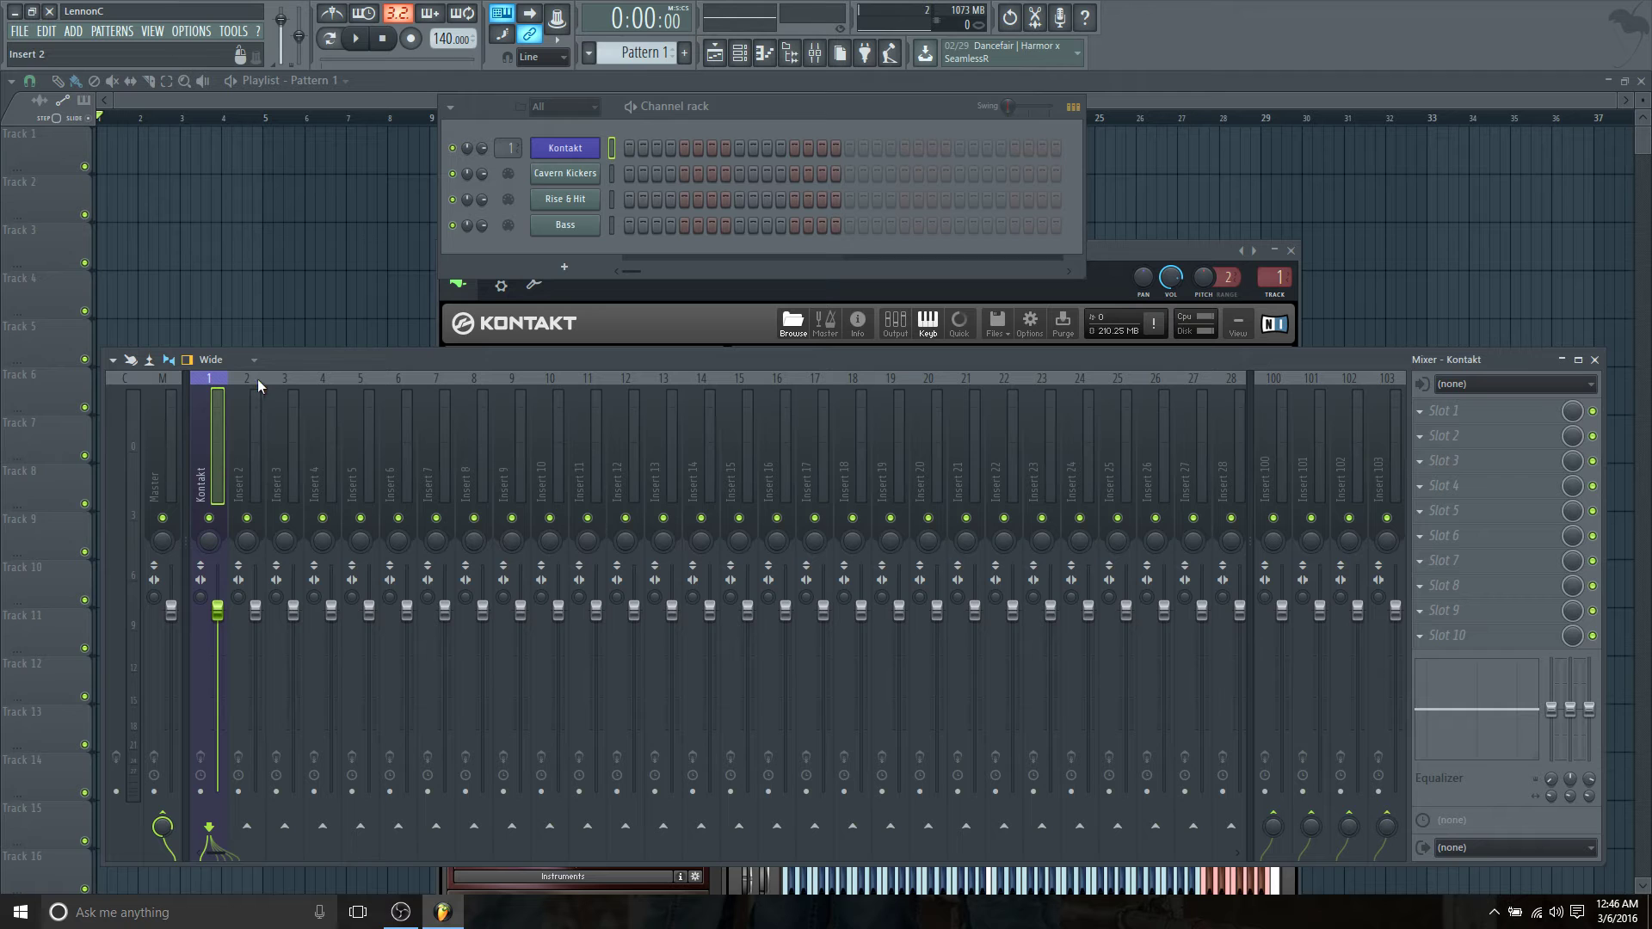
pyautogui.press('Right')
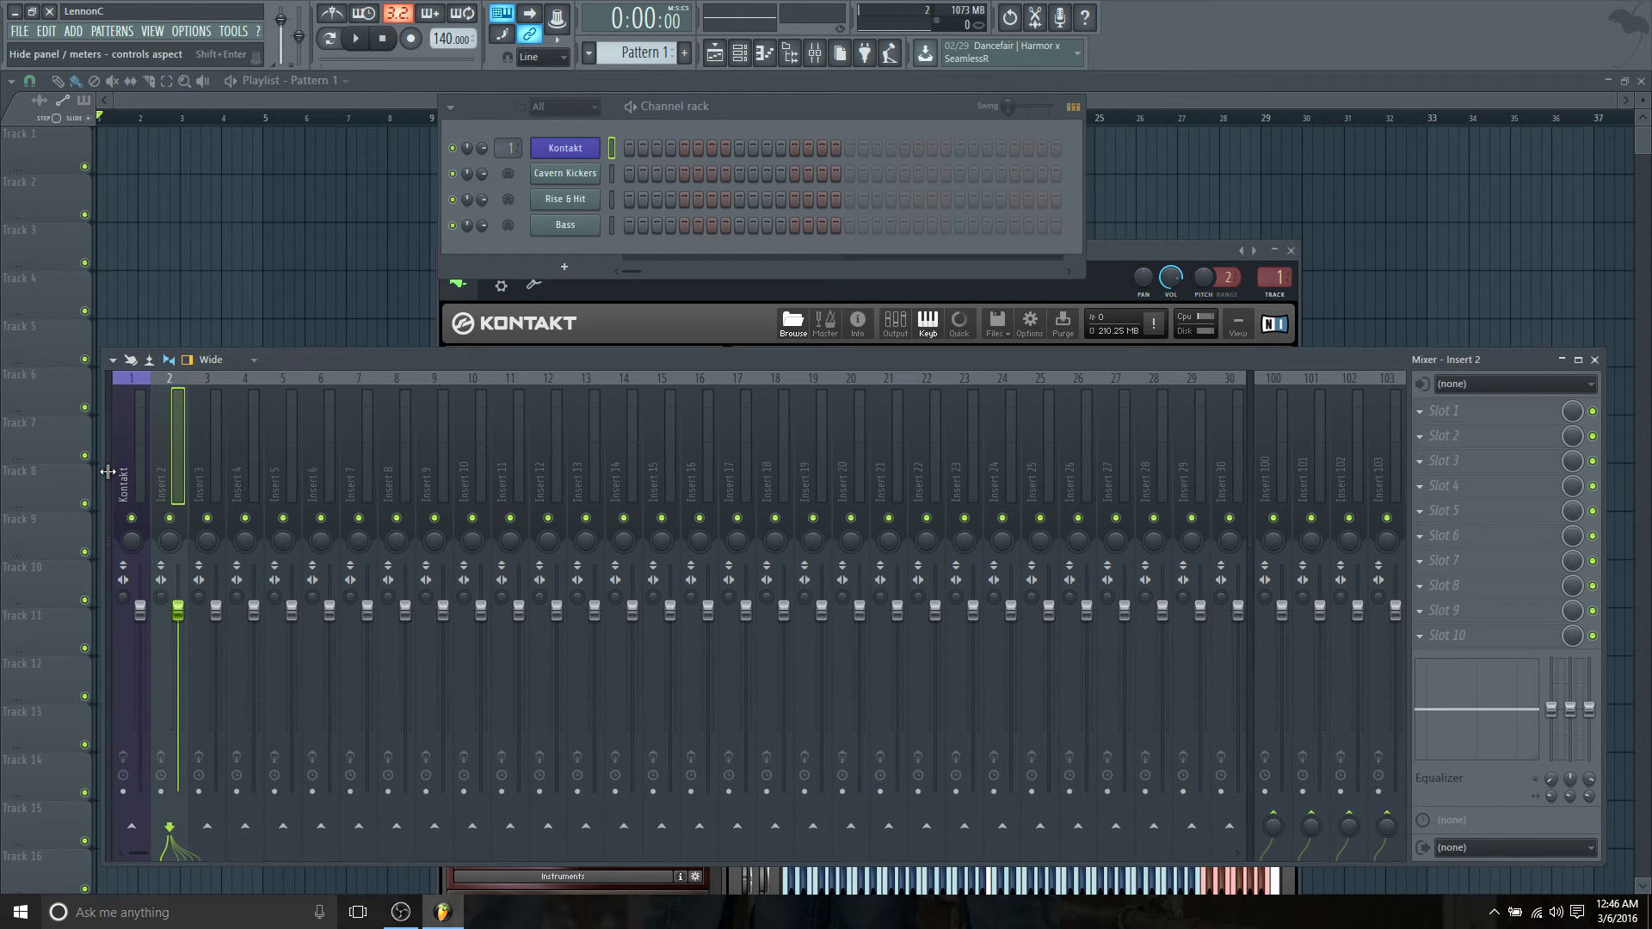
pyautogui.press('Left')
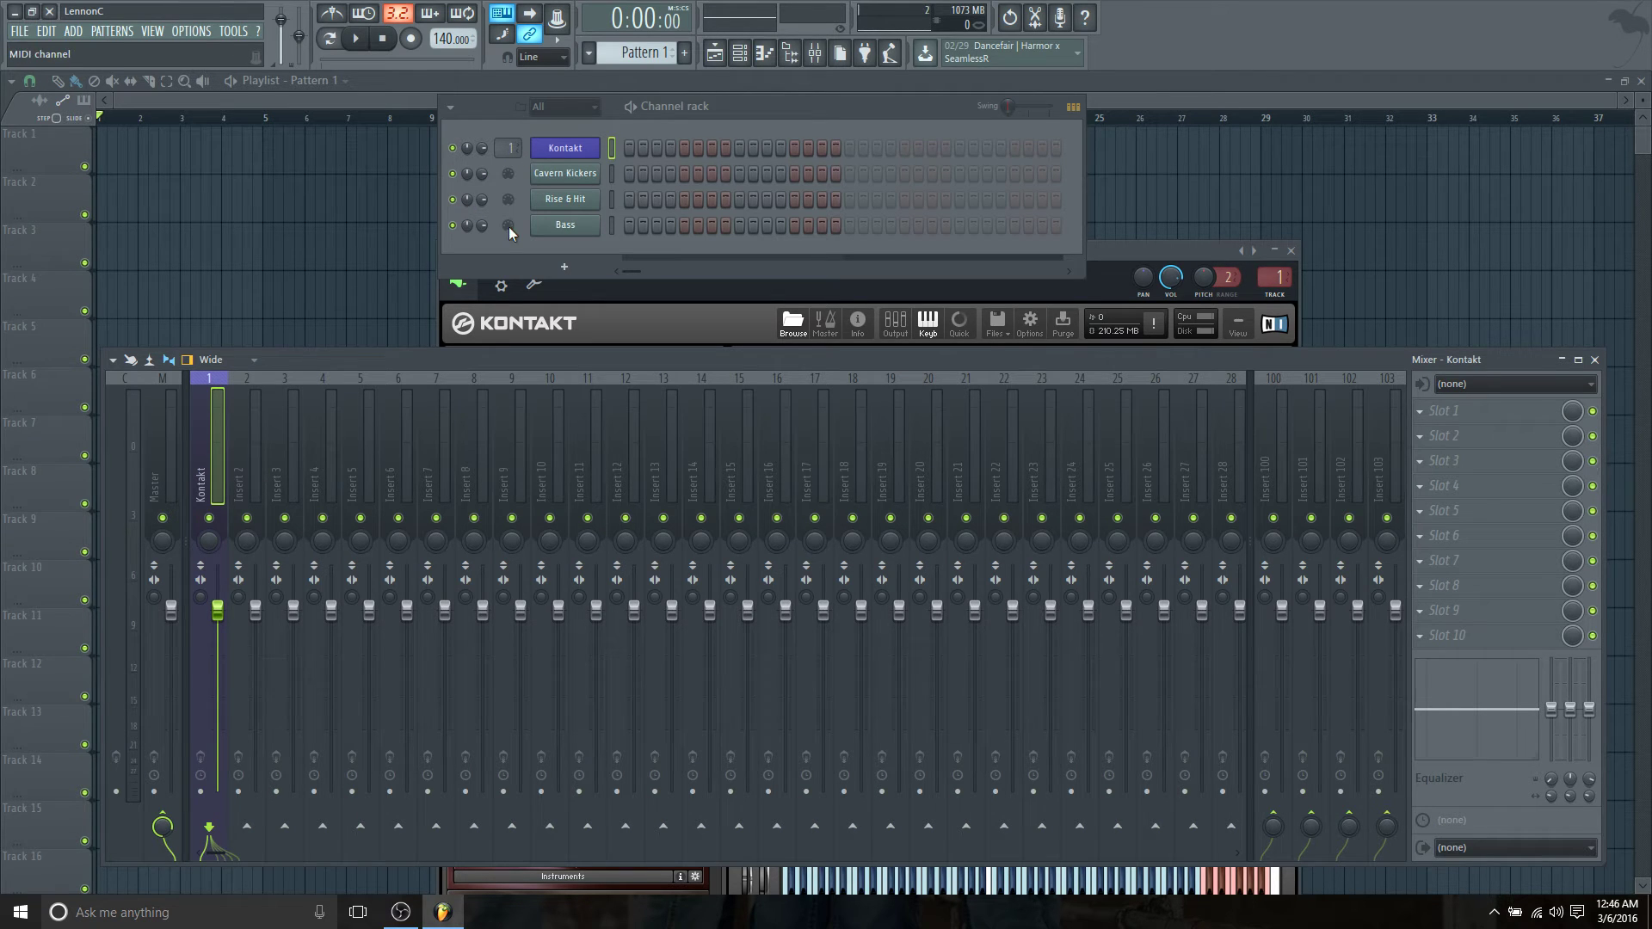
# Step: Open the Cavern Kickers and Rise & Hit MIDI Out windows and select mixer inserts 2 and 3
pyautogui.click(566, 173)
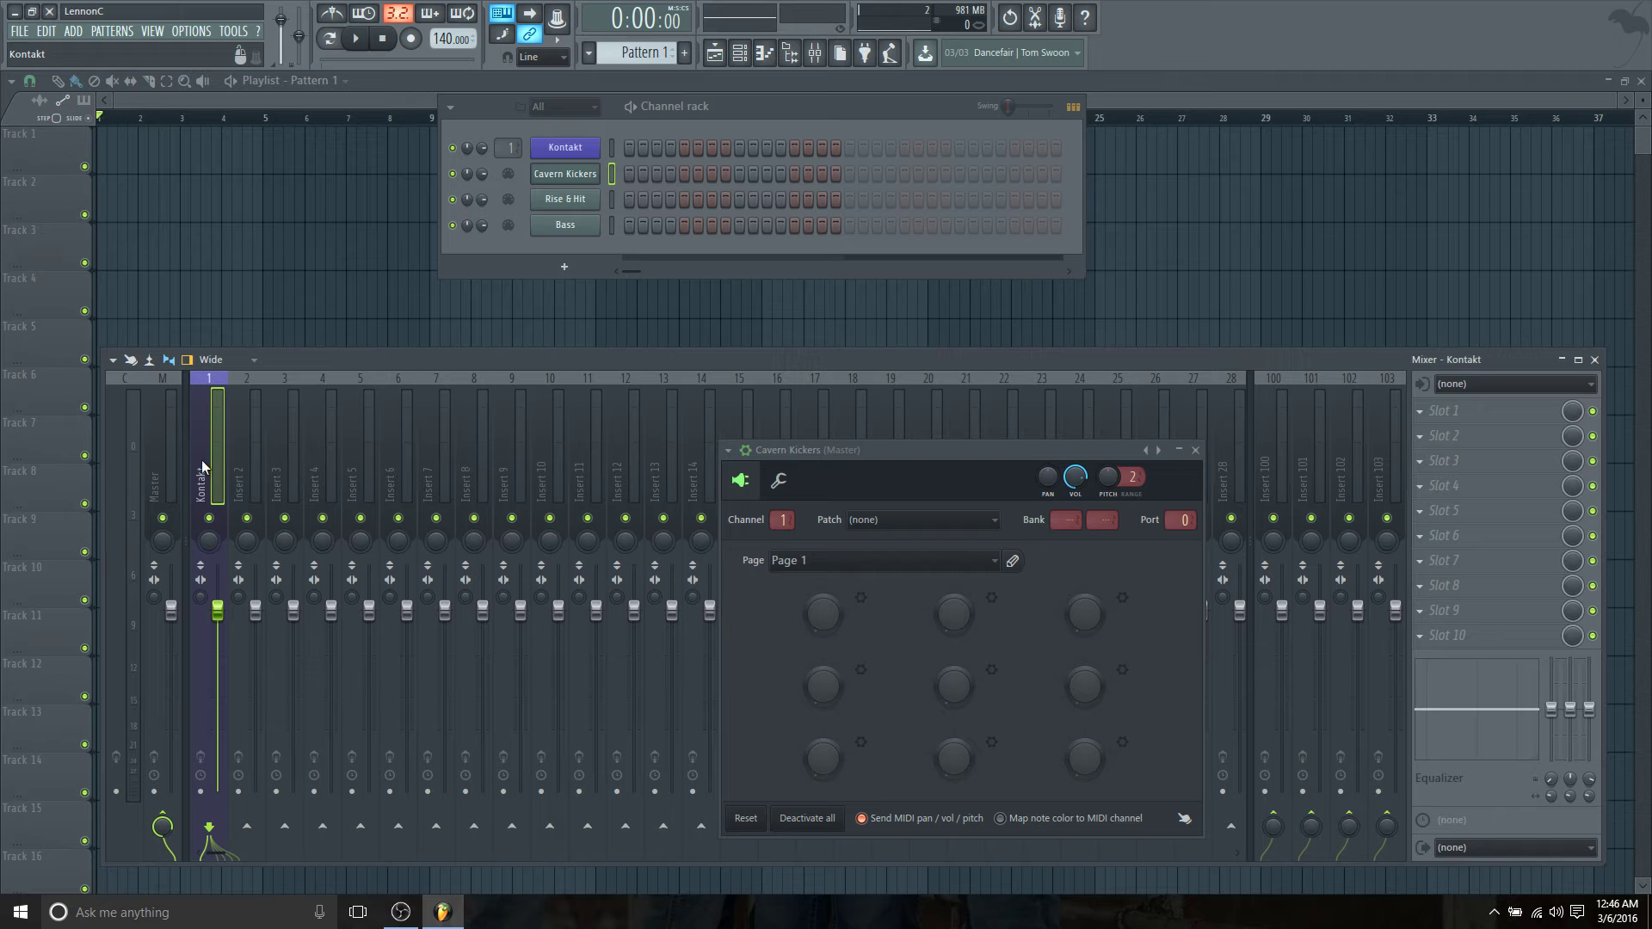
pyautogui.click(245, 457)
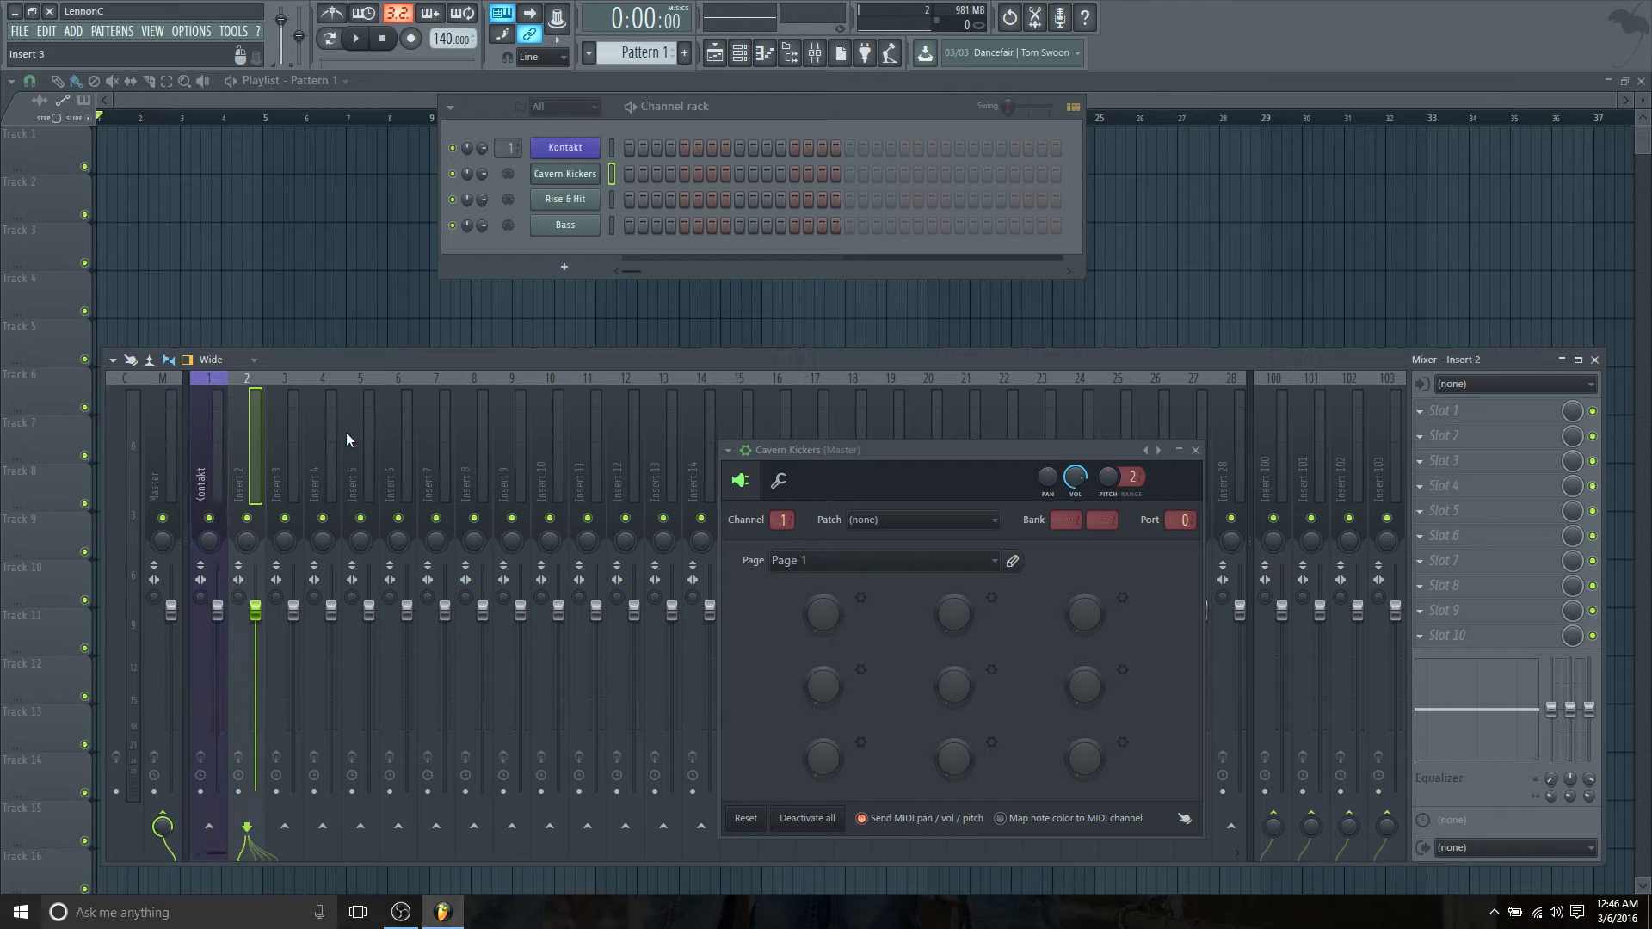
pyautogui.click(559, 207)
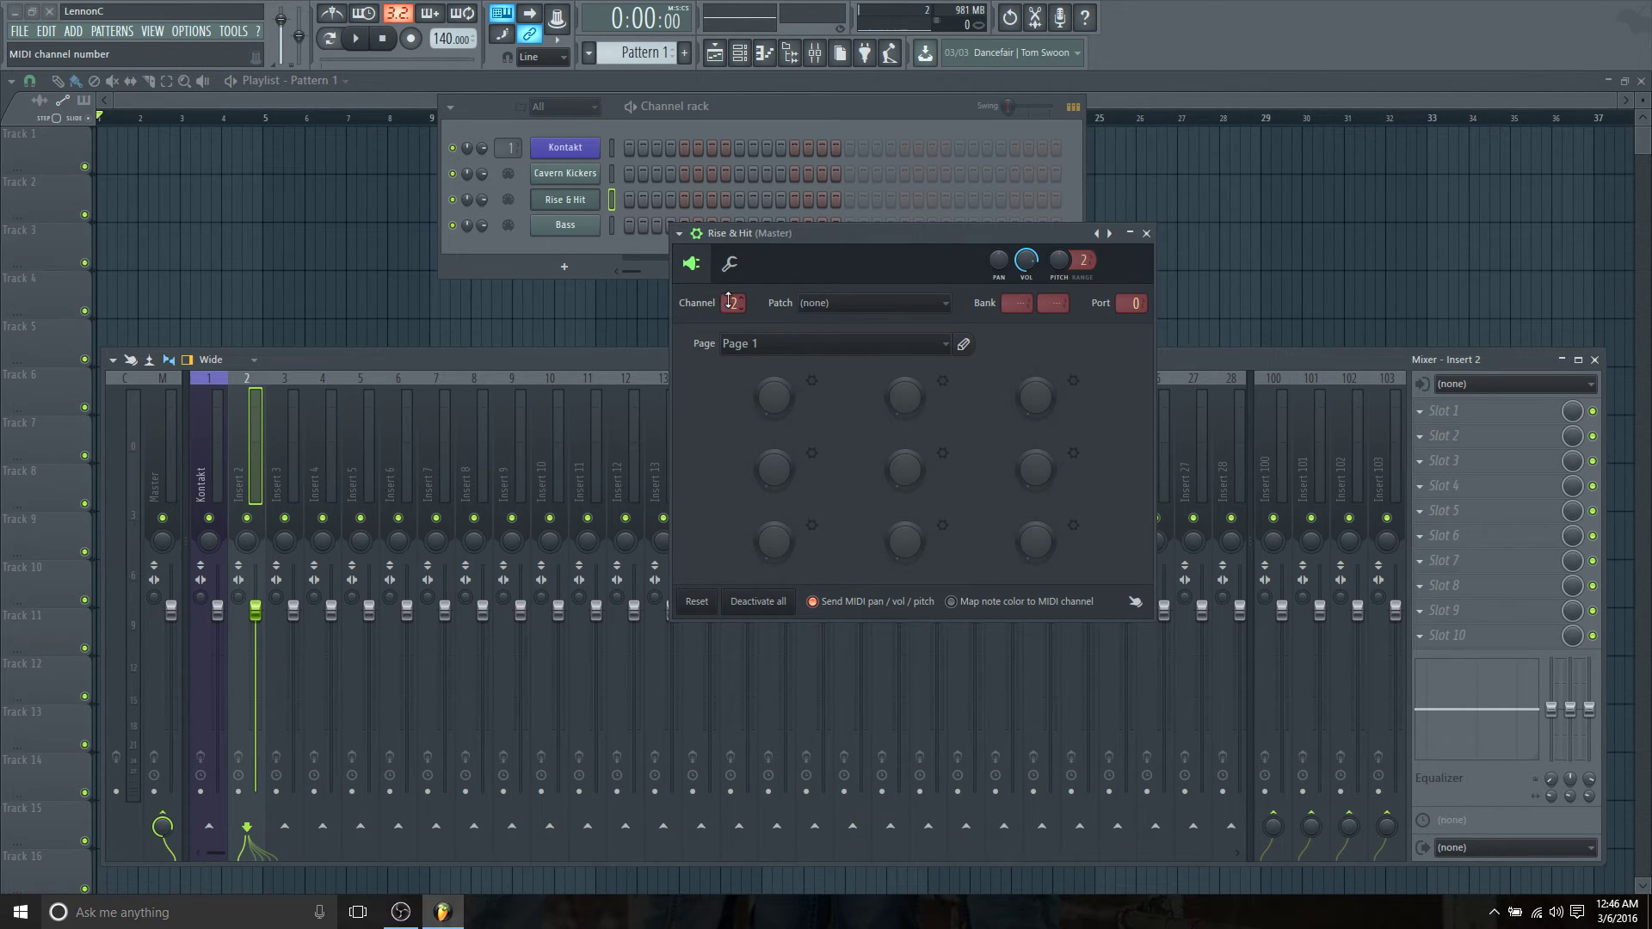
pyautogui.click(208, 421)
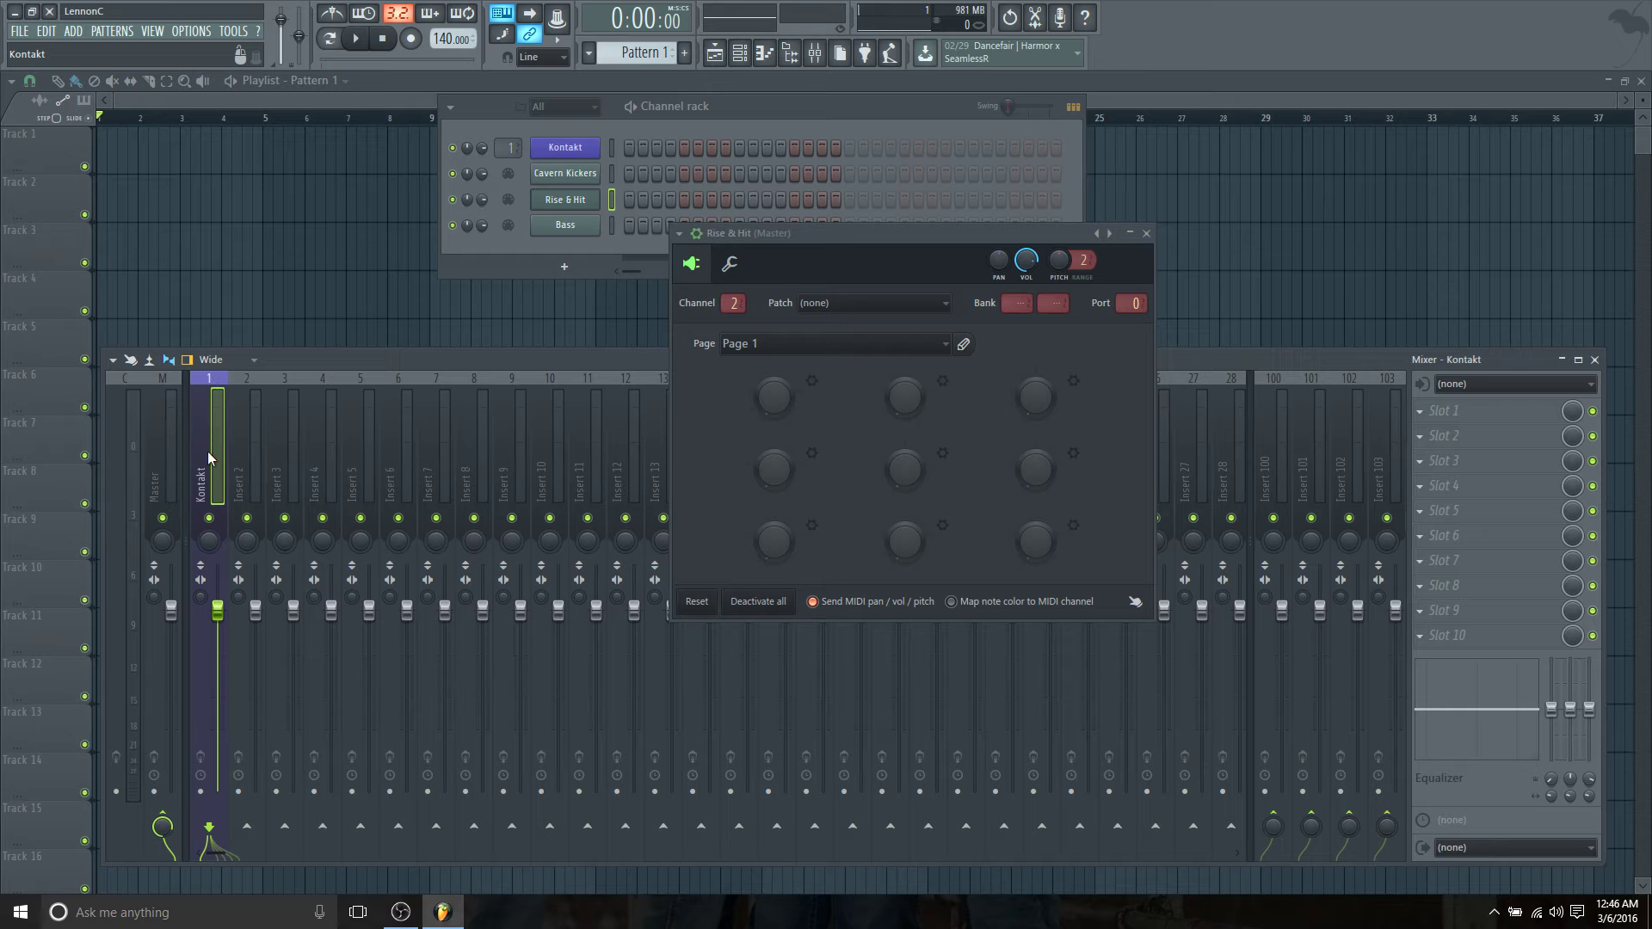
pyautogui.click(277, 414)
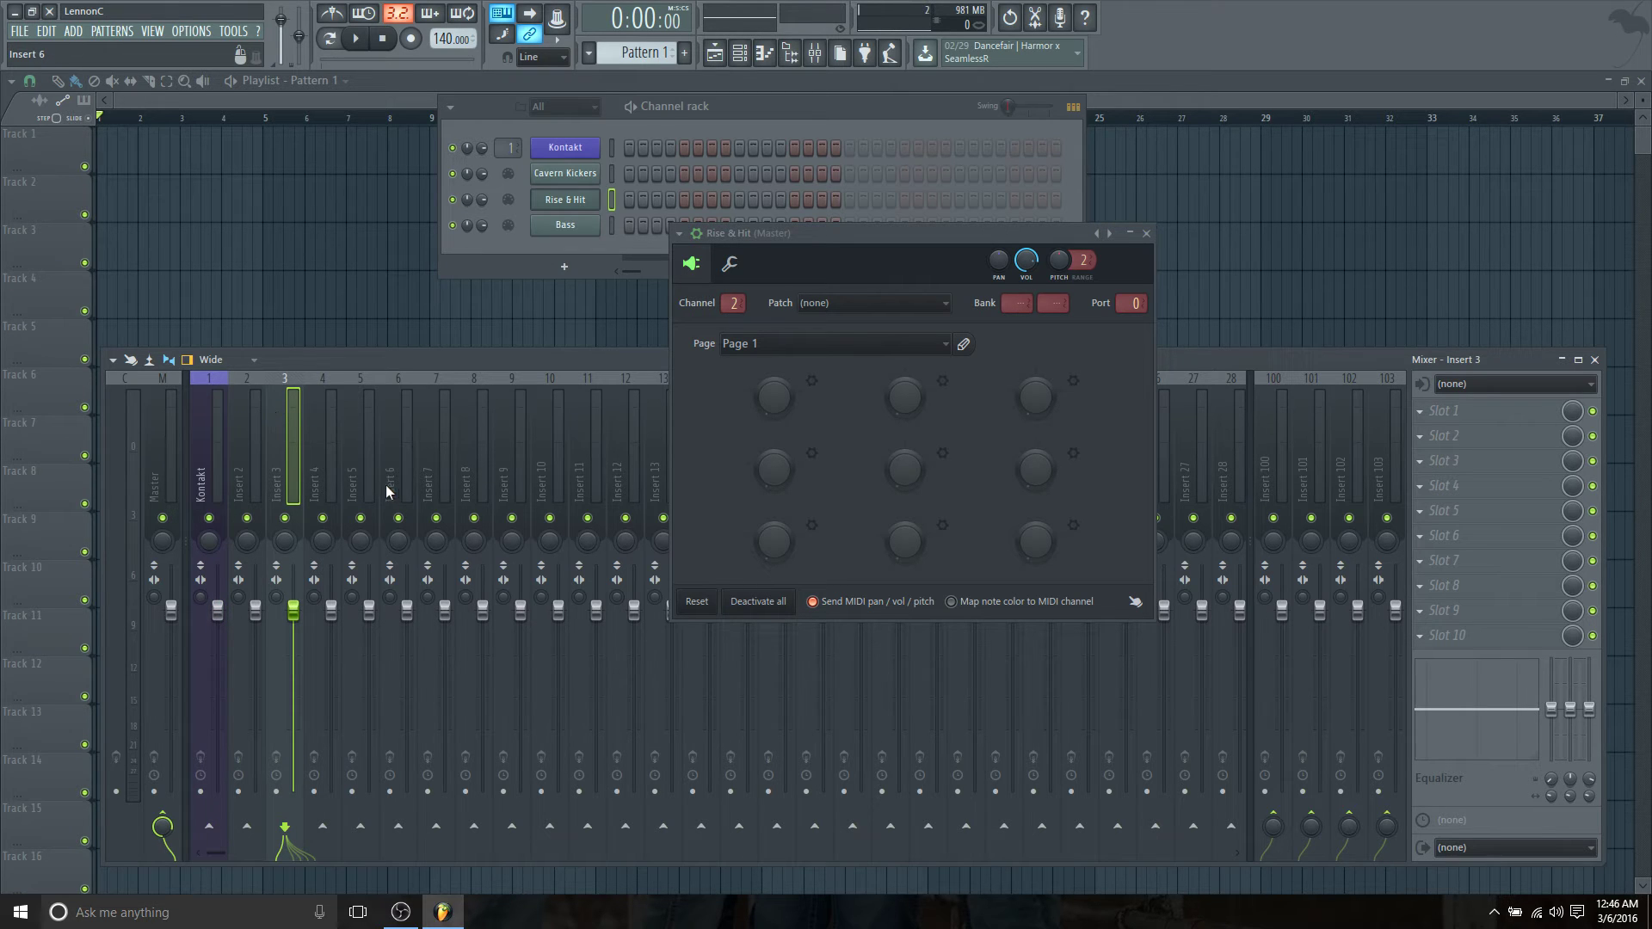
pyautogui.moveTo(327, 472); pyautogui.dragTo(396, 465)
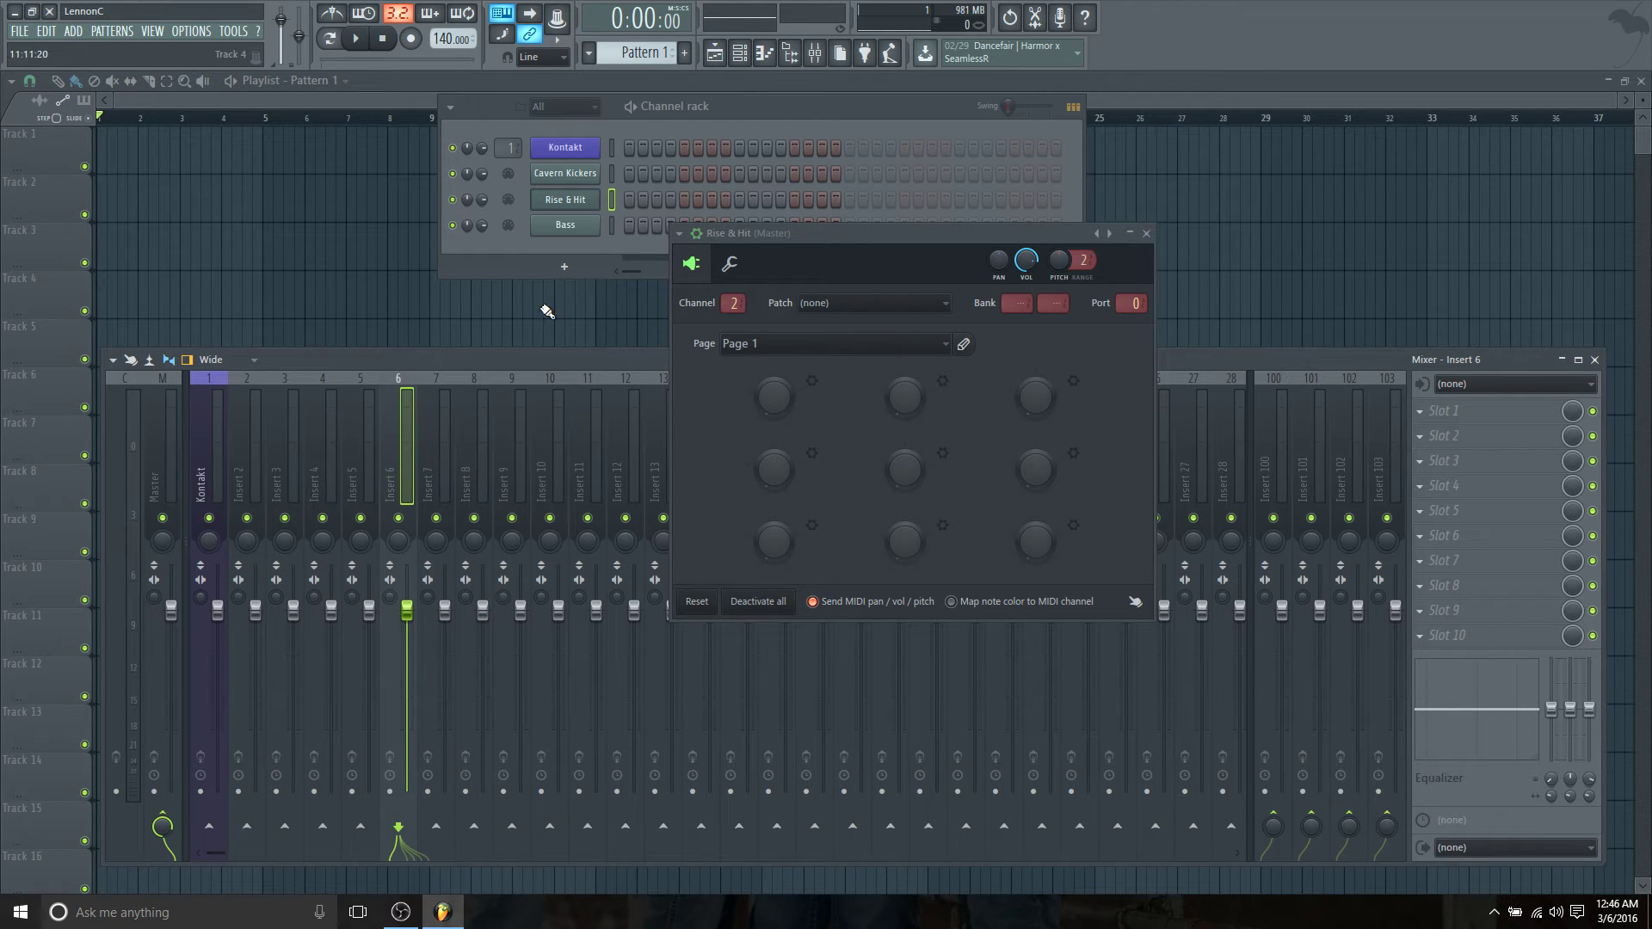
pyautogui.scroll(1, 614, 213)
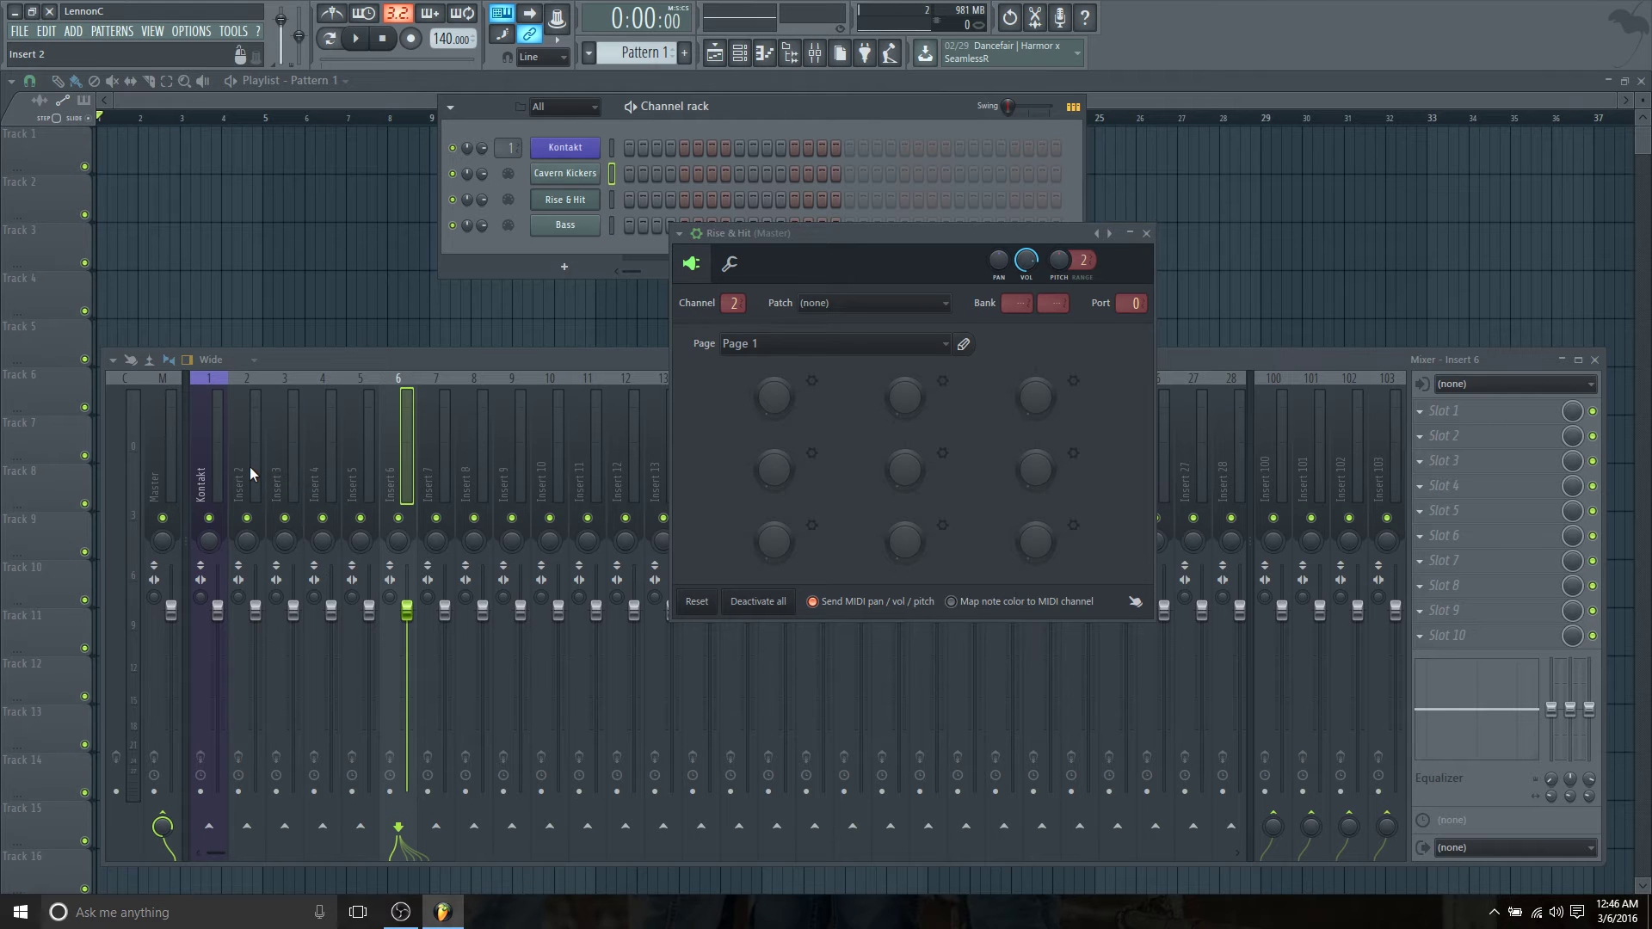
# Step: Play test notes on Cavern Kickers, Rise & Hit and Bass while watching mixer inserts 3 and 4
pyautogui.press('z')
pyautogui.press('Down')
pyautogui.press('z')
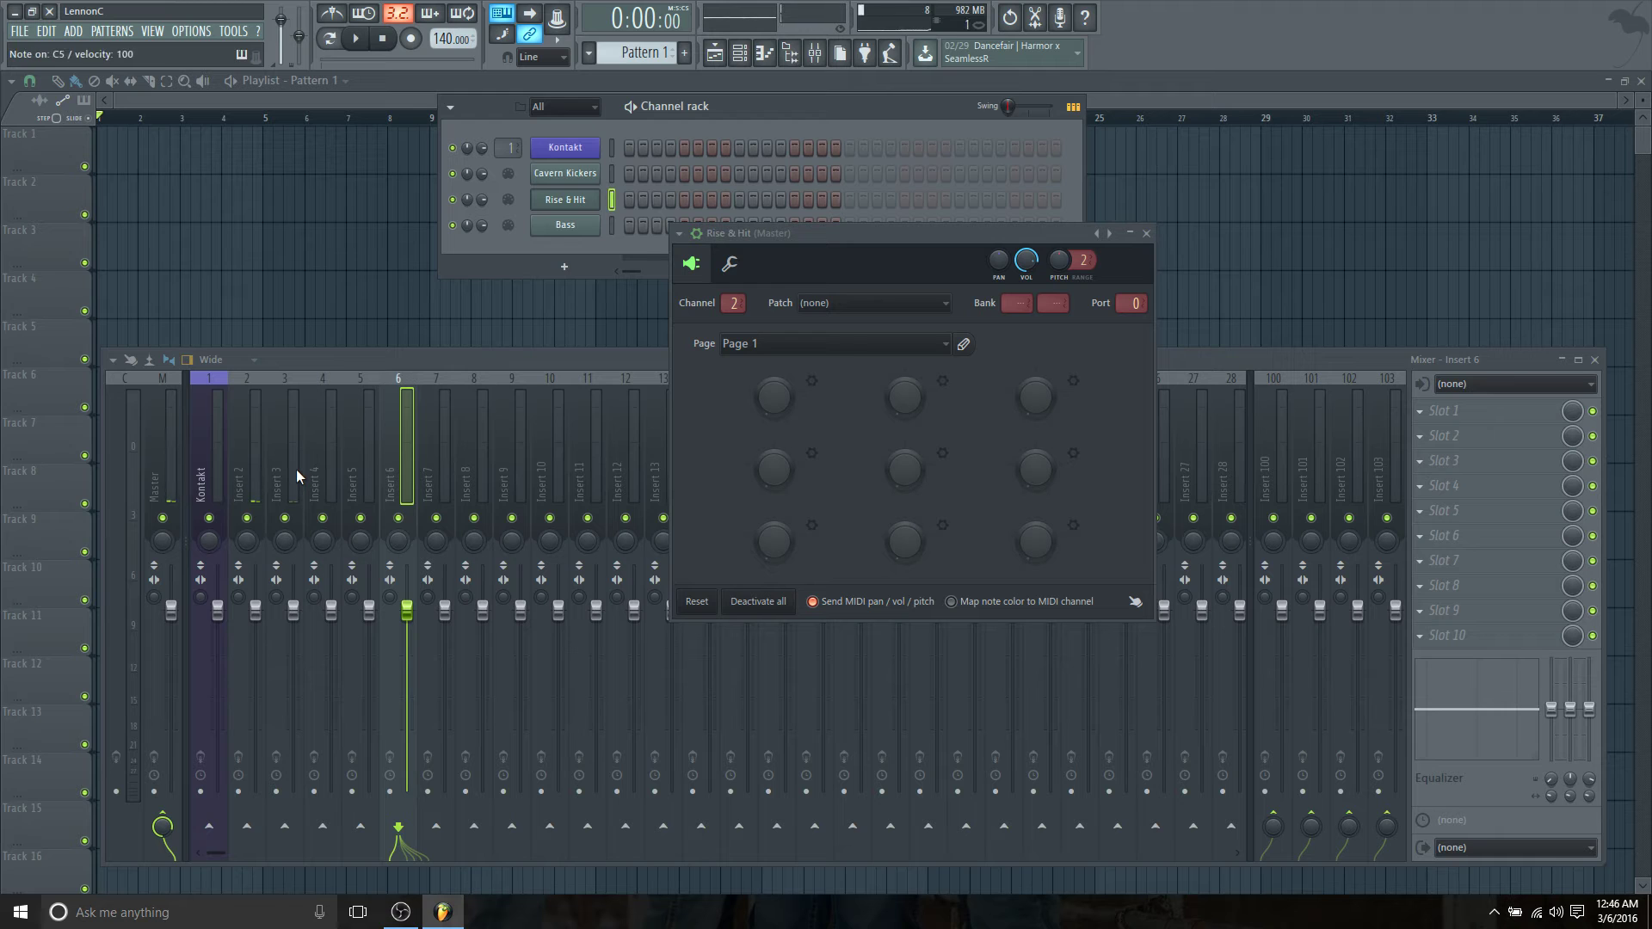
pyautogui.click(296, 473)
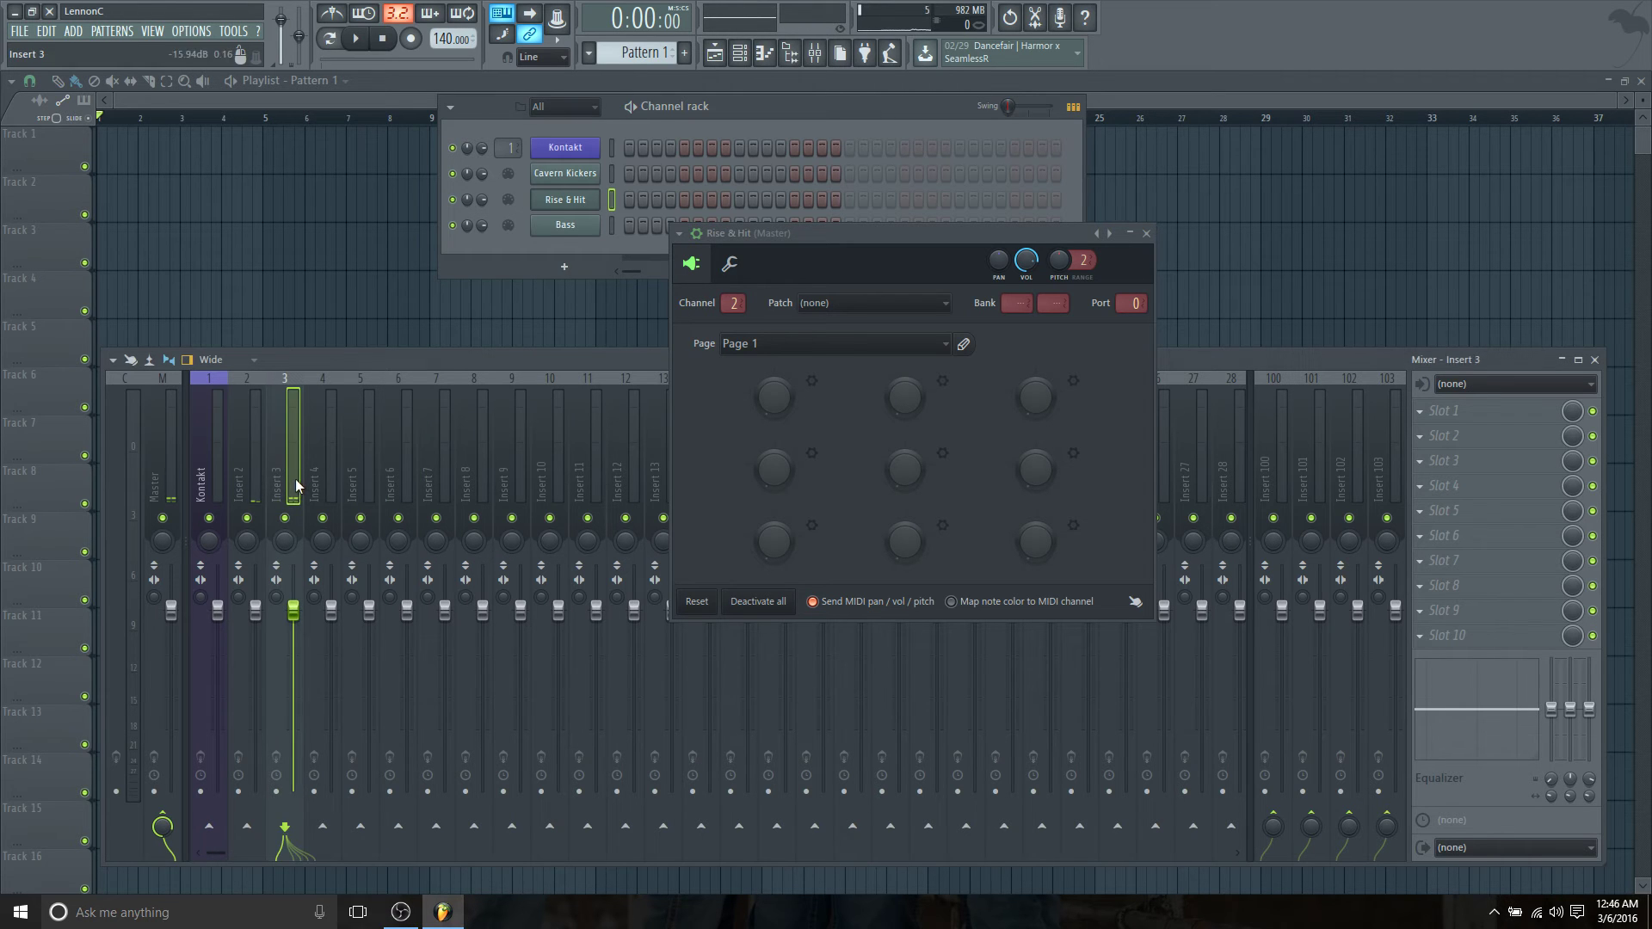
pyautogui.click(321, 469)
pyautogui.click(612, 225)
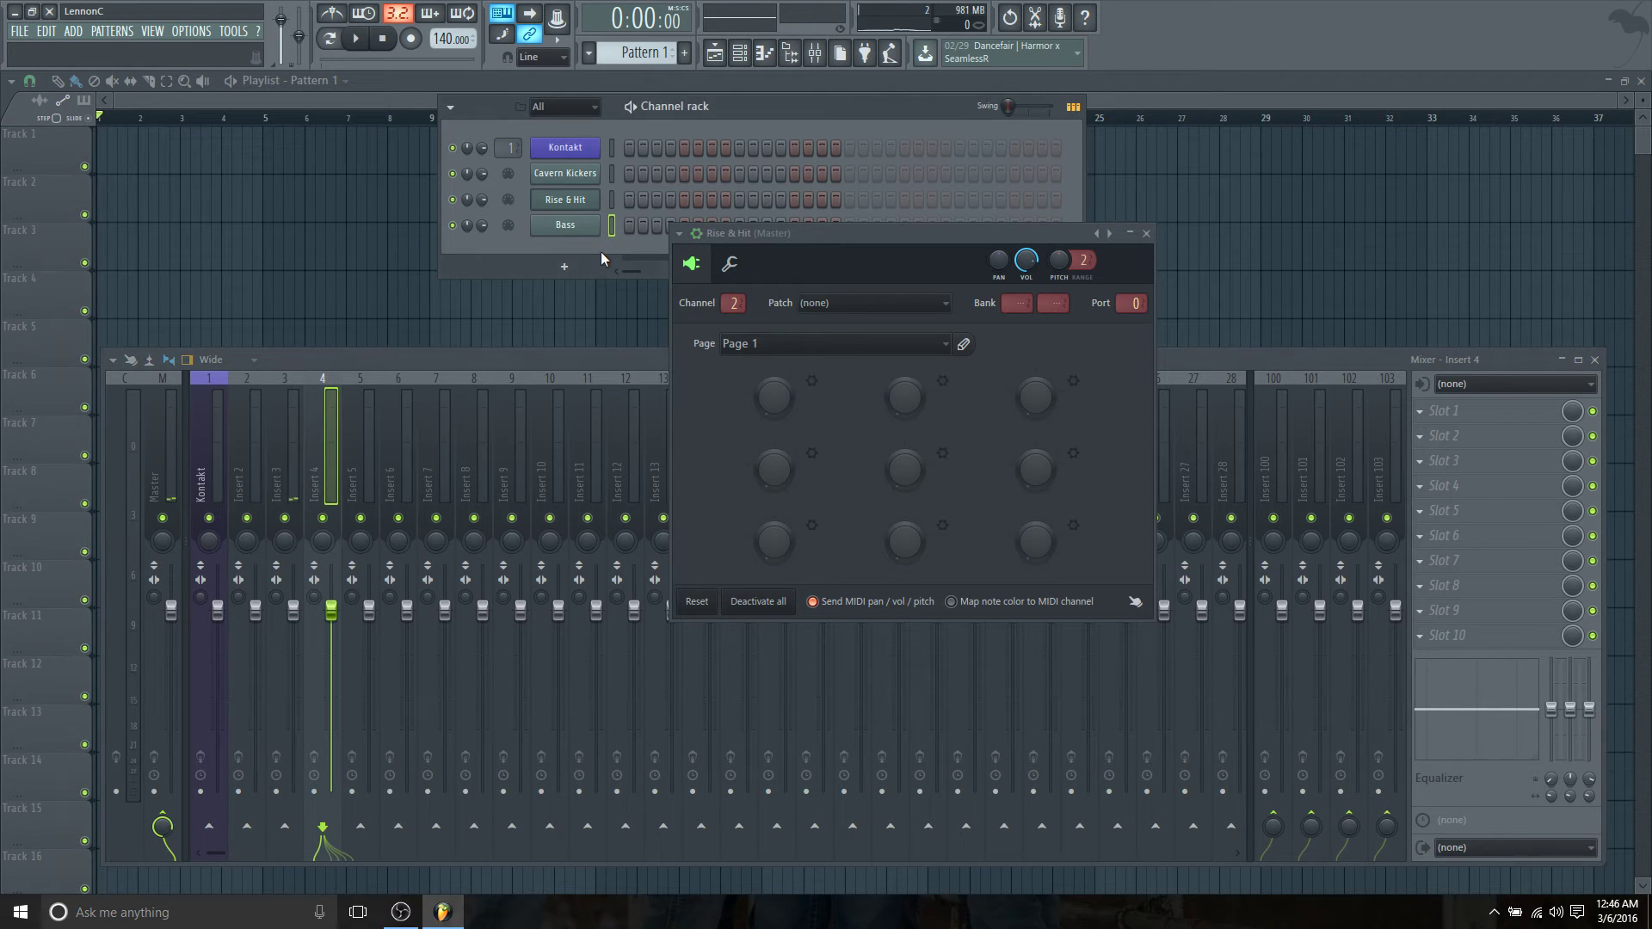
pyautogui.press('z')
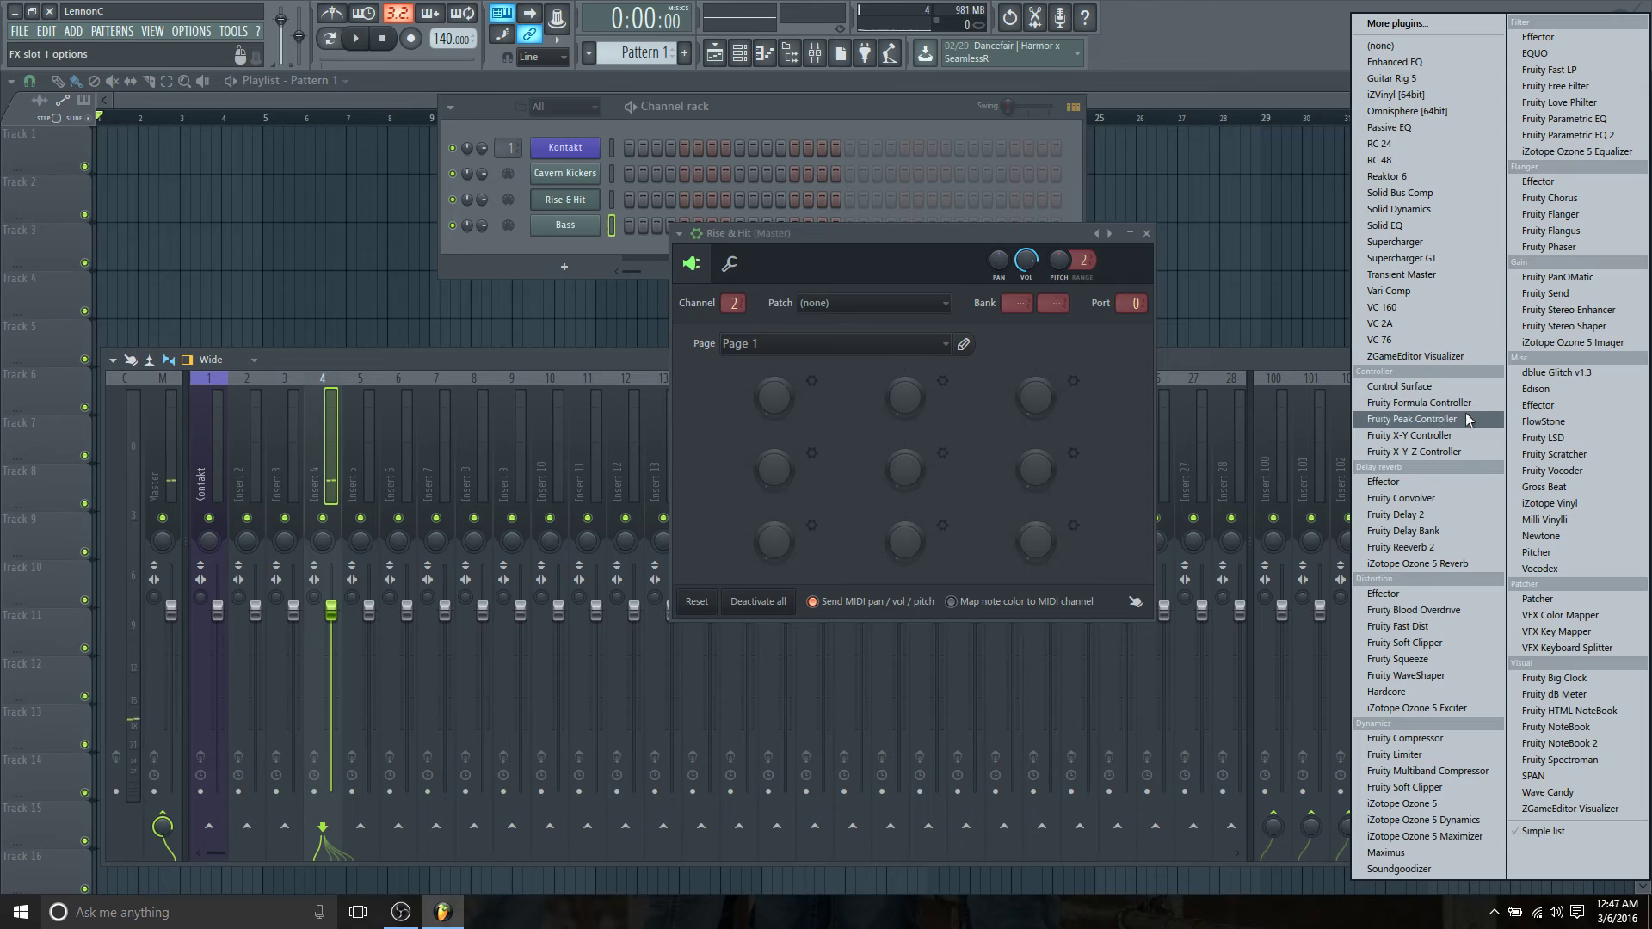
# Step: Dismiss Insert 4's effect list without adding a plugin and close the Rise & Hit window
pyautogui.click(333, 473)
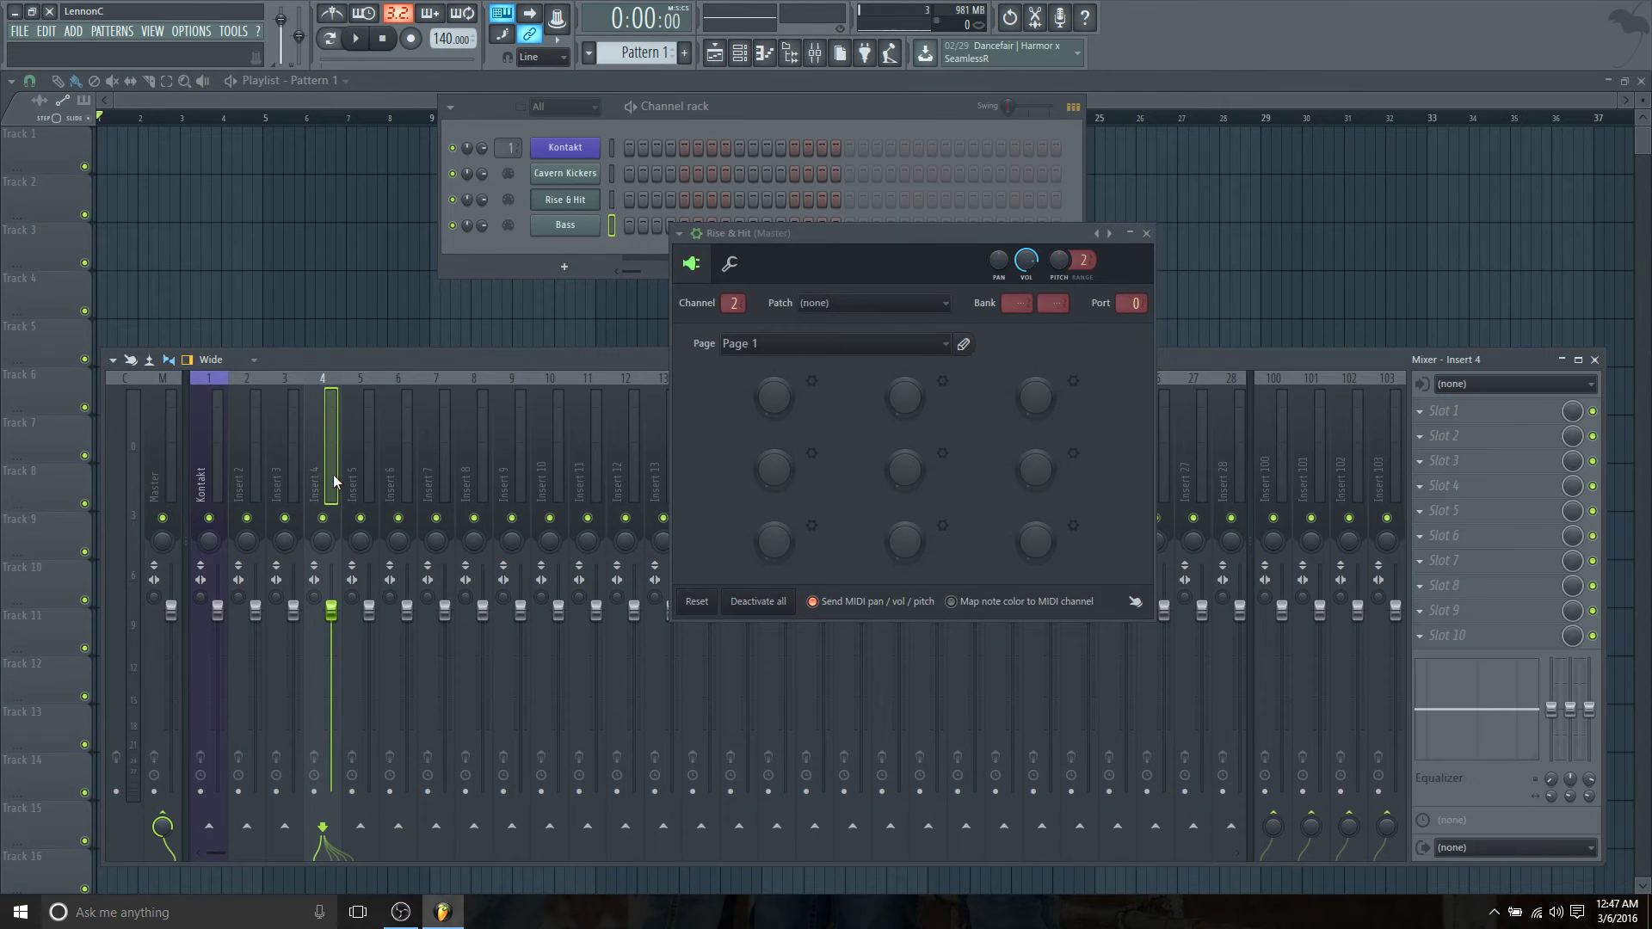
pyautogui.click(1146, 234)
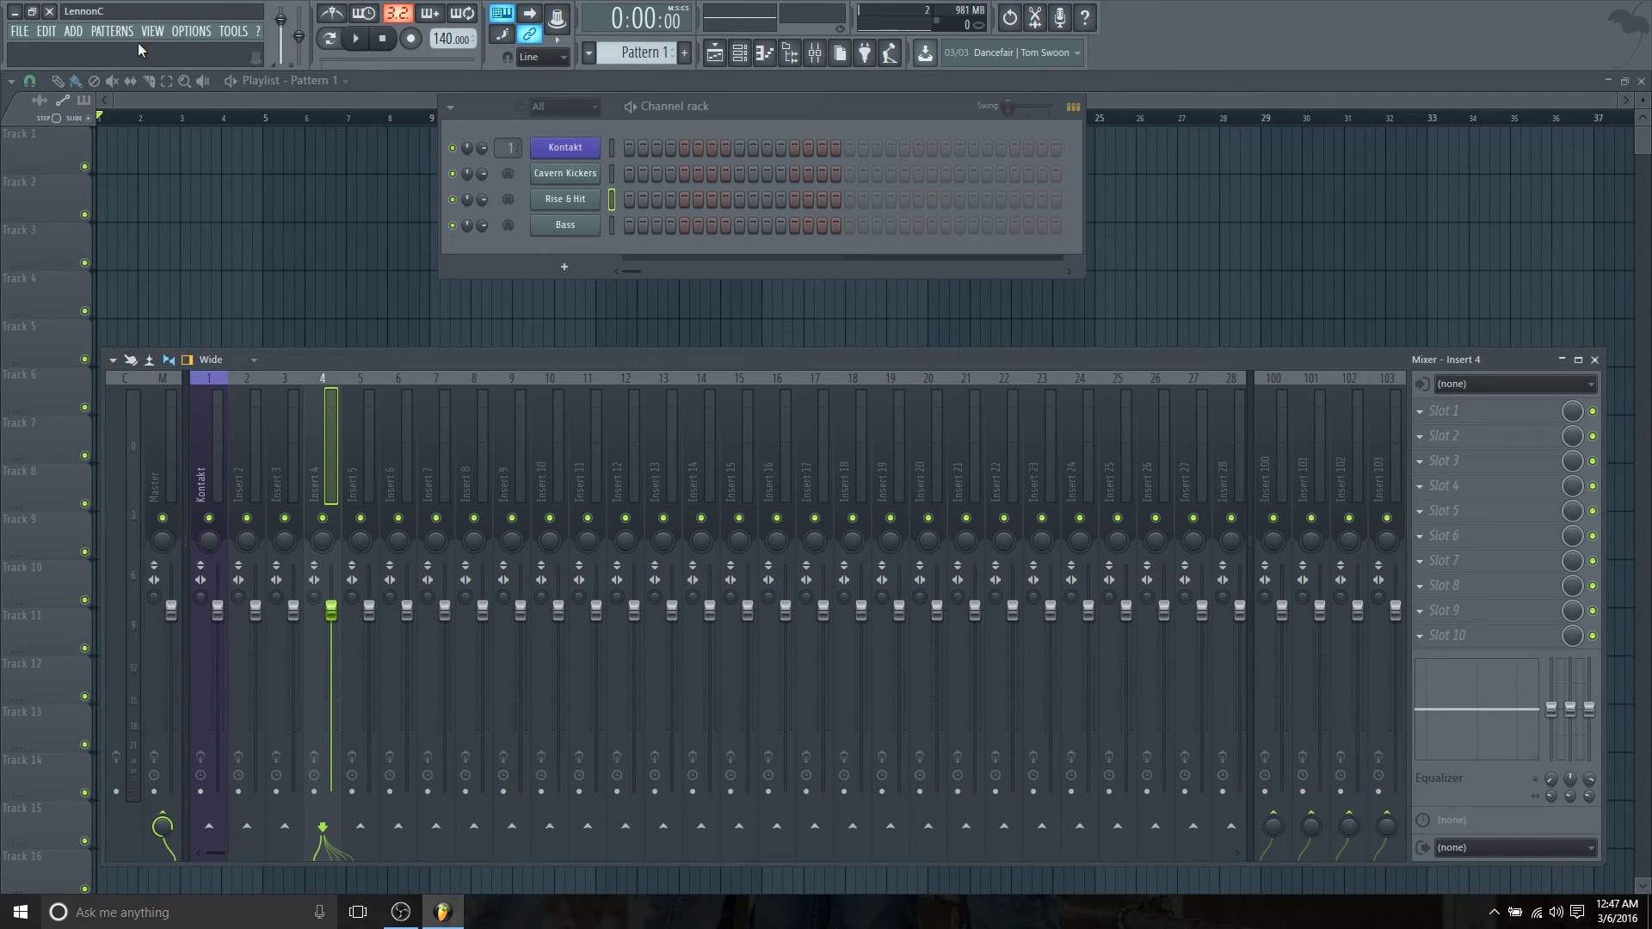
# Step: Add a new Kontakt 5 channel and set its MIDI input port to 0
pyautogui.click(87, 33)
pyautogui.moveTo(97, 50)
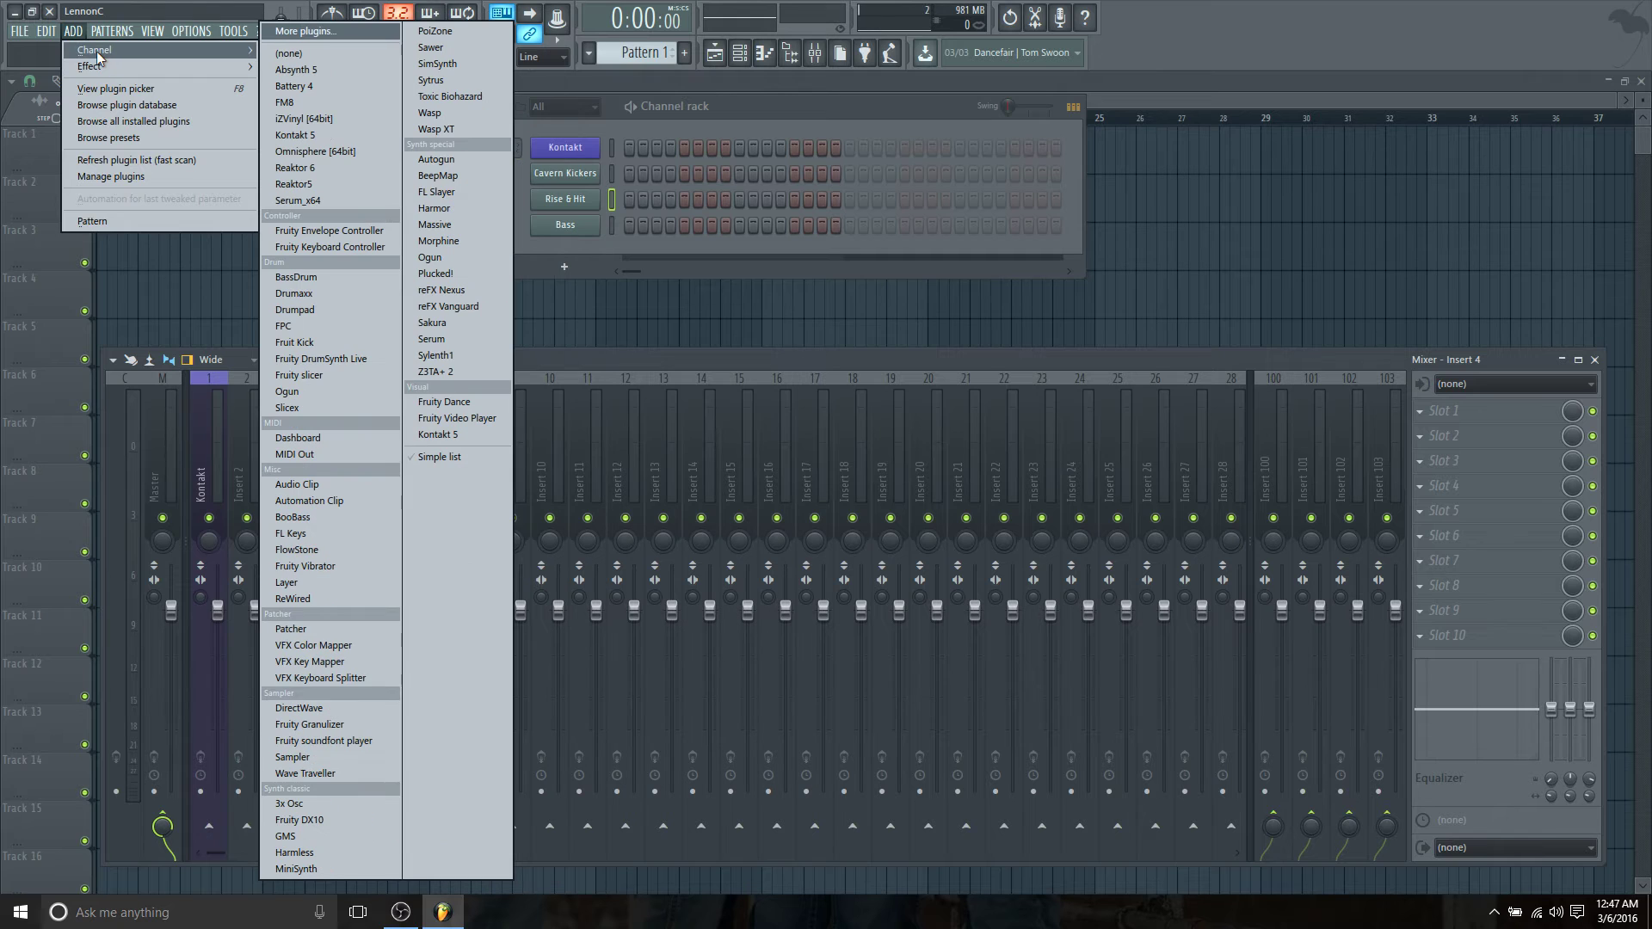
pyautogui.click(438, 434)
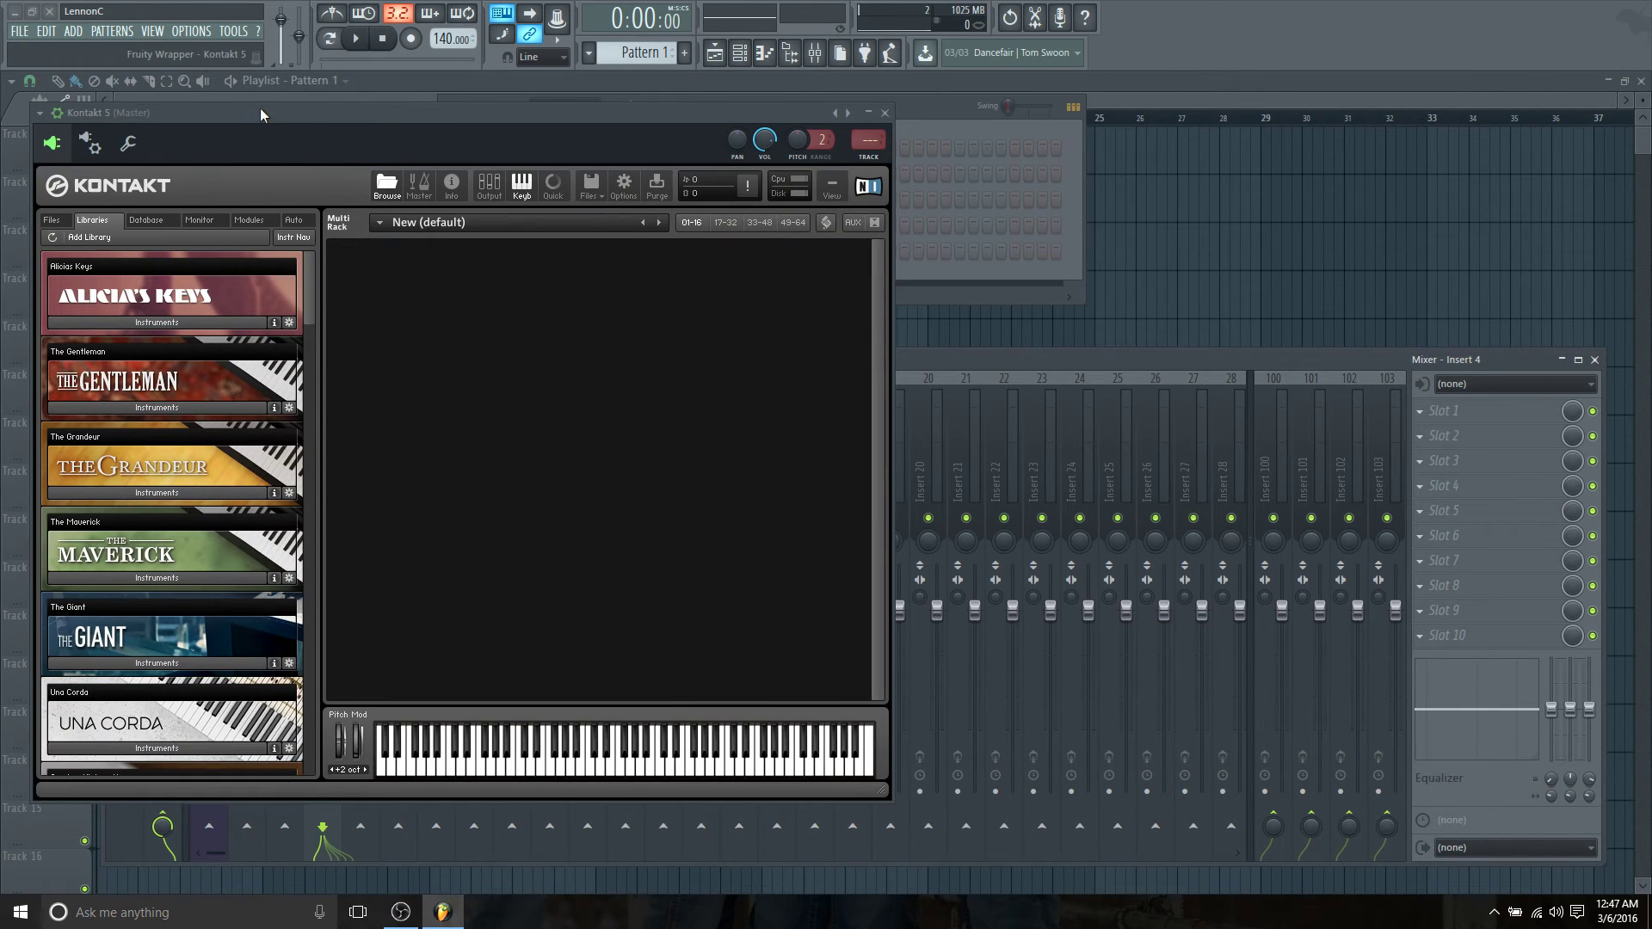
pyautogui.moveTo(176, 134); pyautogui.dragTo(391, 136)
pyautogui.click(302, 161)
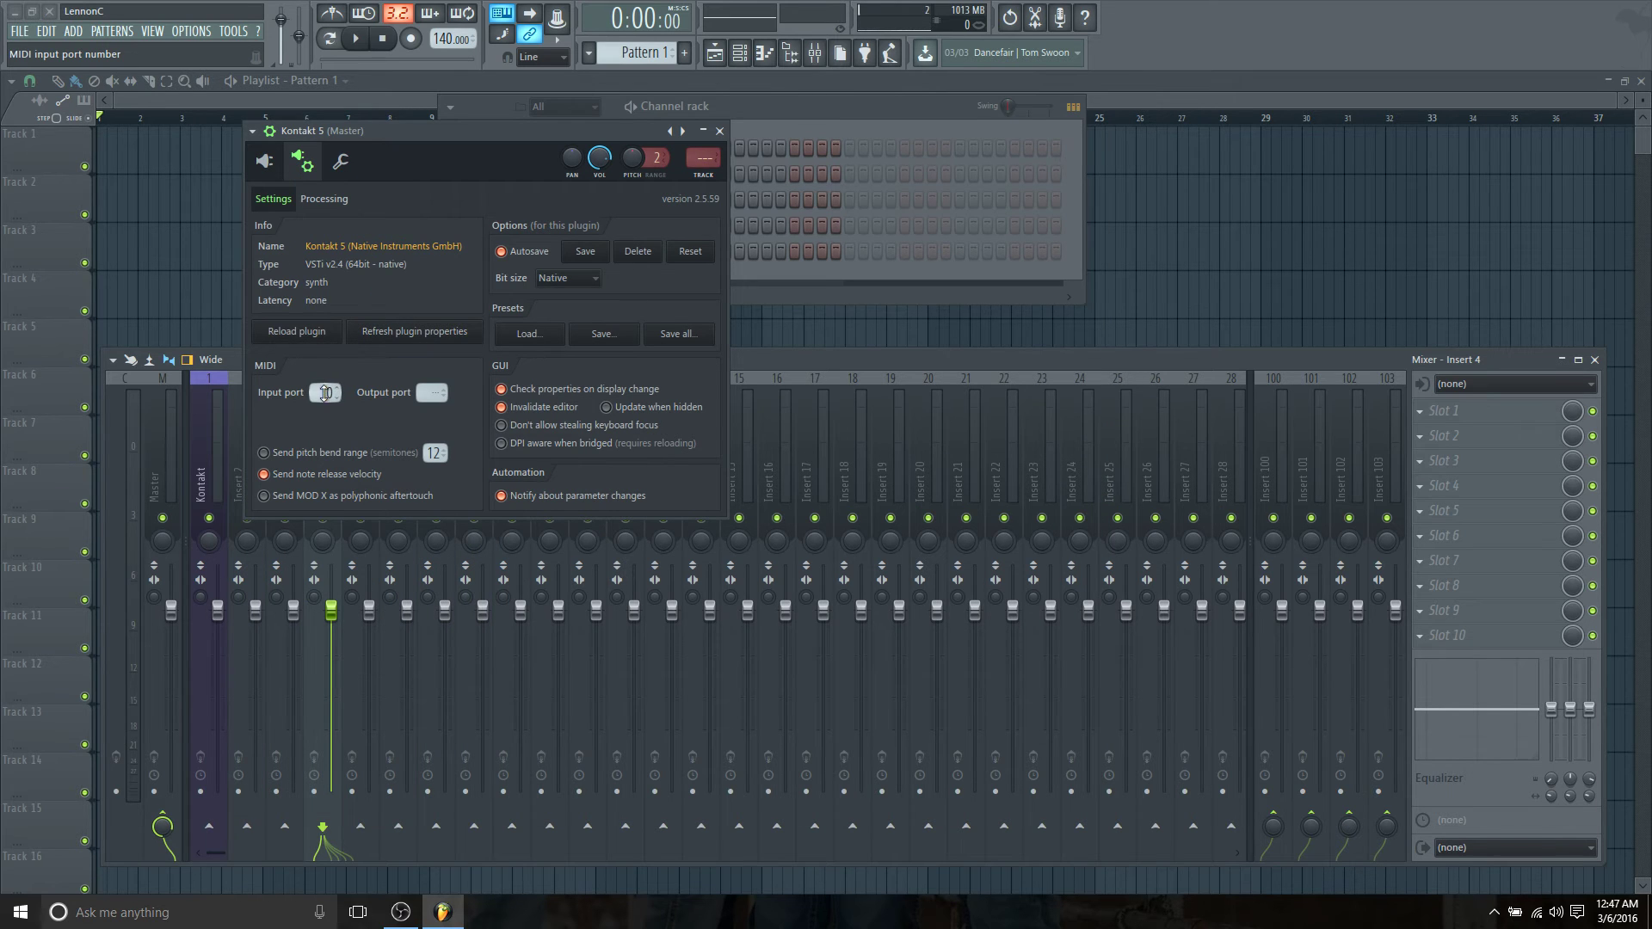
pyautogui.moveTo(324, 395); pyautogui.dragTo(325, 395)
# Step: Route Kontakt outputs 2–8 to mixer tracks 2–8 on the Processing page
pyautogui.click(322, 201)
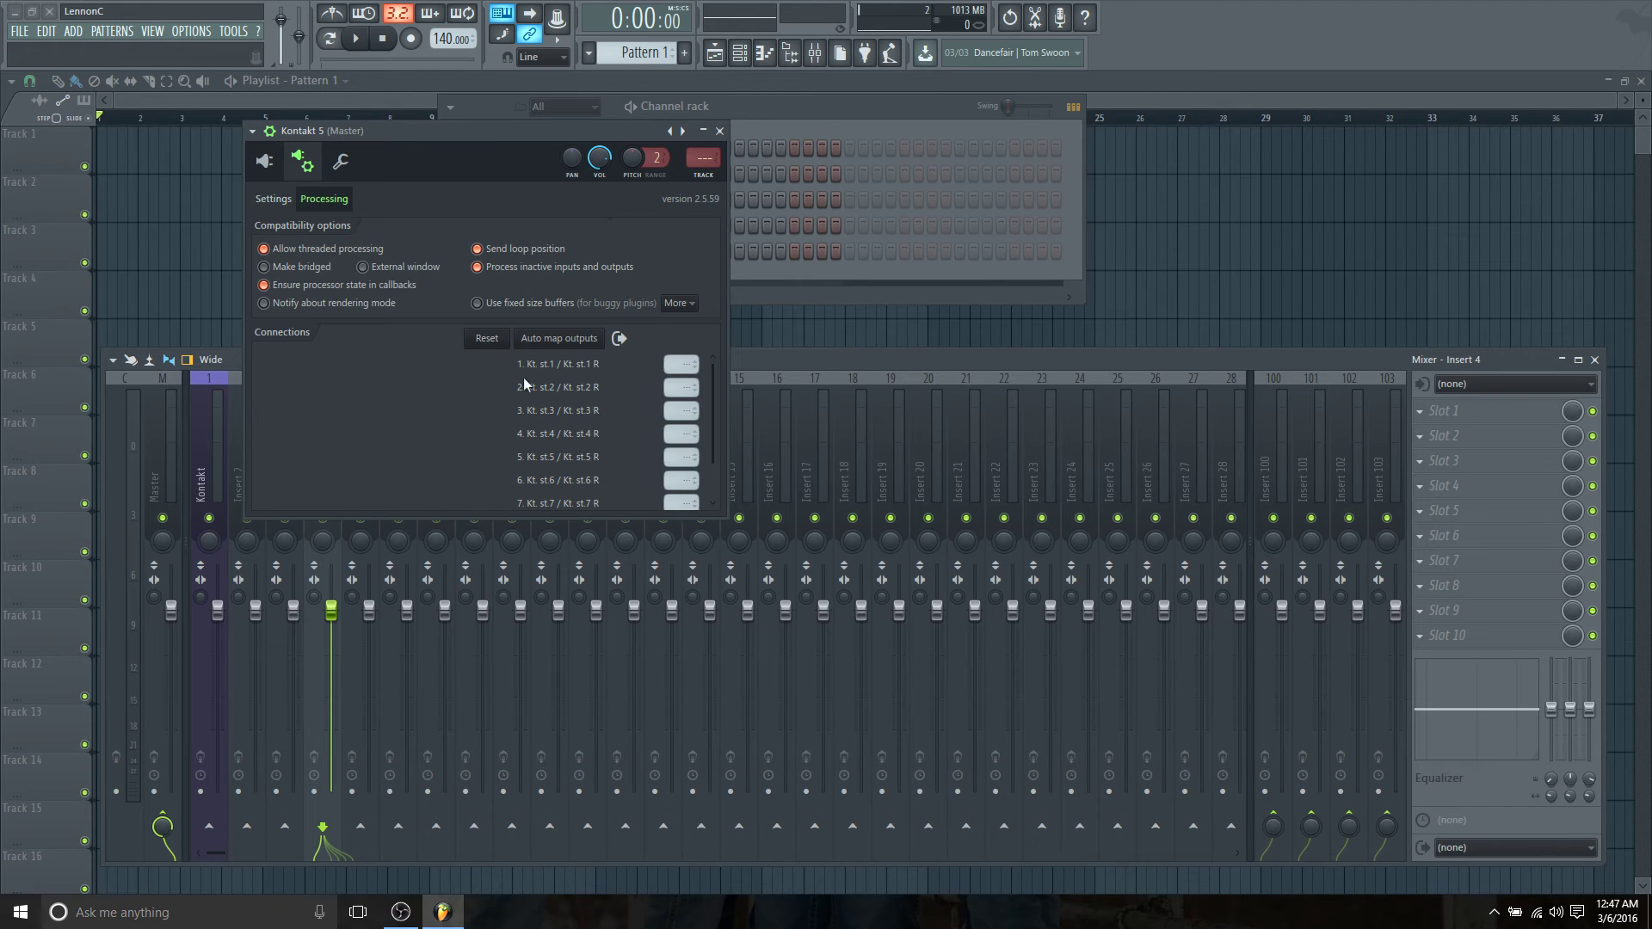
pyautogui.moveTo(682, 364); pyautogui.dragTo(681, 452)
pyautogui.moveTo(682, 480); pyautogui.dragTo(682, 496)
pyautogui.scroll(-1, 682, 480)
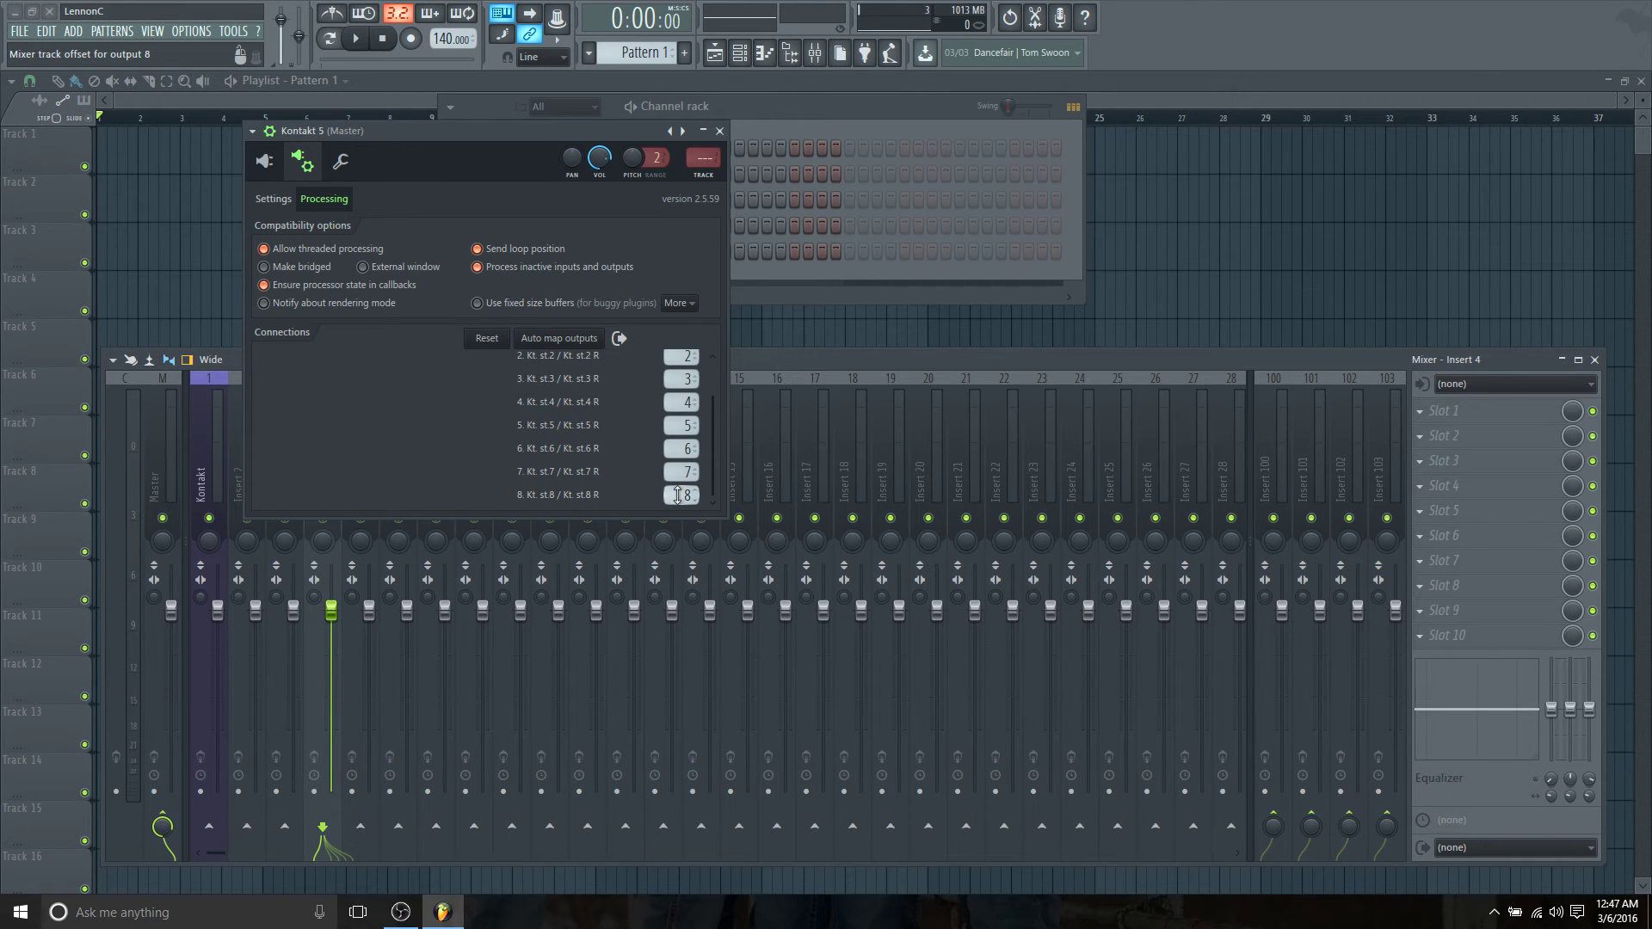
pyautogui.click(276, 199)
# Step: Load Balinese Gamelan's OP Core Instruments into the Kontakt rack and play test notes
pyautogui.click(274, 172)
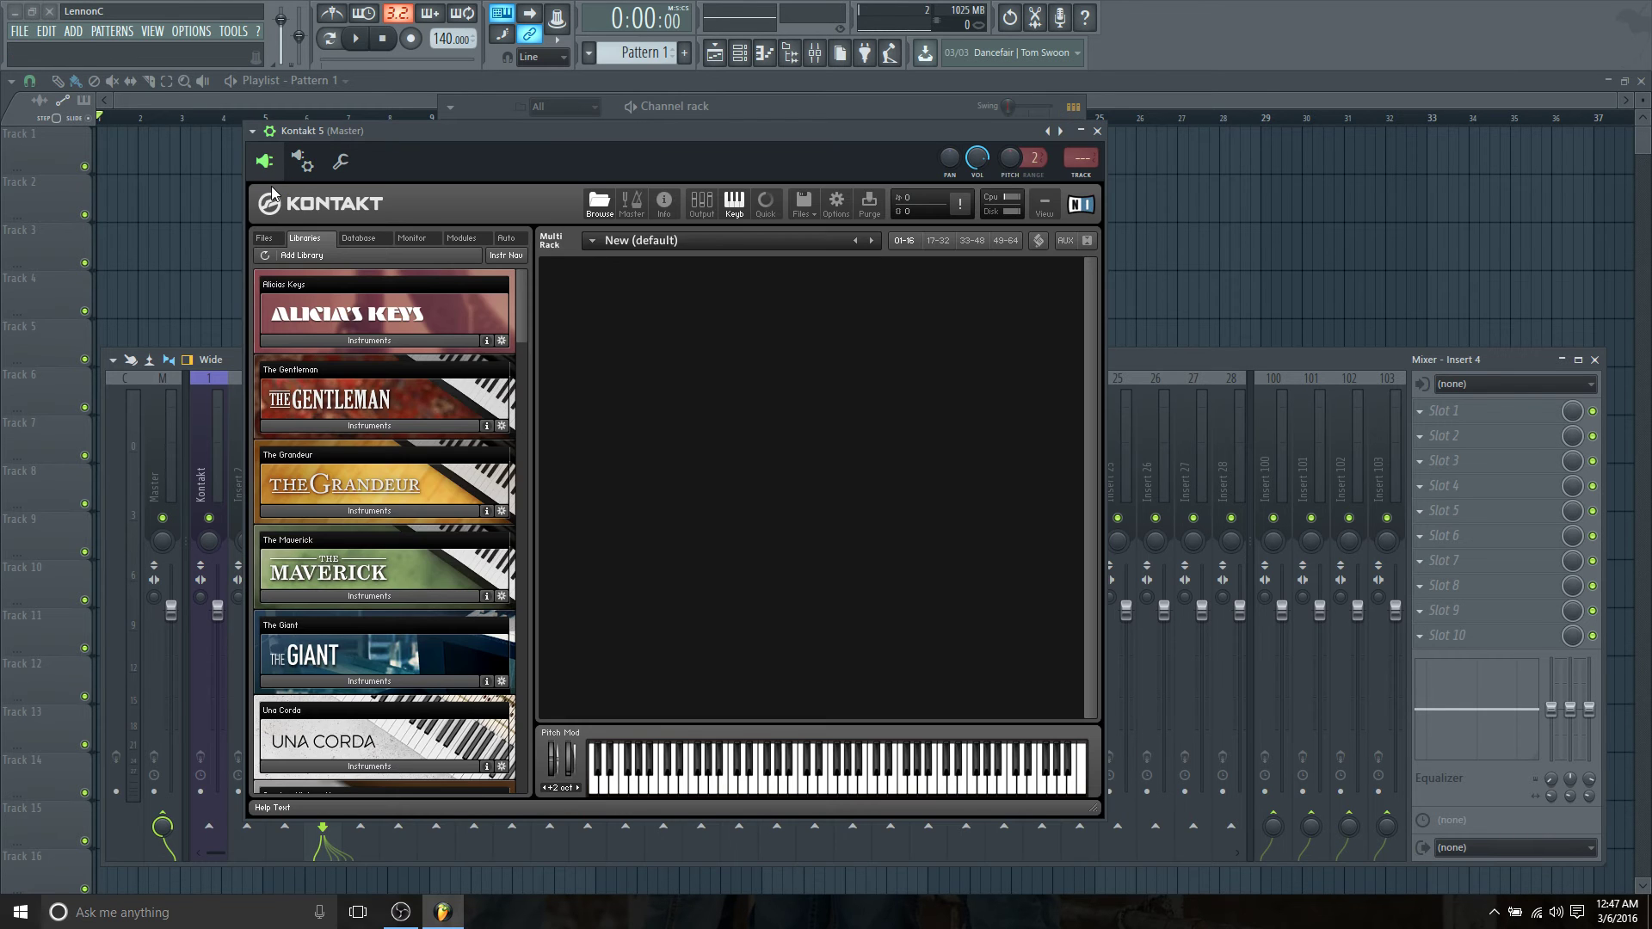
pyautogui.click(272, 131)
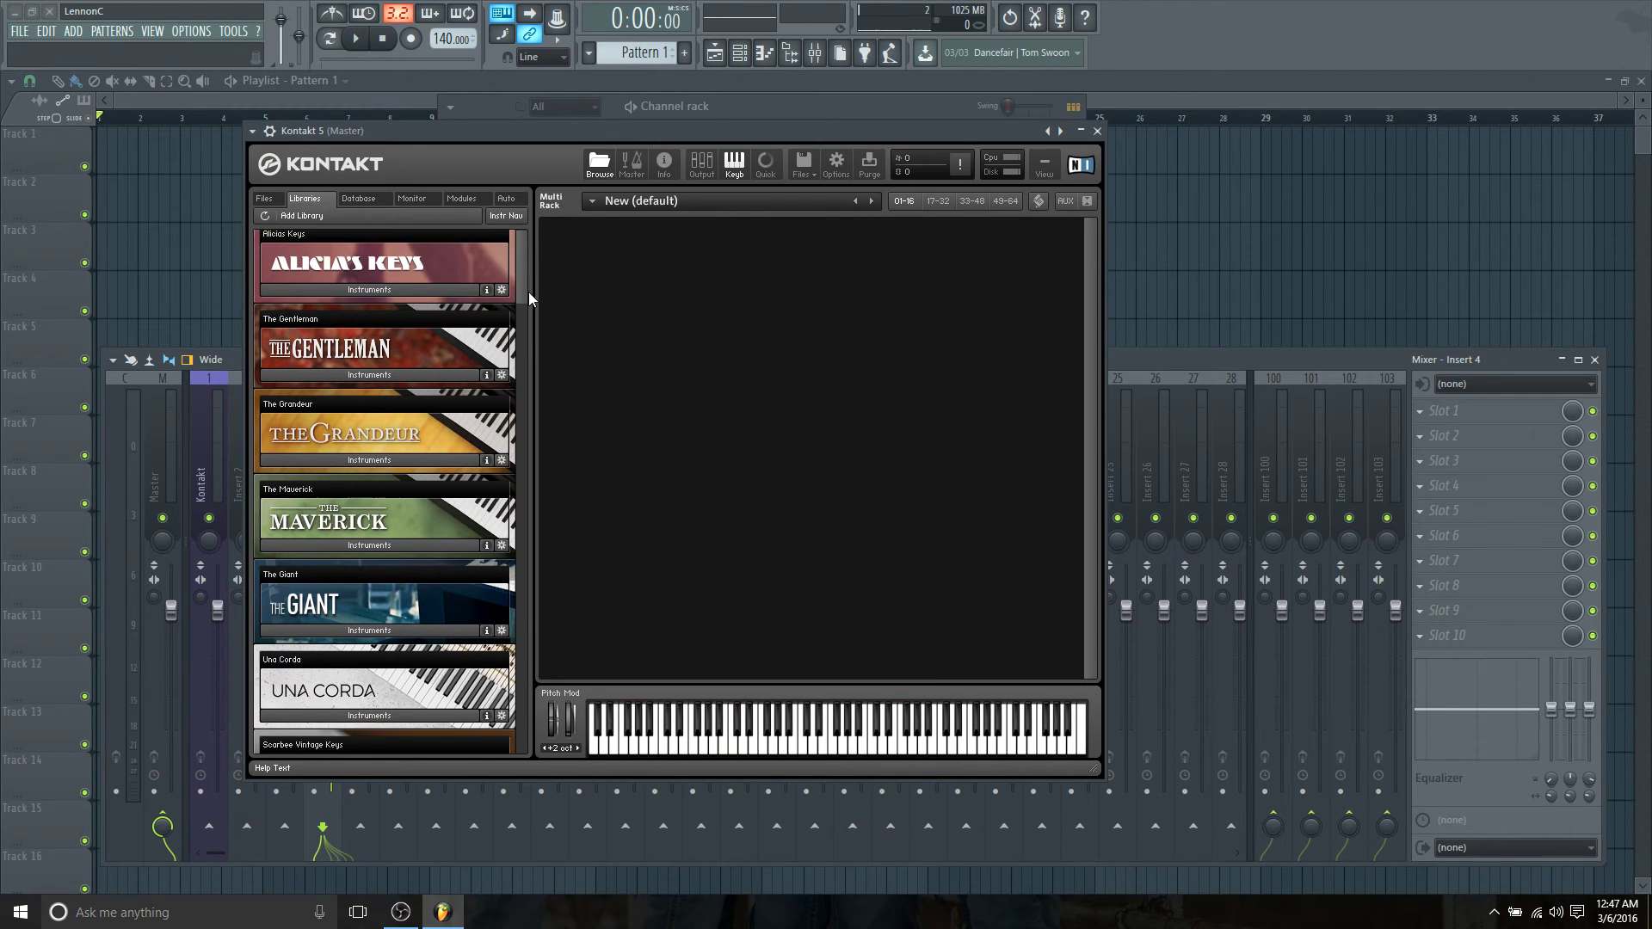
pyautogui.moveTo(528, 291); pyautogui.dragTo(506, 489)
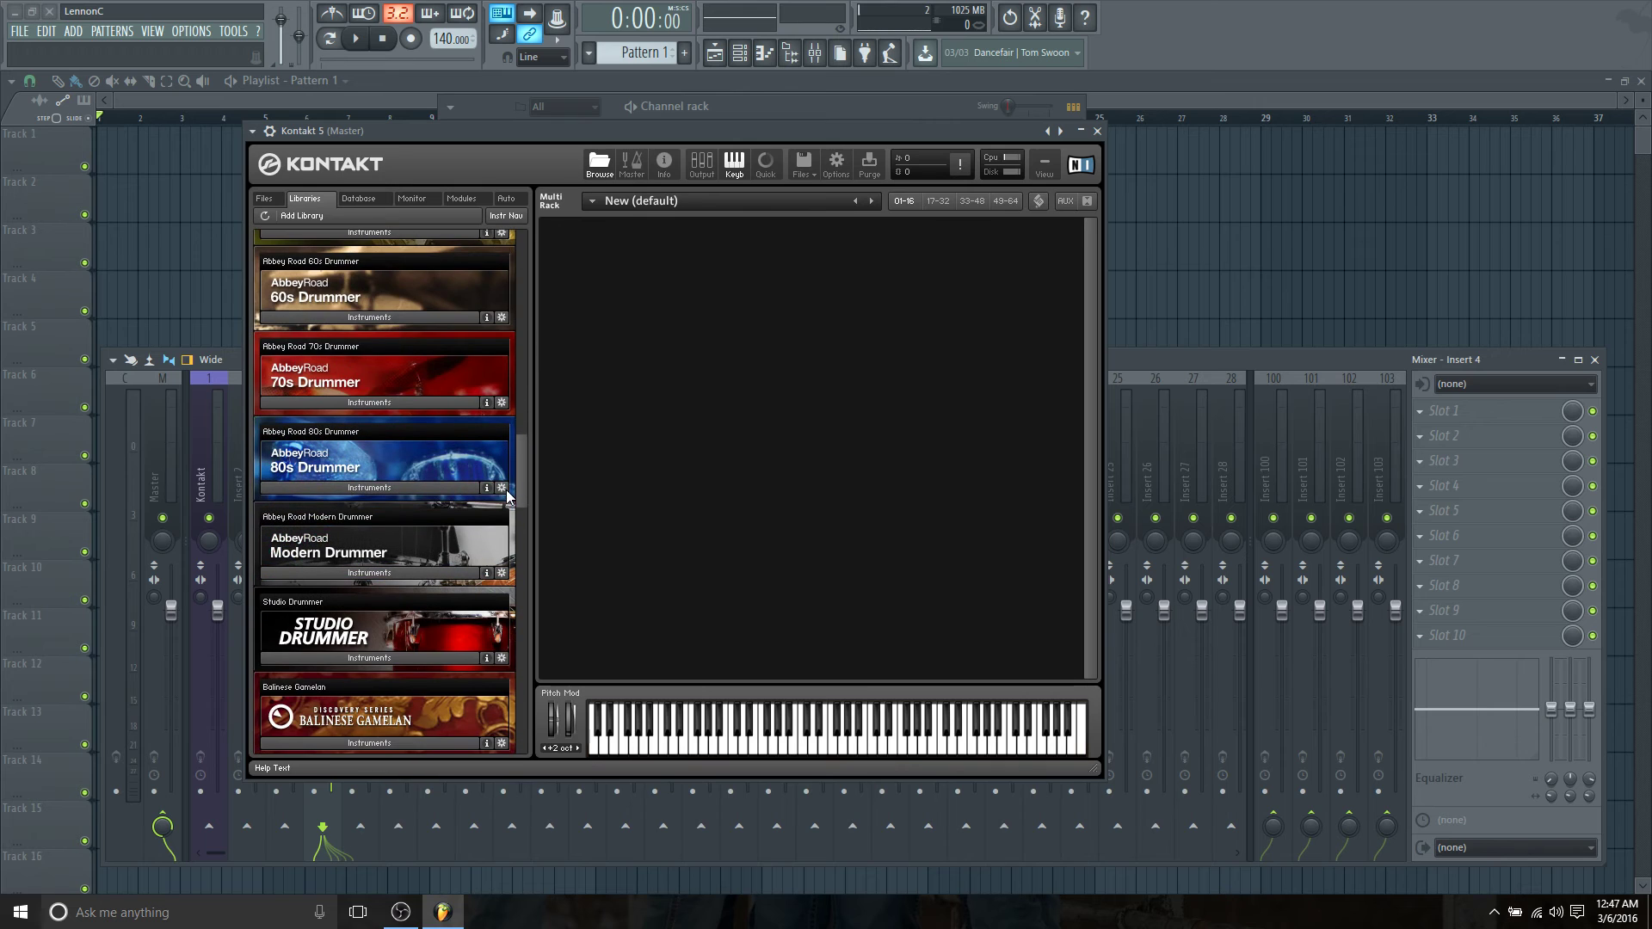
pyautogui.scroll(-2, 373, 570)
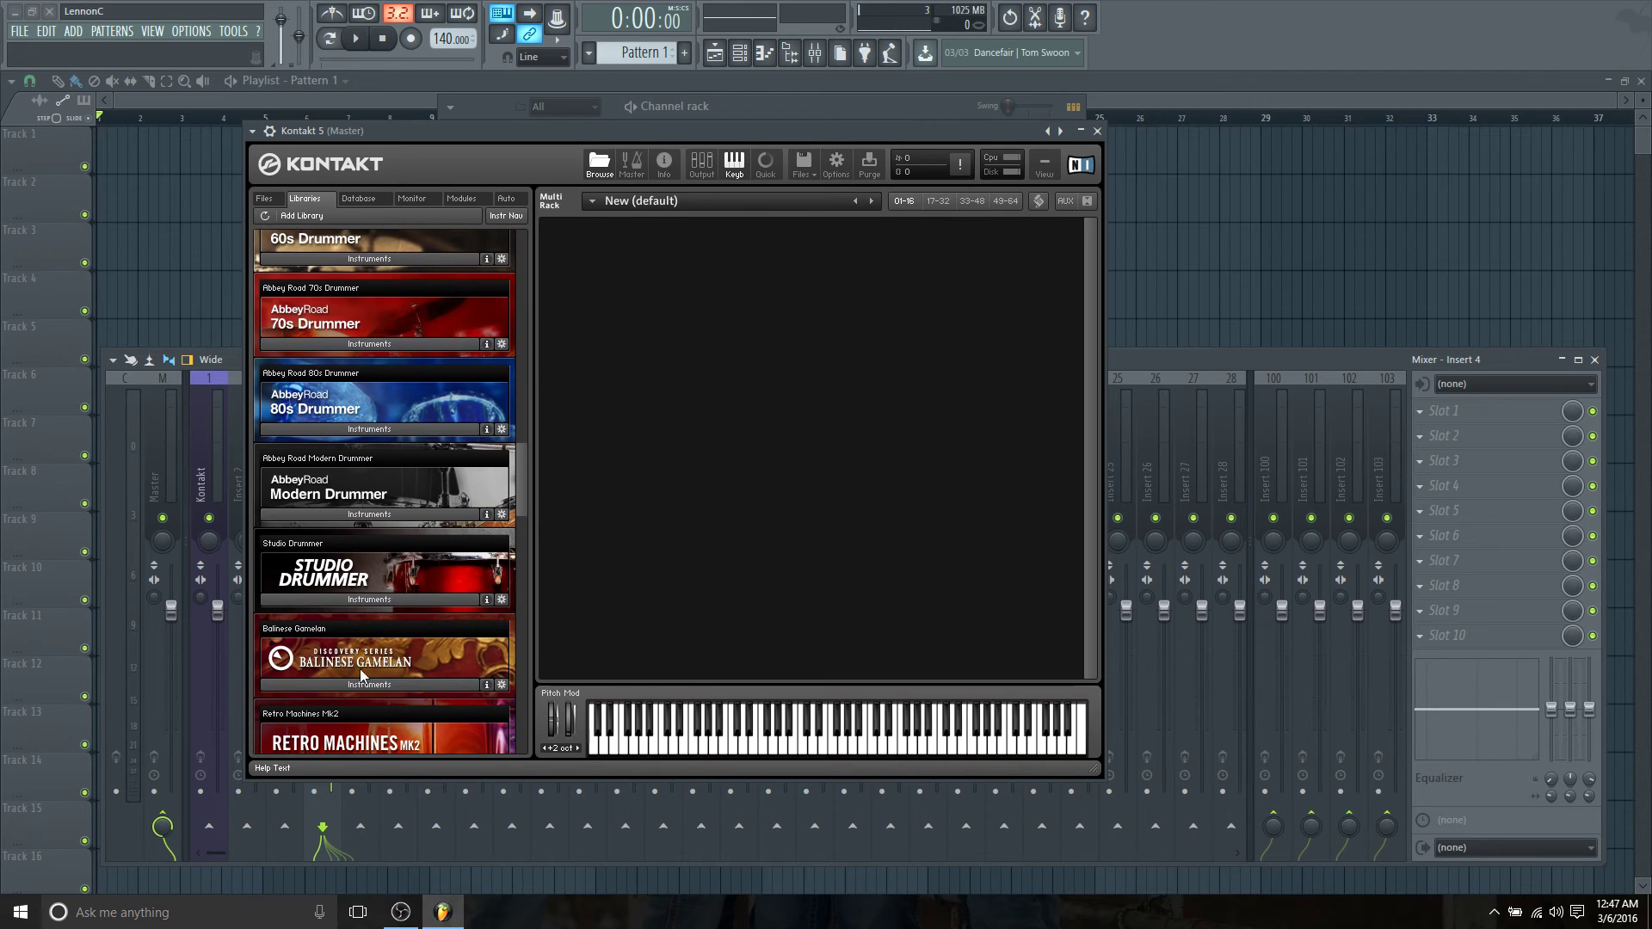
pyautogui.click(405, 696)
pyautogui.moveTo(311, 662); pyautogui.dragTo(804, 406)
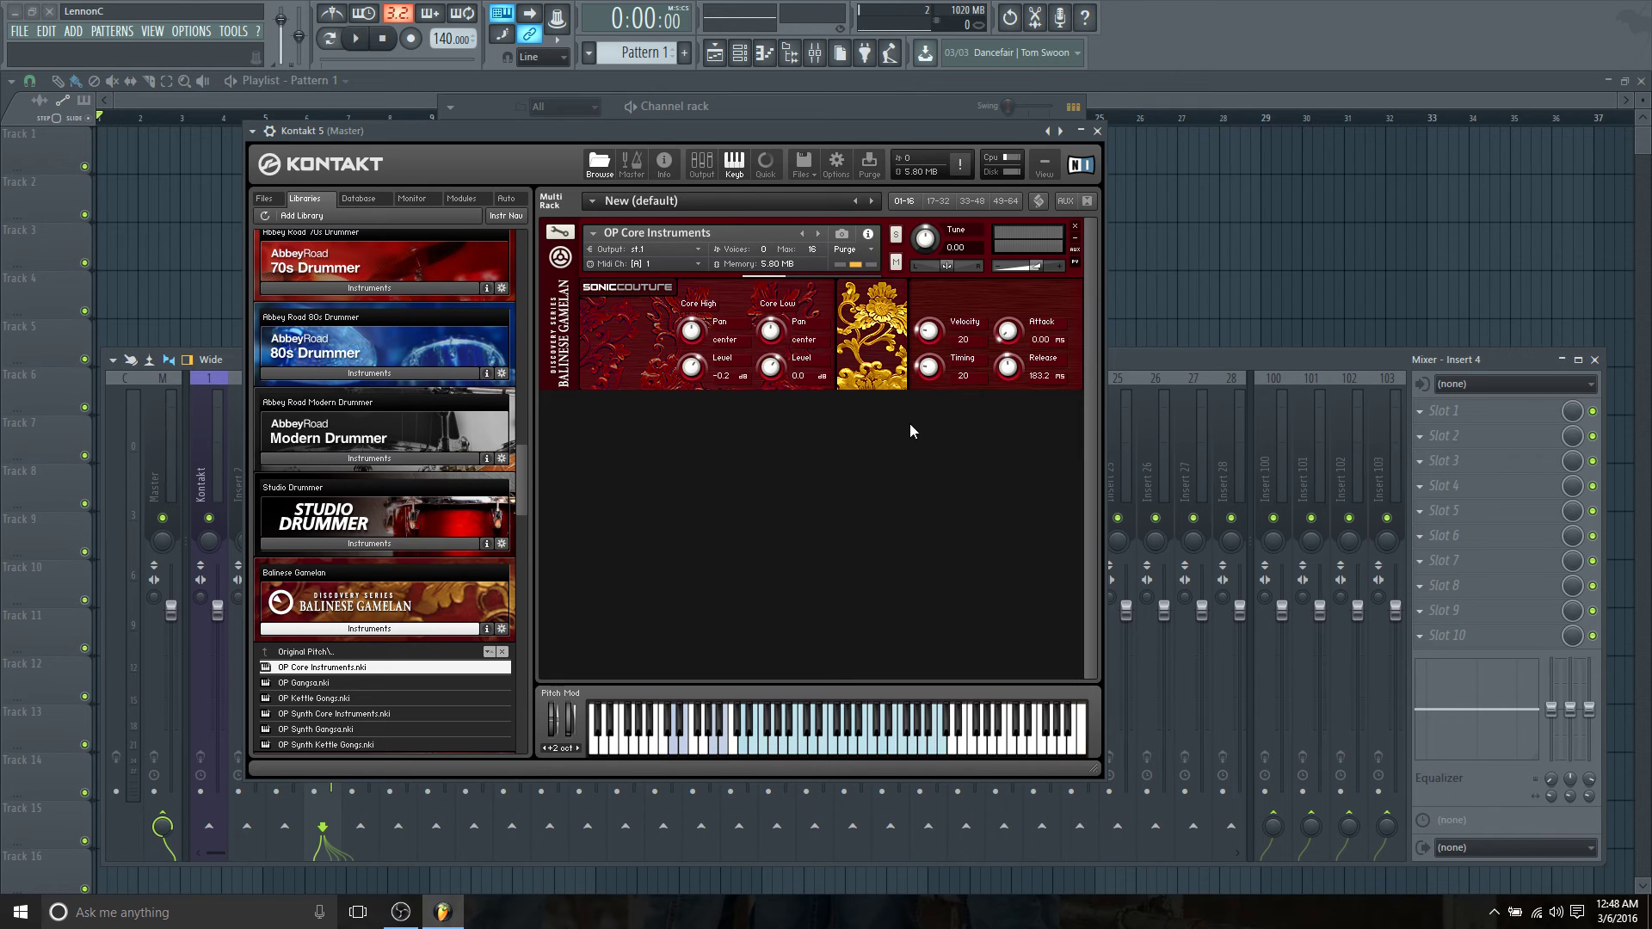
pyautogui.click(783, 747)
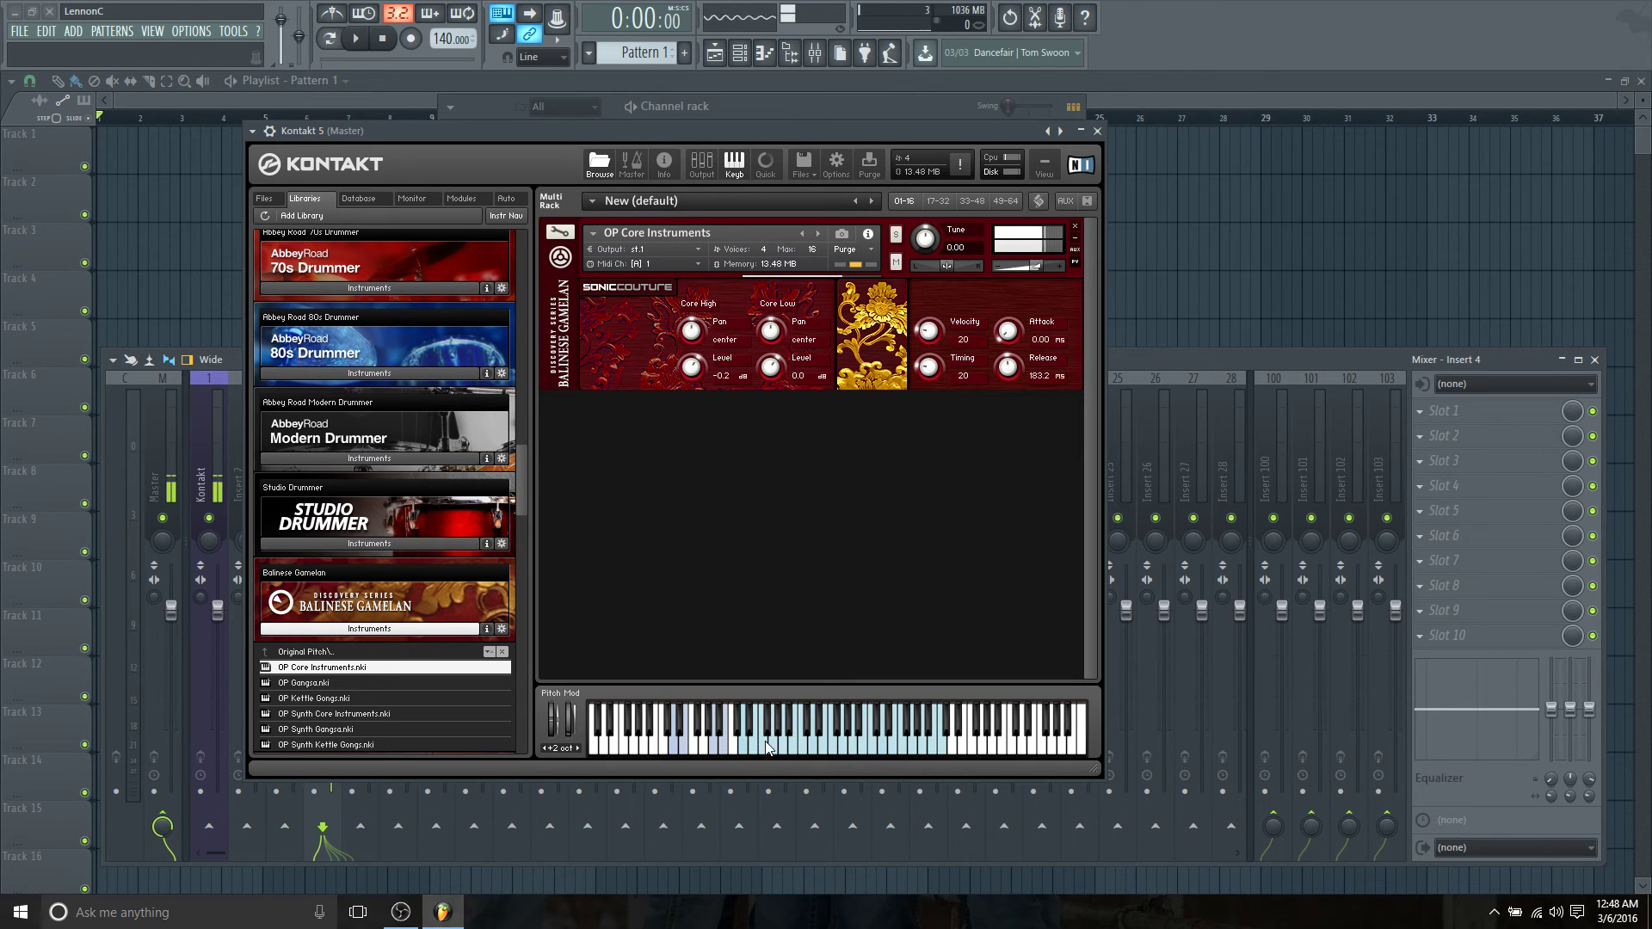
pyautogui.click(857, 747)
pyautogui.click(764, 745)
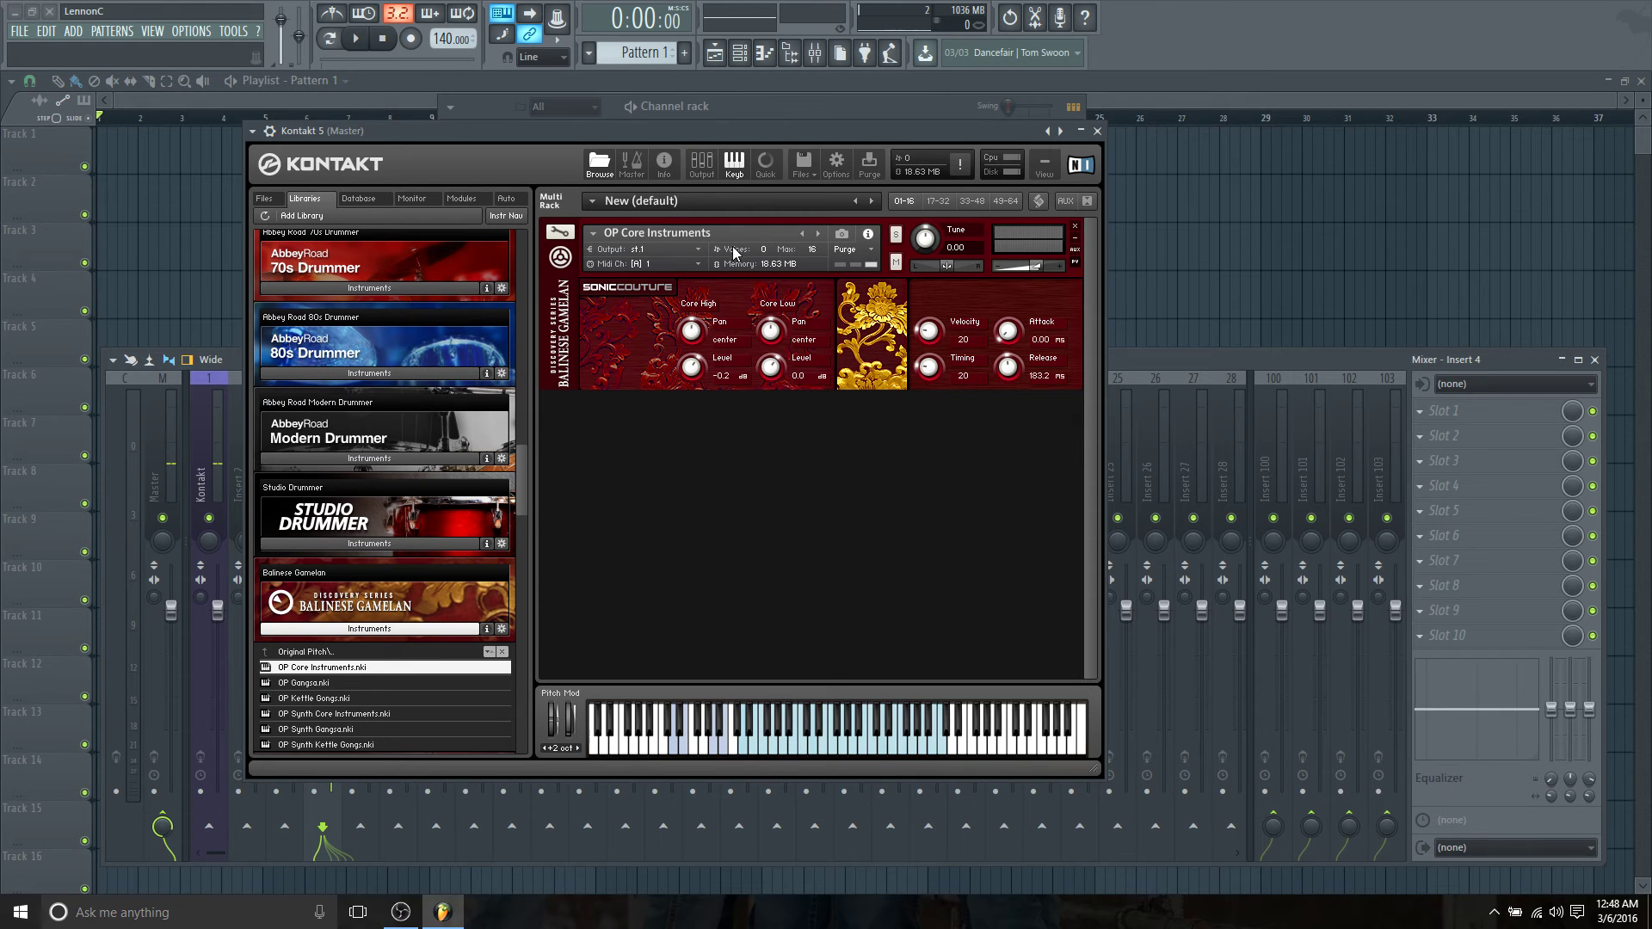
# Step: Move the Kontakt window aside and open Rename, color and icon for the Kontakt 5 channel
pyautogui.moveTo(298, 147); pyautogui.dragTo(366, 154)
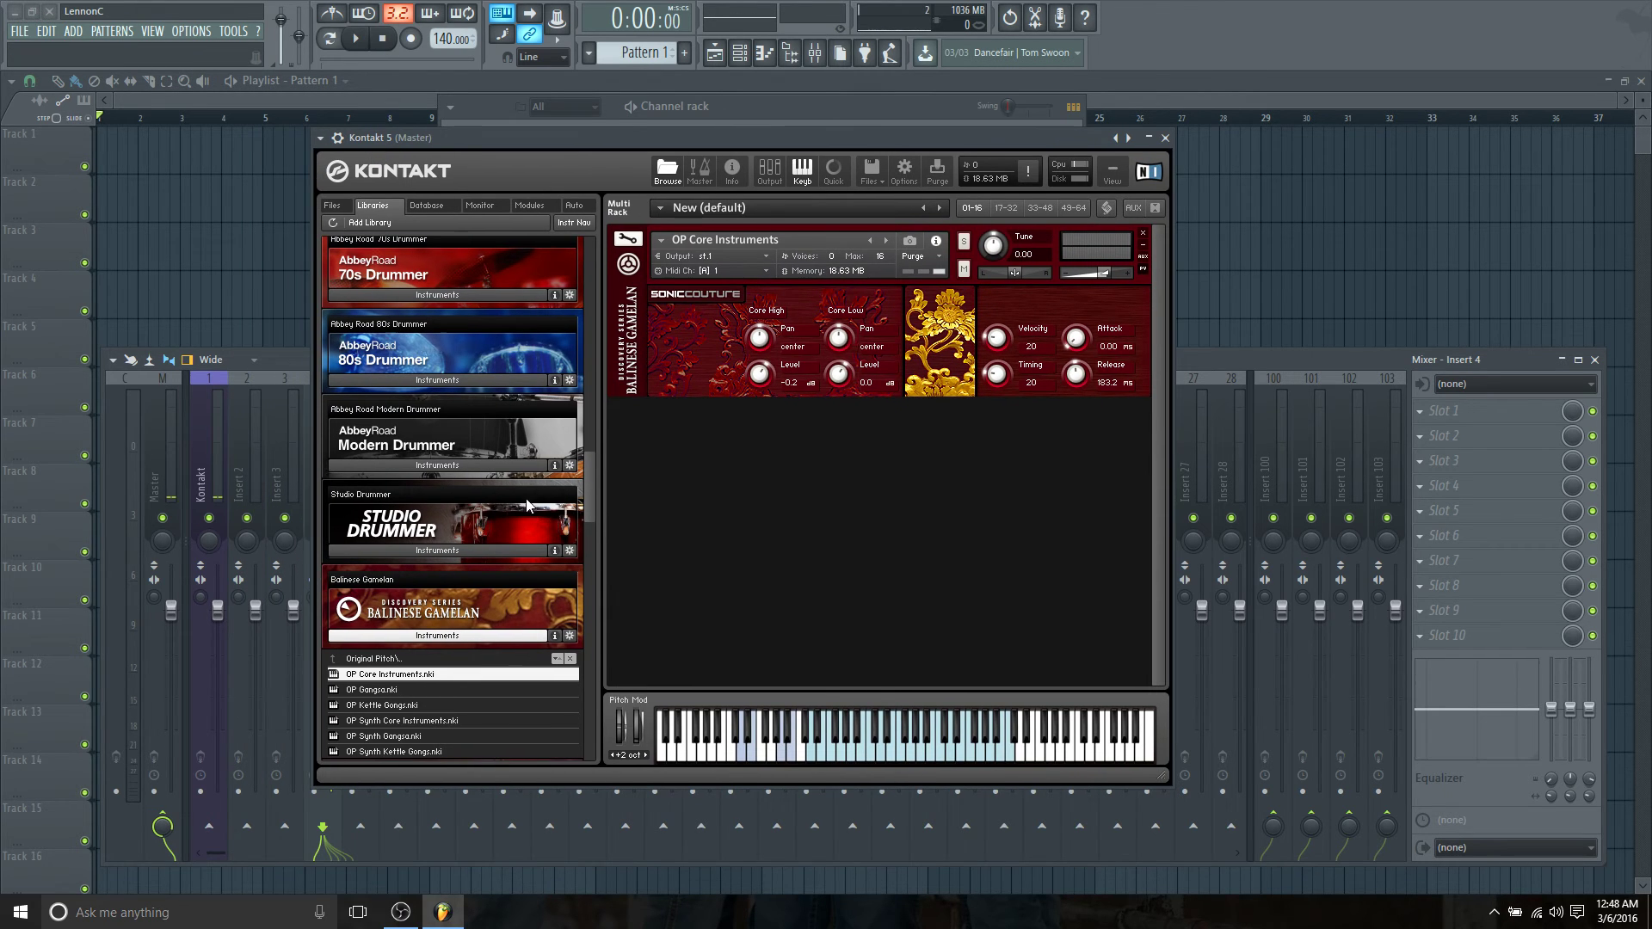
pyautogui.click(392, 635)
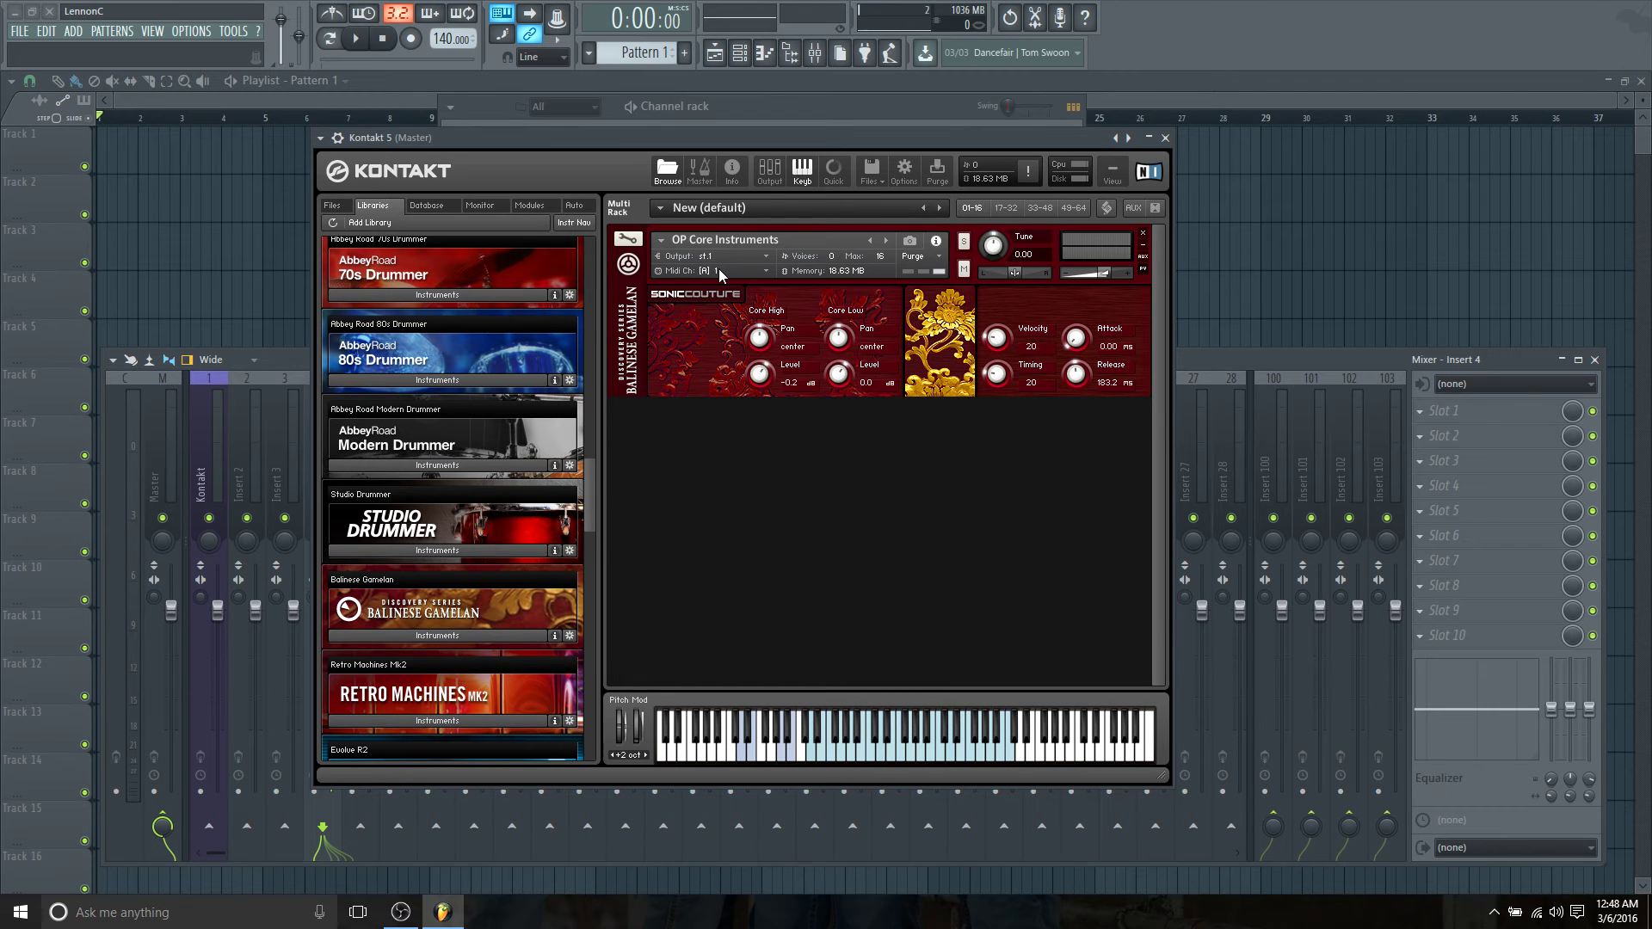
pyautogui.moveTo(685, 136); pyautogui.dragTo(1053, 183)
pyautogui.rightClick(594, 248)
pyautogui.click(630, 288)
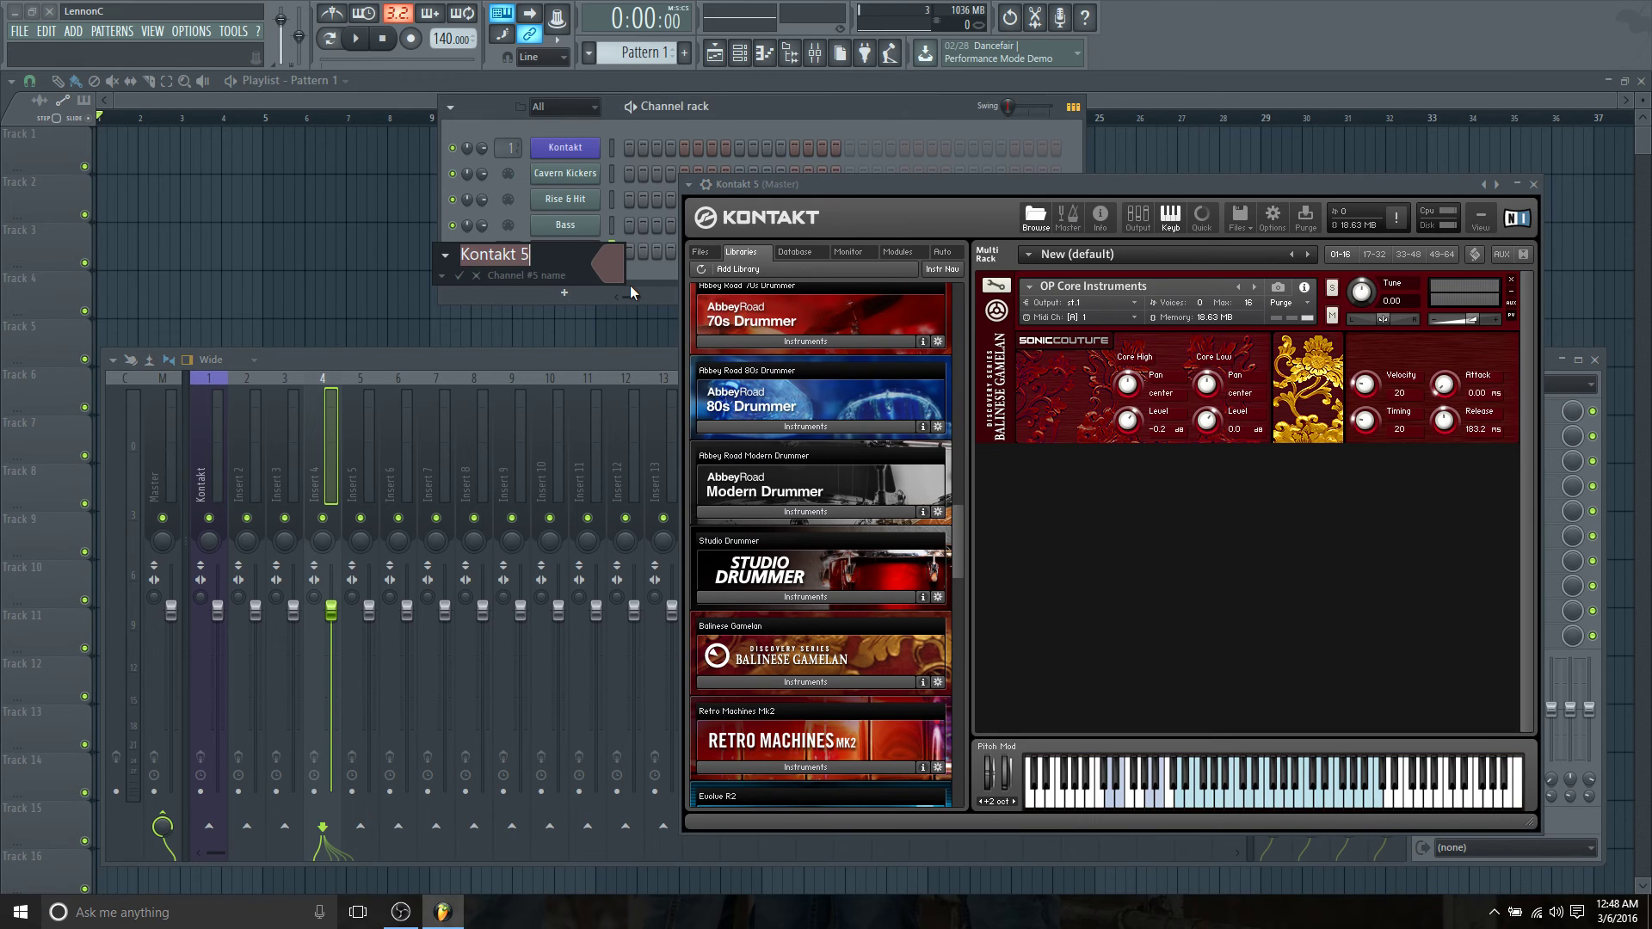
# Step: Name the channel 'Kontakt 2' and colour it red
pyautogui.write('Kontakt 2')
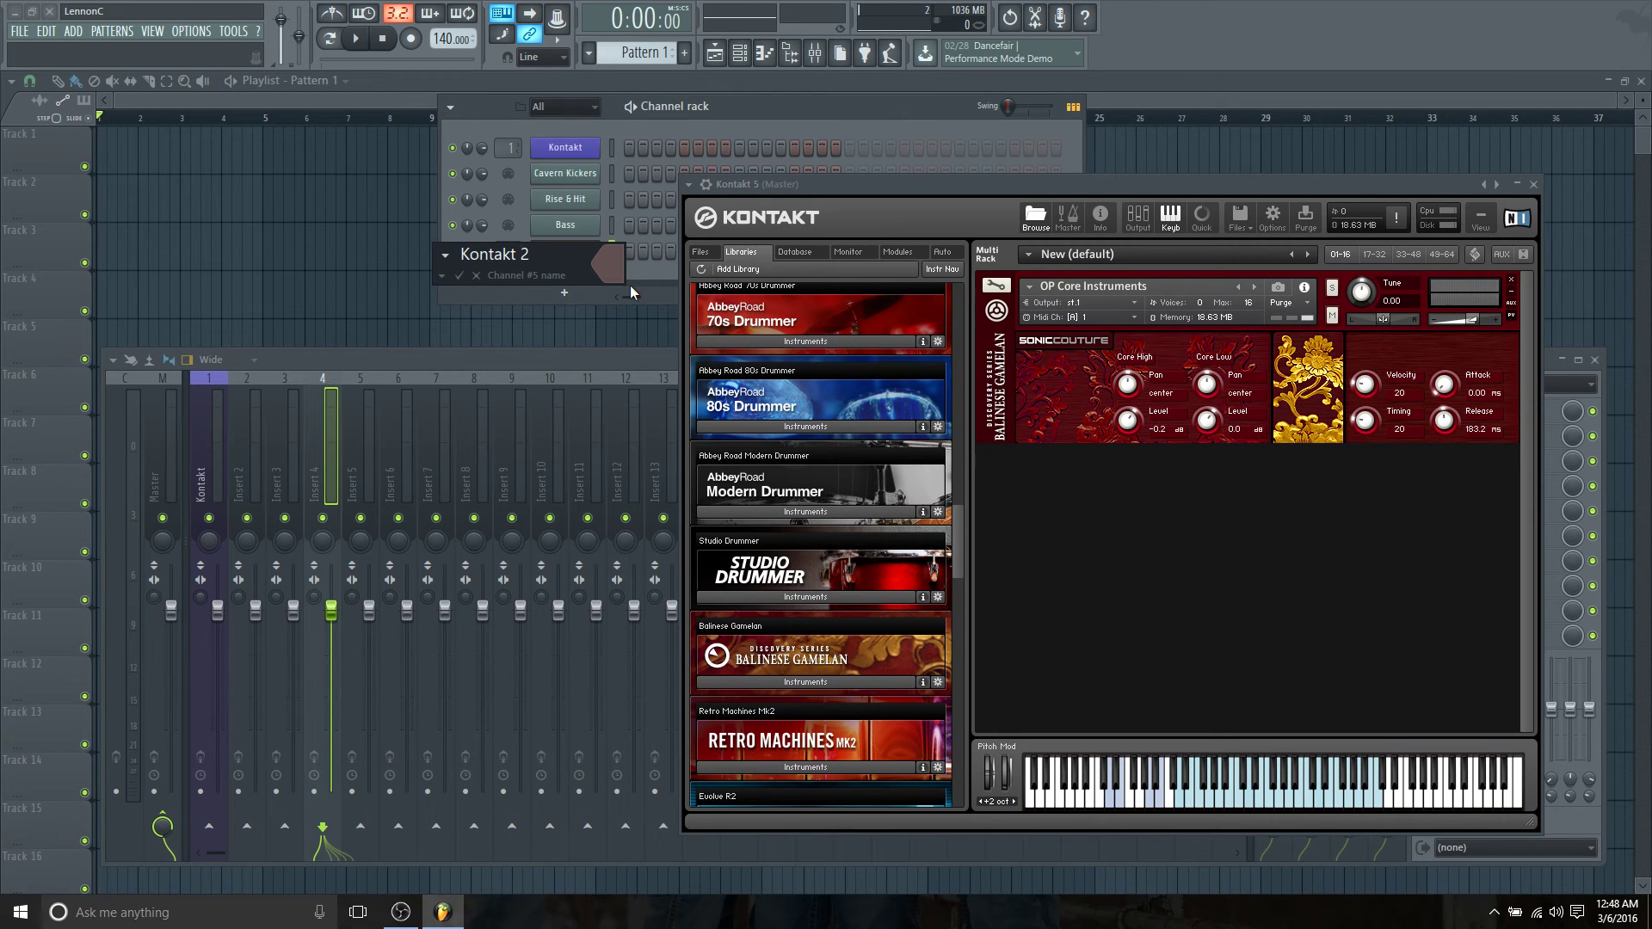
pyautogui.click(603, 265)
pyautogui.click(834, 251)
pyautogui.press('Return')
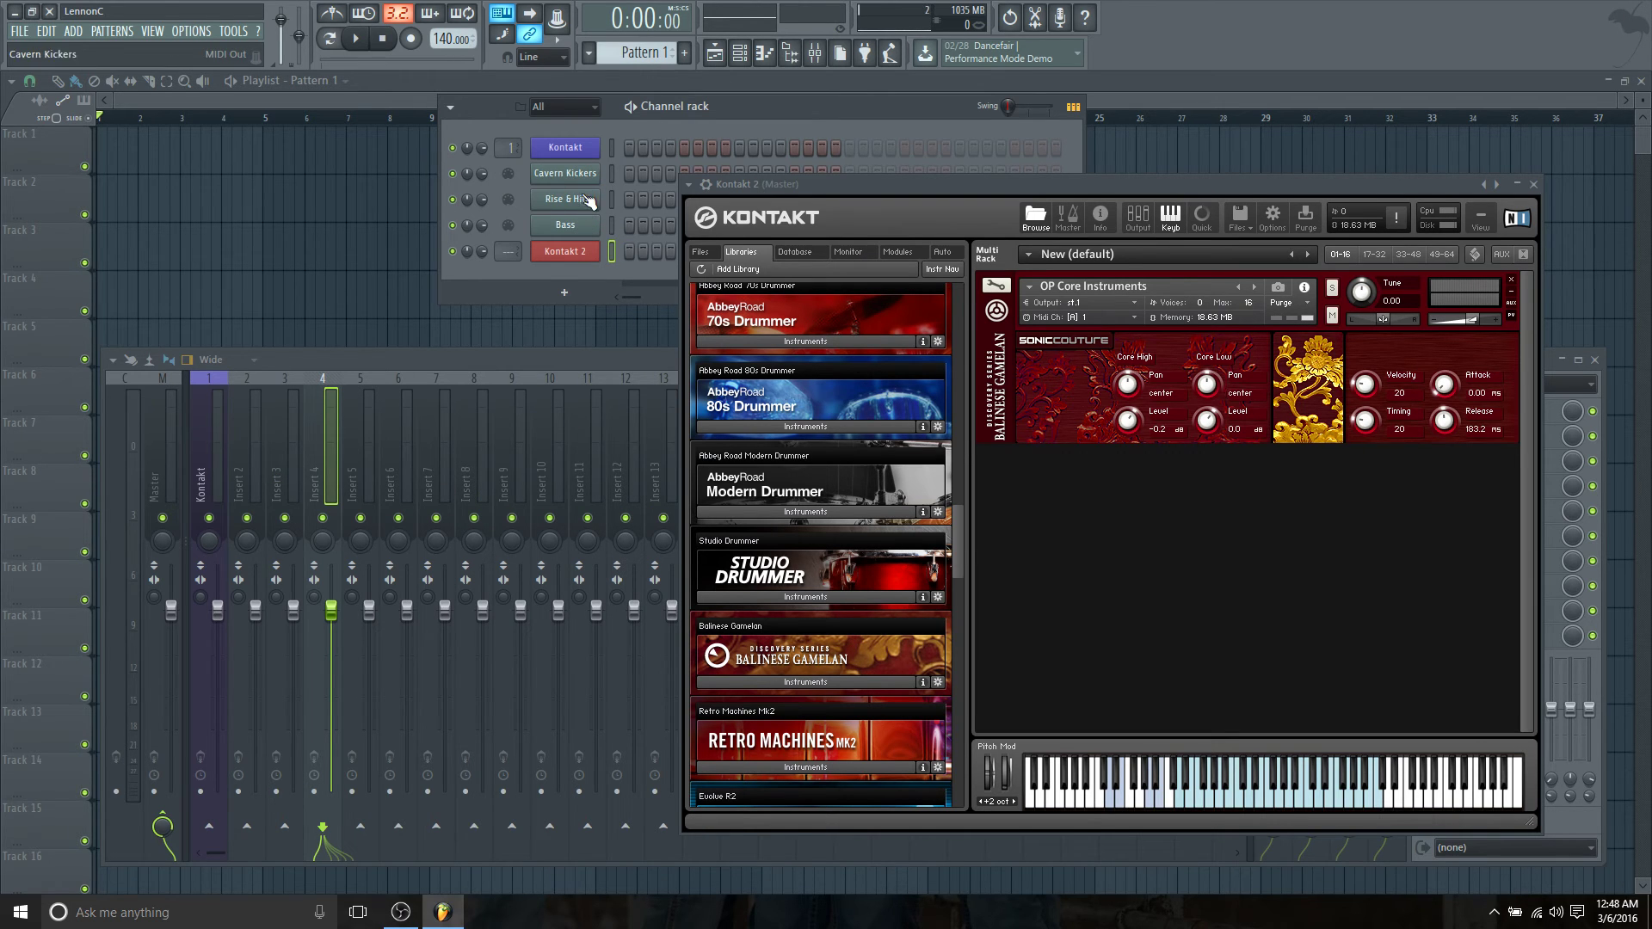
# Step: Link Kontakt 2 to mixer insert 10 with Ctrl+L
pyautogui.click(247, 467)
pyautogui.click(291, 464)
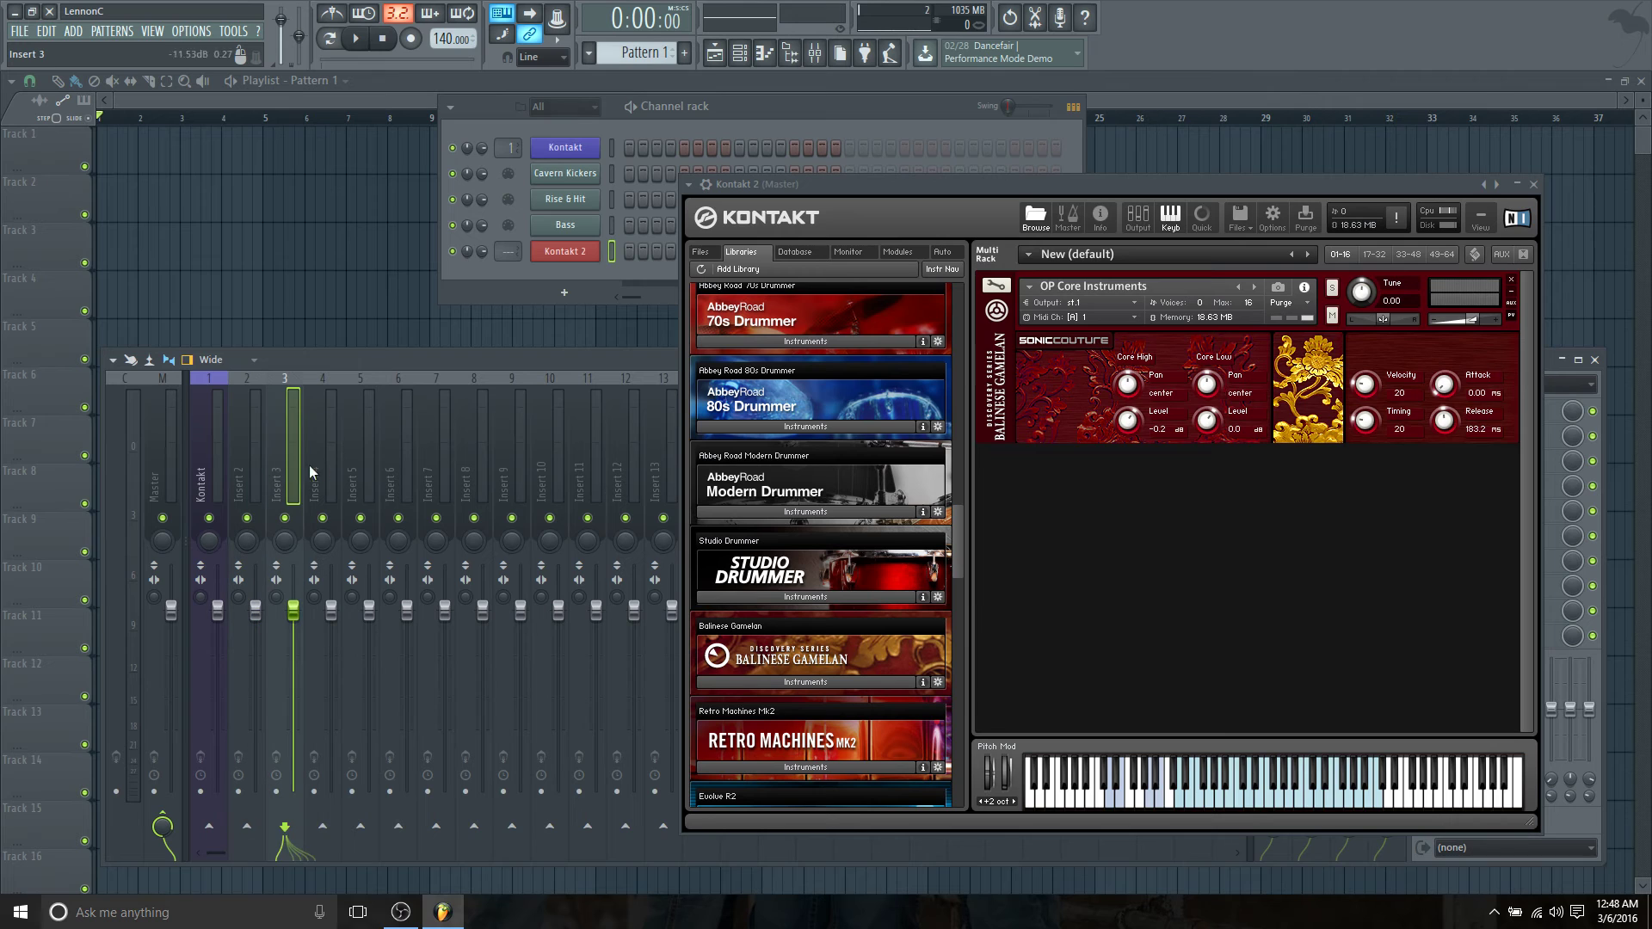
pyautogui.click(327, 465)
pyautogui.click(366, 464)
pyautogui.click(398, 467)
pyautogui.click(446, 471)
pyautogui.click(507, 481)
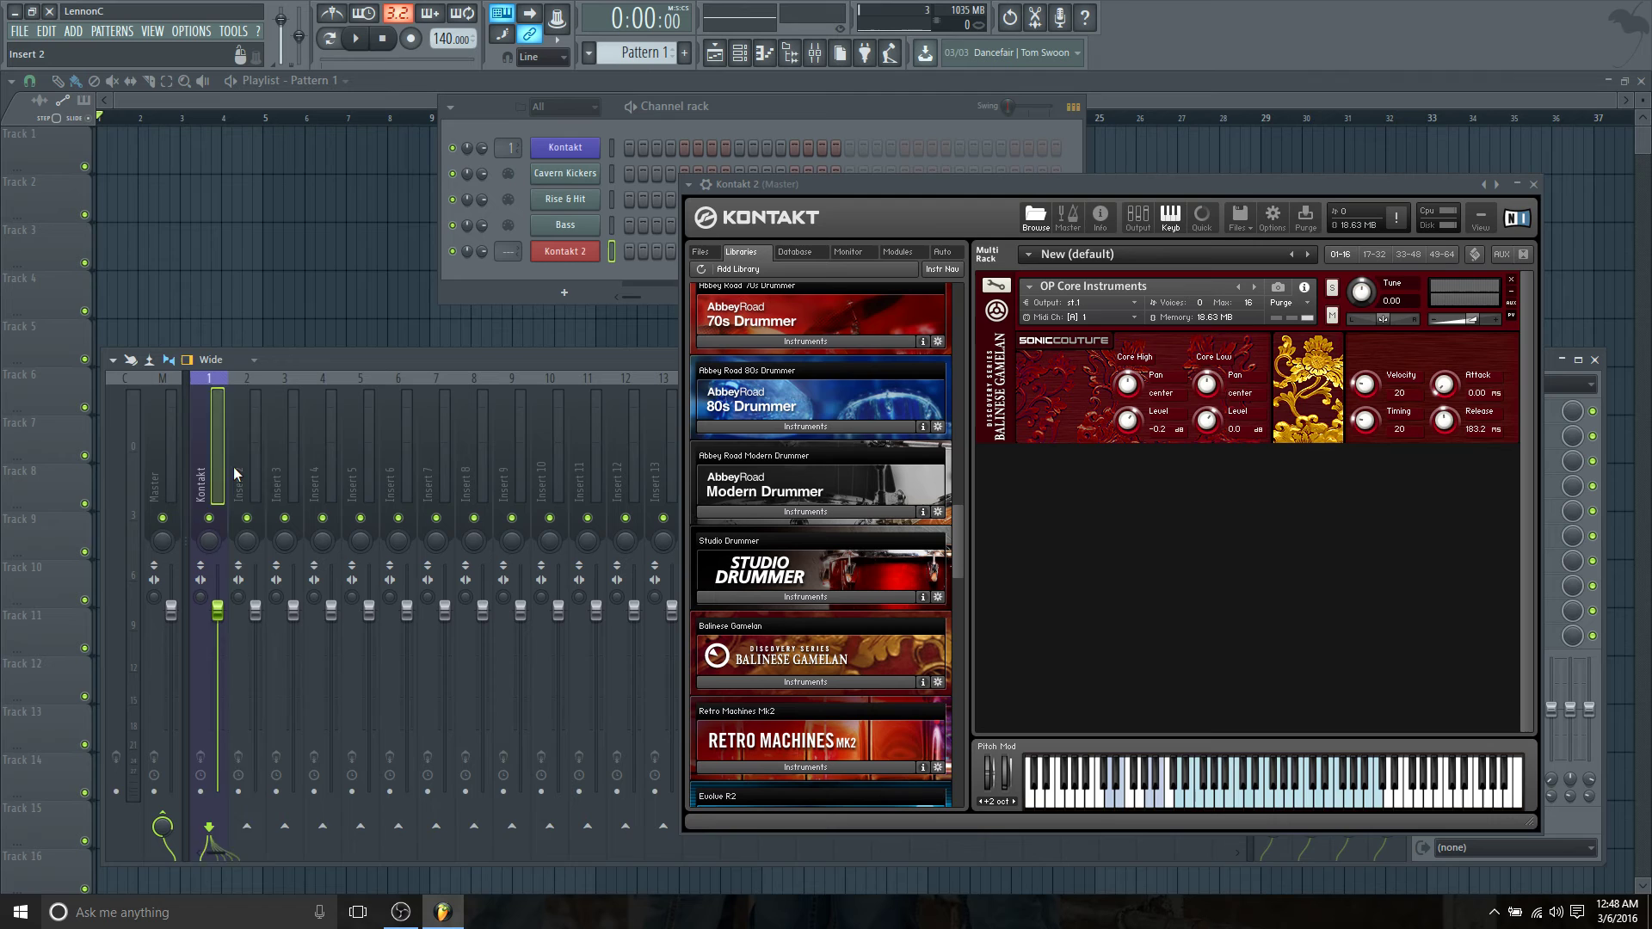
pyautogui.click(311, 482)
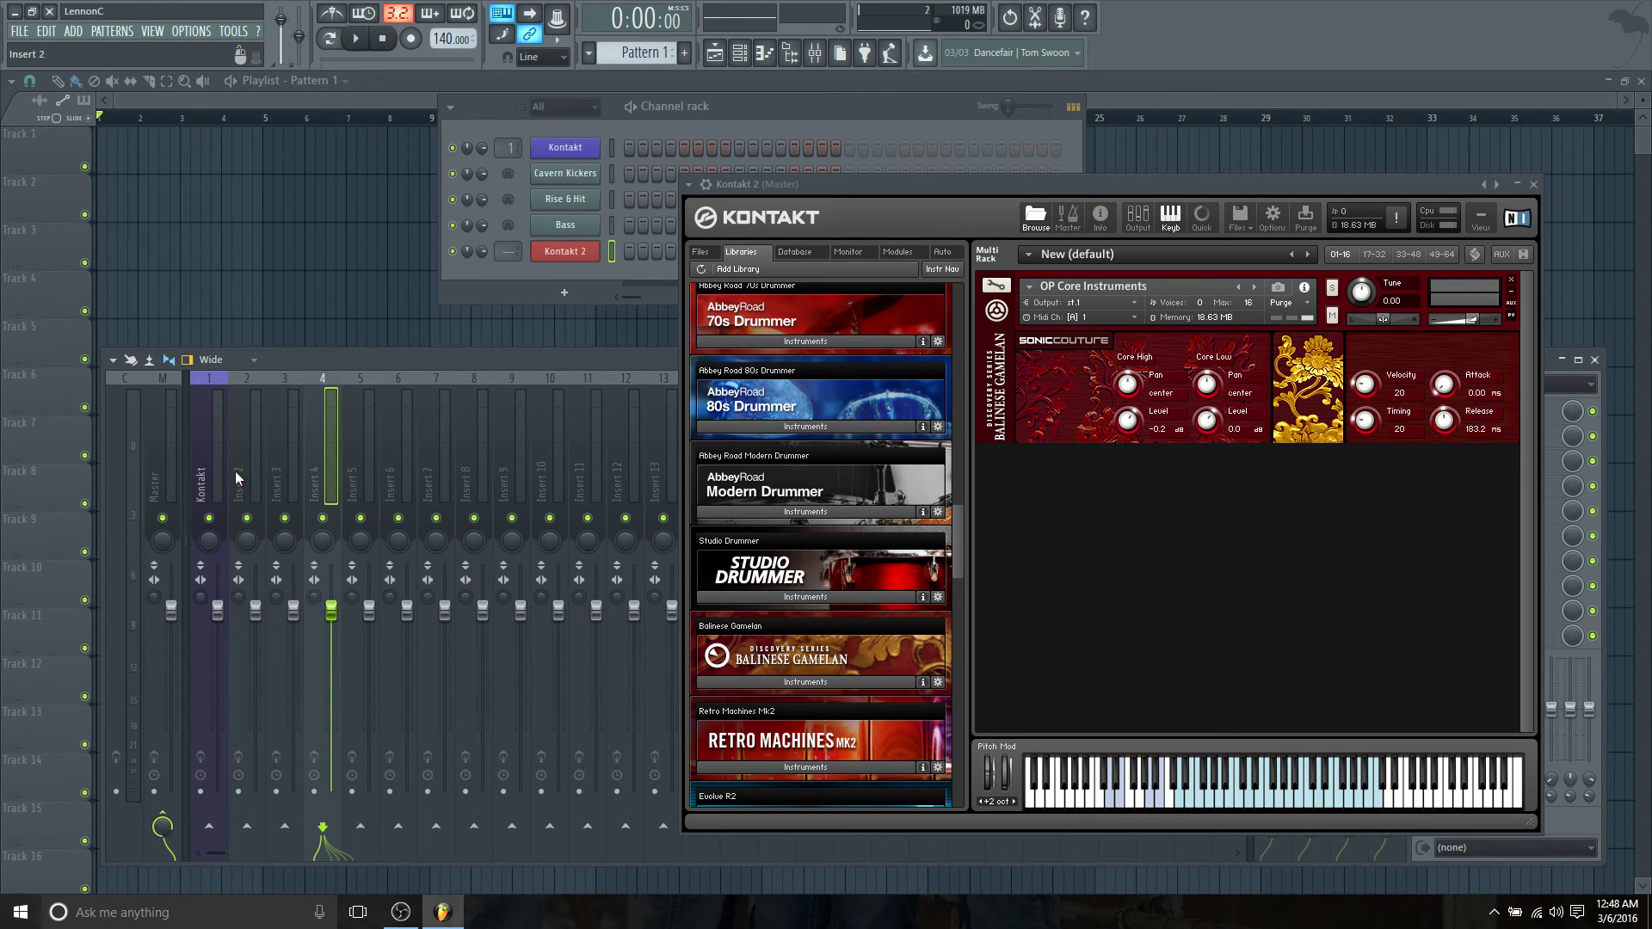
pyautogui.moveTo(235, 472); pyautogui.dragTo(497, 470)
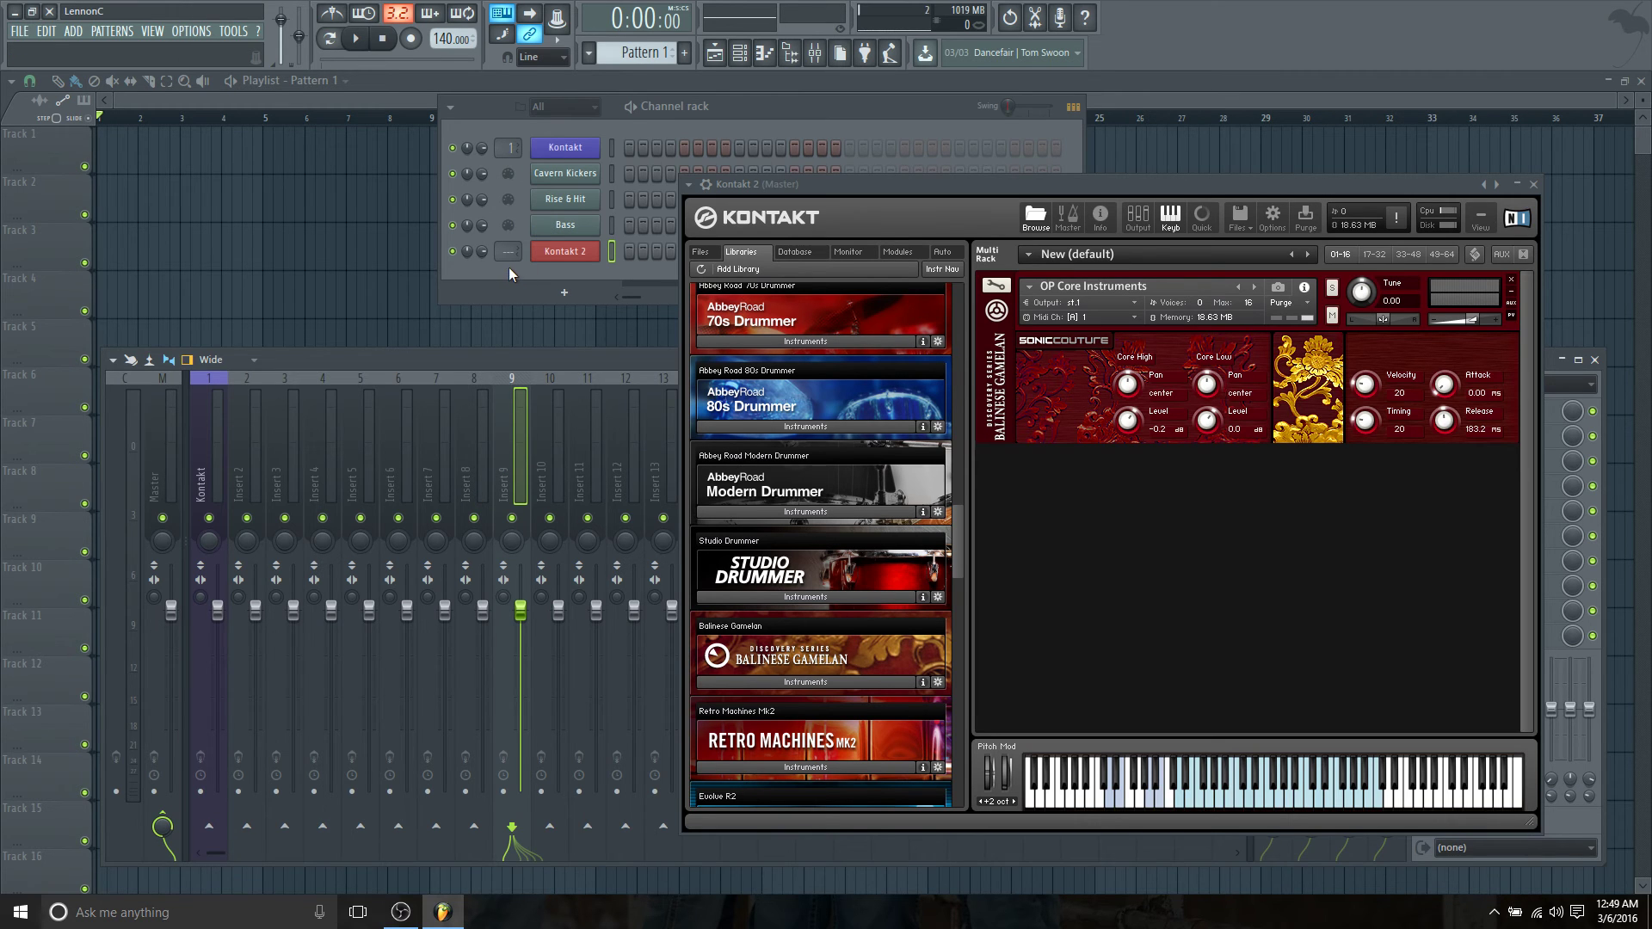
pyautogui.click(551, 462)
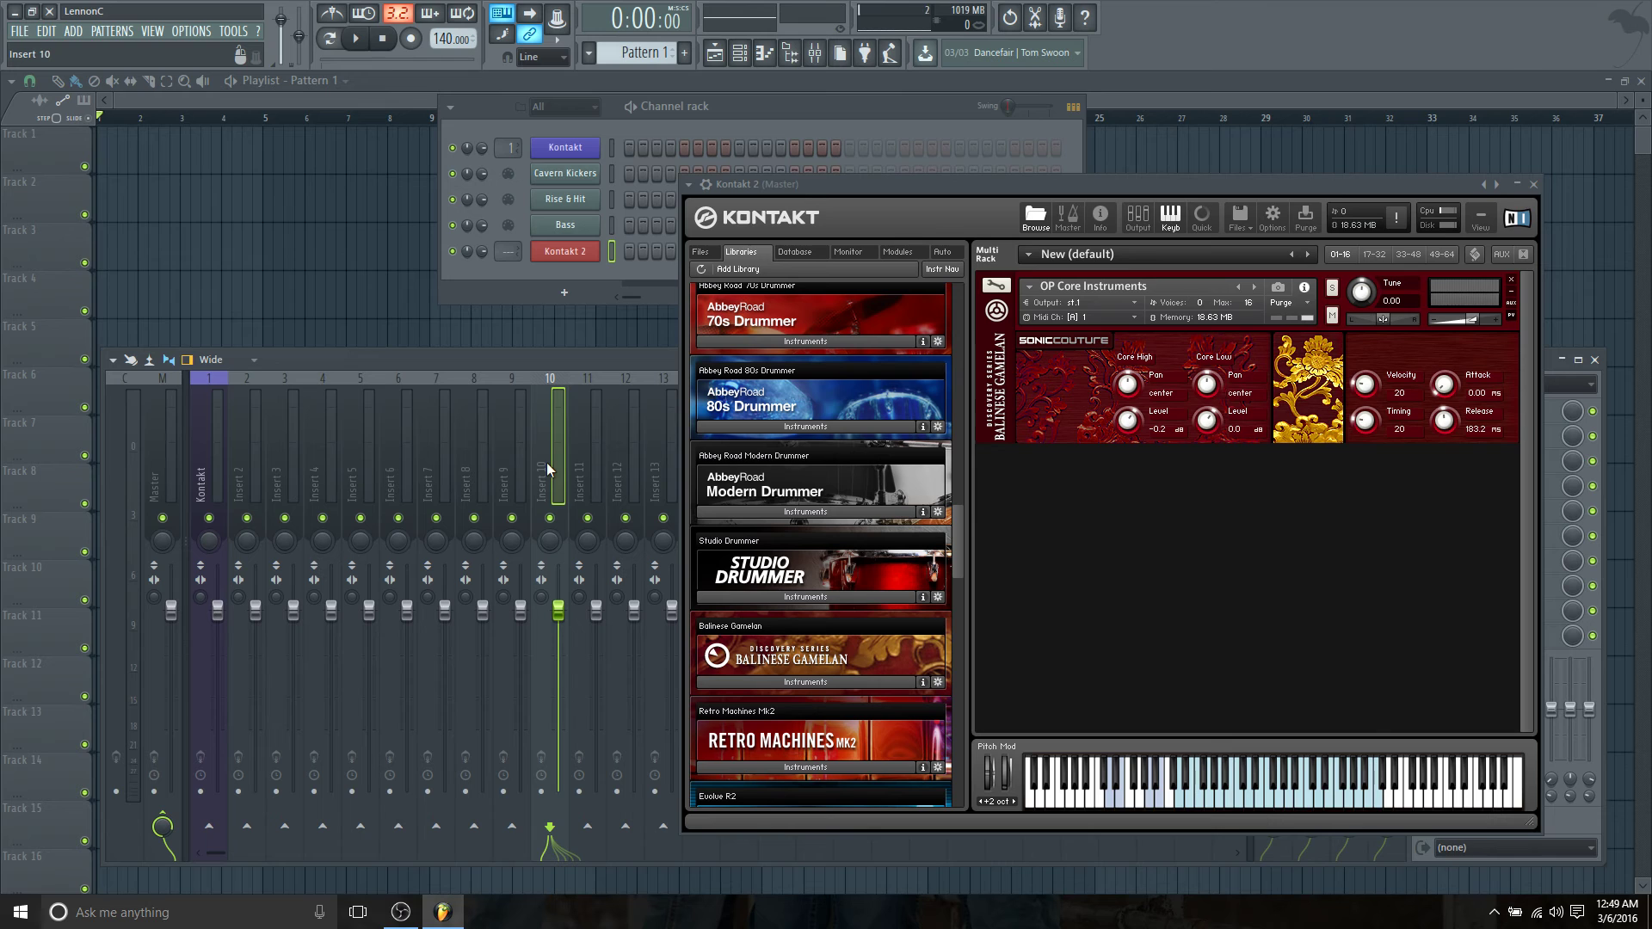
pyautogui.hotkey('ctrl', 'l')
# Step: Load Evolve's Dumpster 02 into the Kontakt 2 rack and set its output to st.2
pyautogui.scroll(-8, 953, 528)
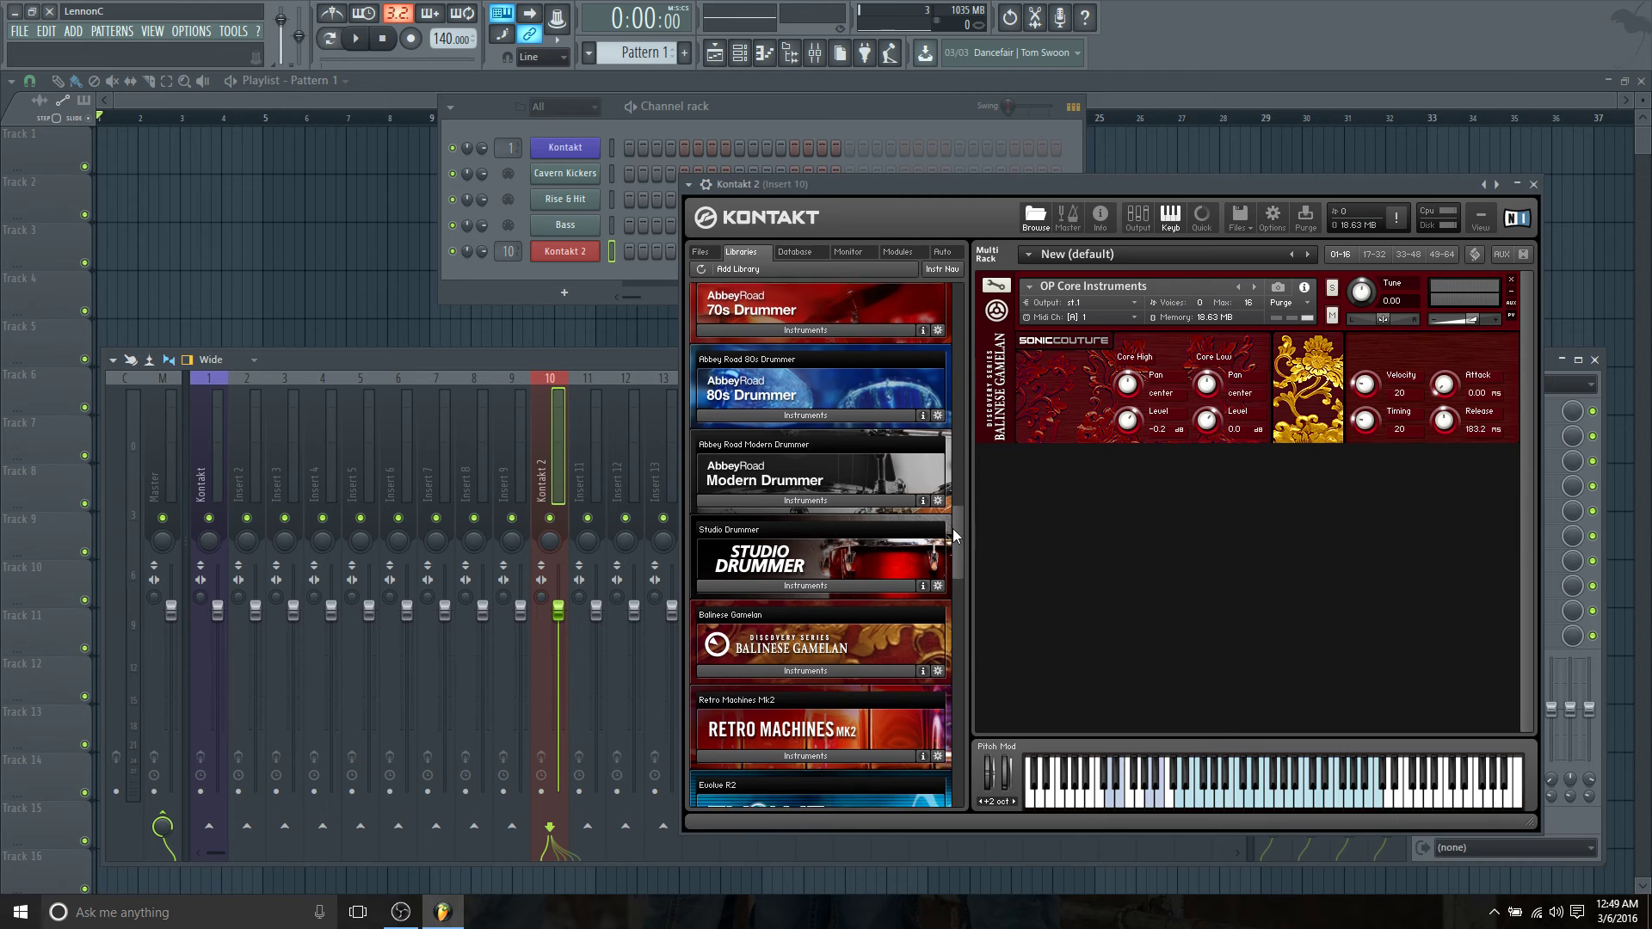
pyautogui.click(742, 452)
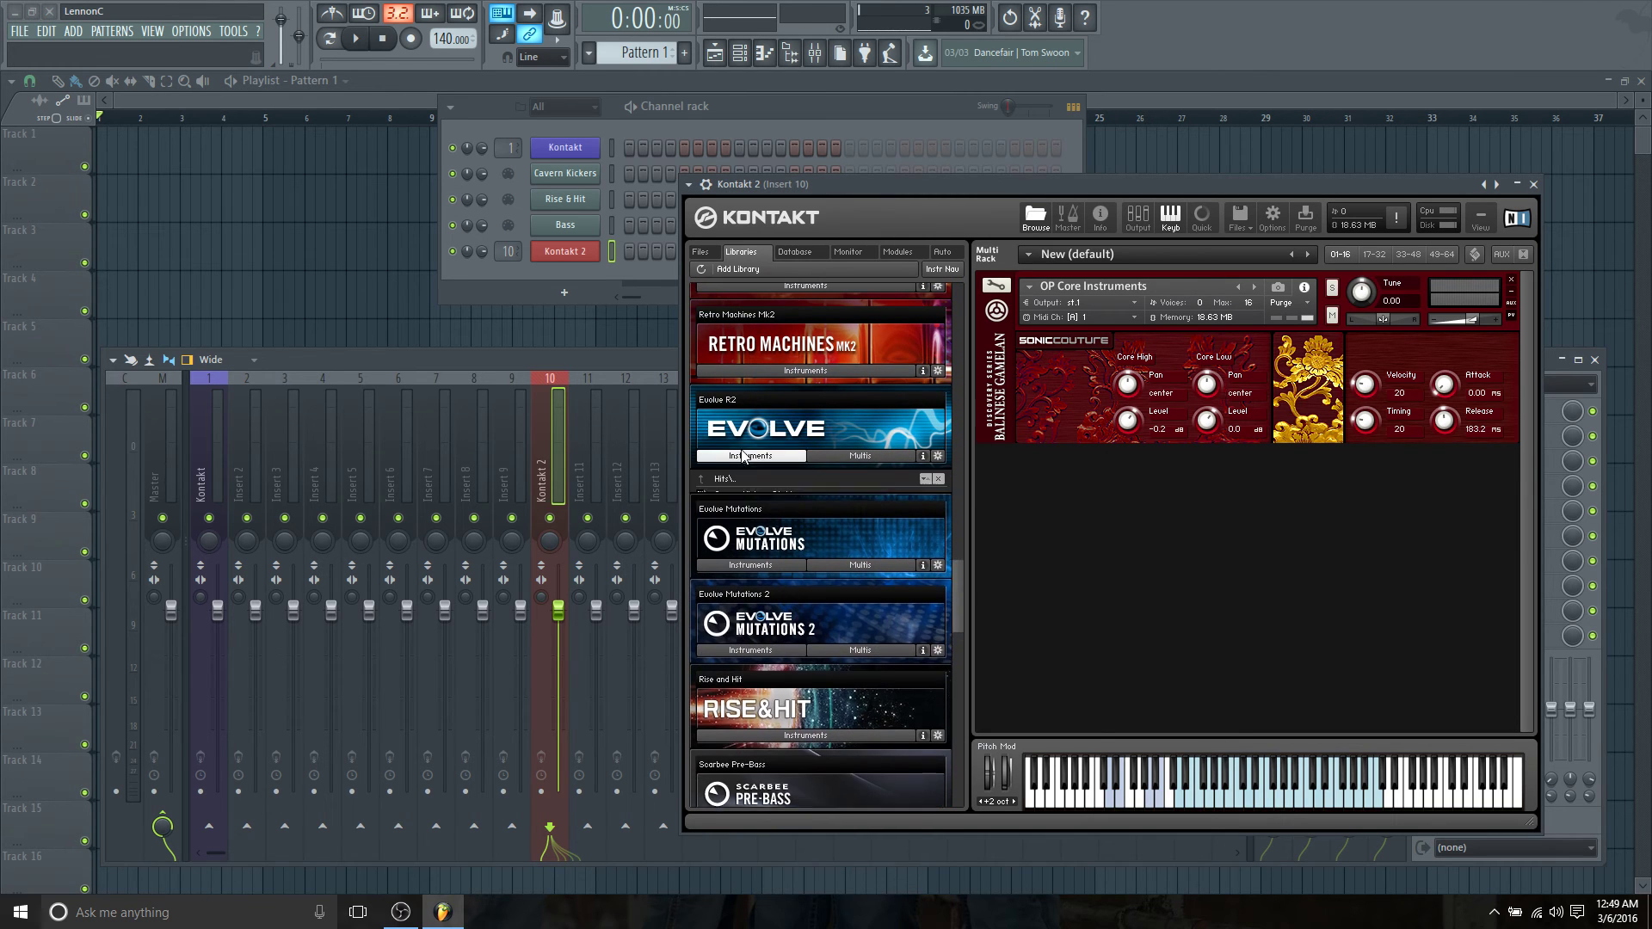
pyautogui.moveTo(747, 603); pyautogui.dragTo(1378, 559)
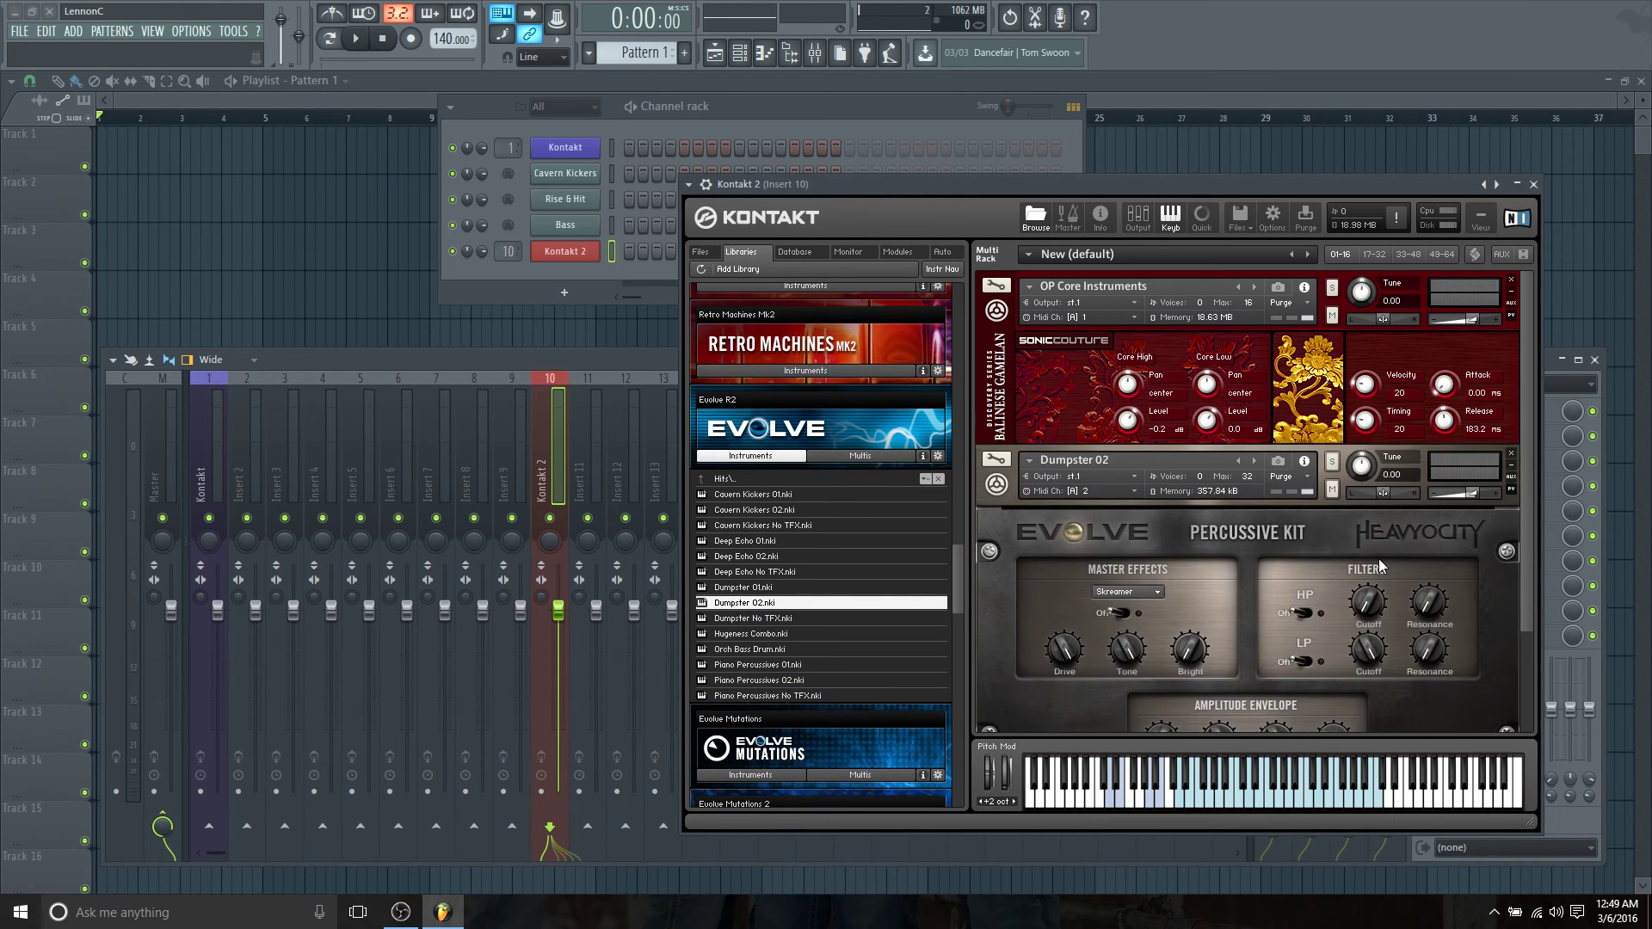
pyautogui.click(1085, 478)
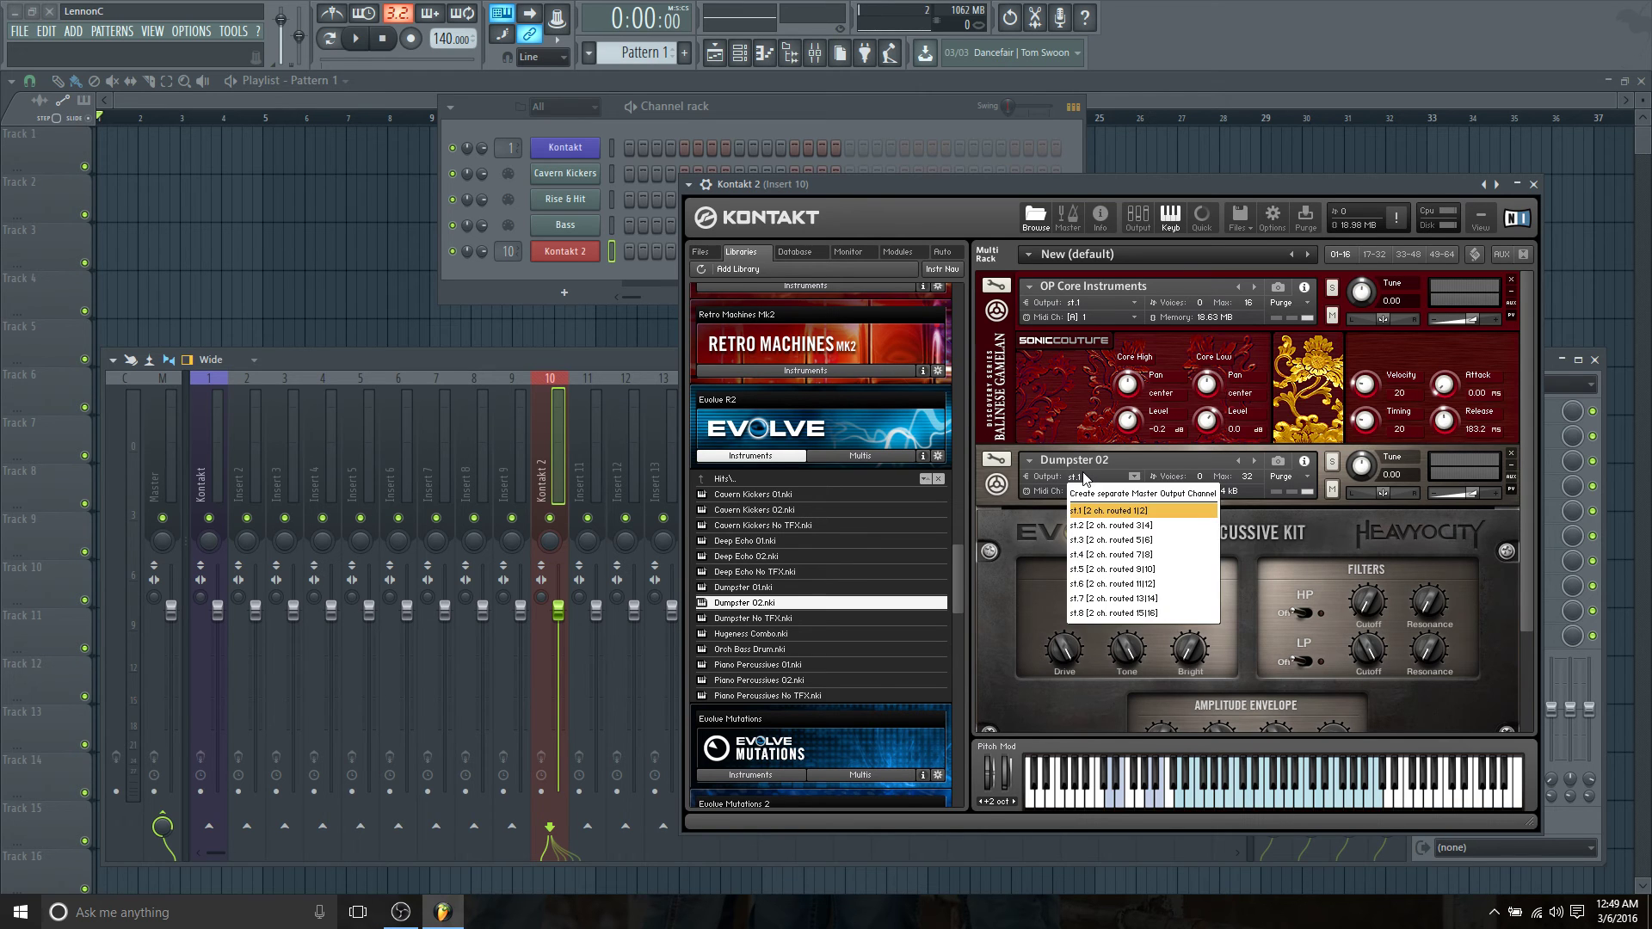
pyautogui.click(1089, 526)
pyautogui.click(1511, 488)
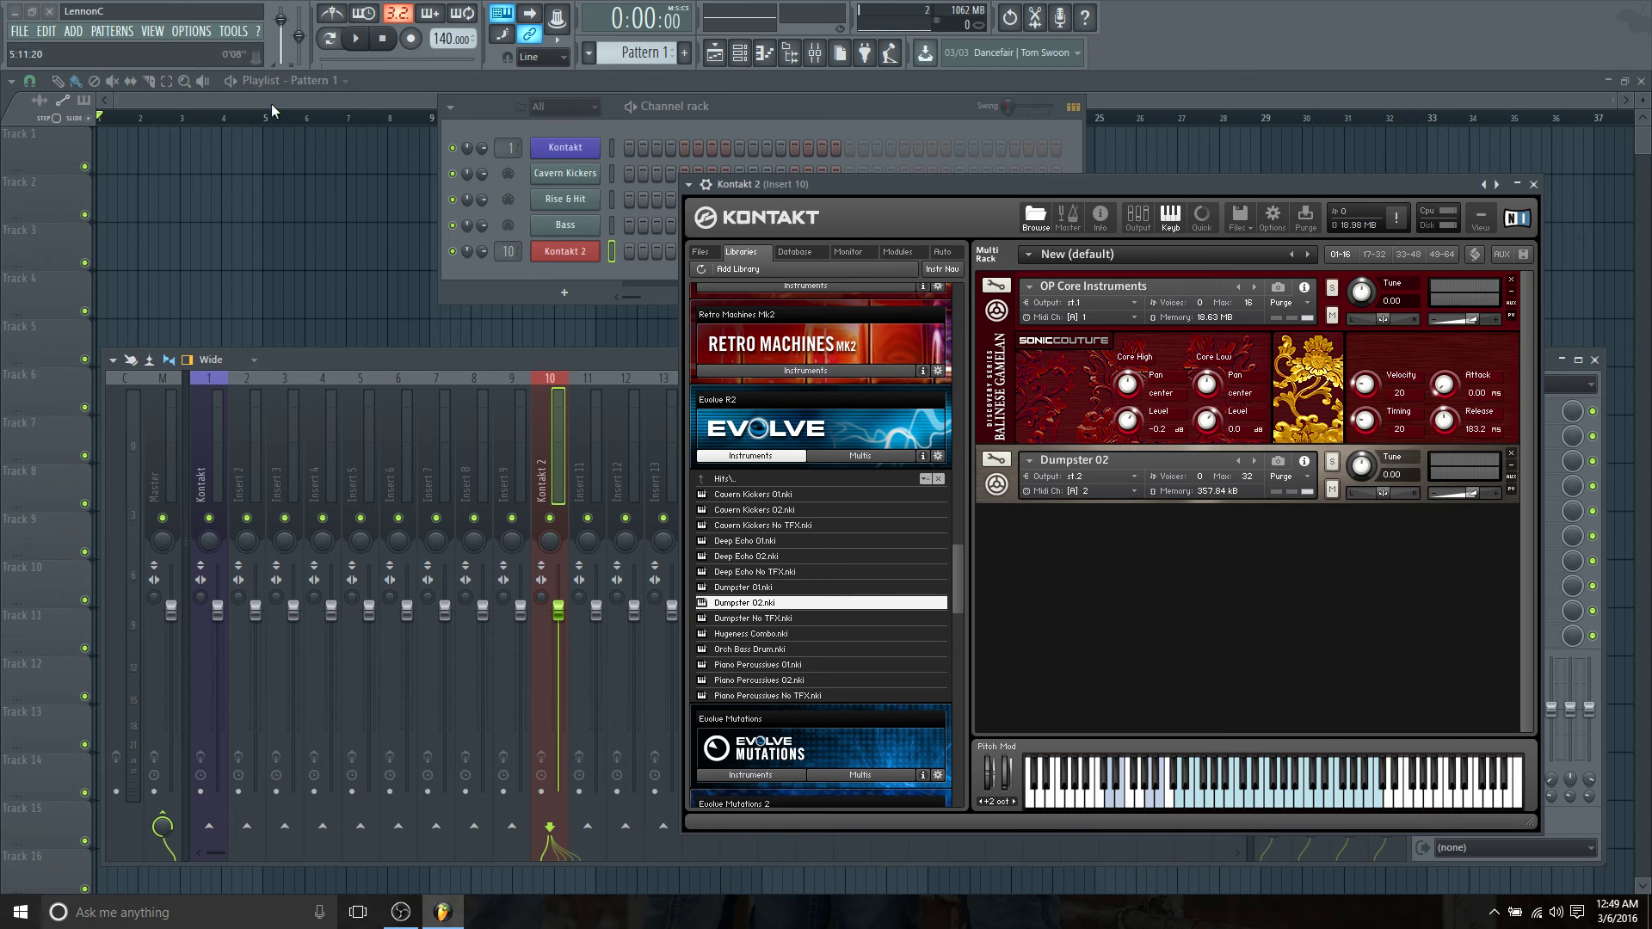
pyautogui.click(73, 31)
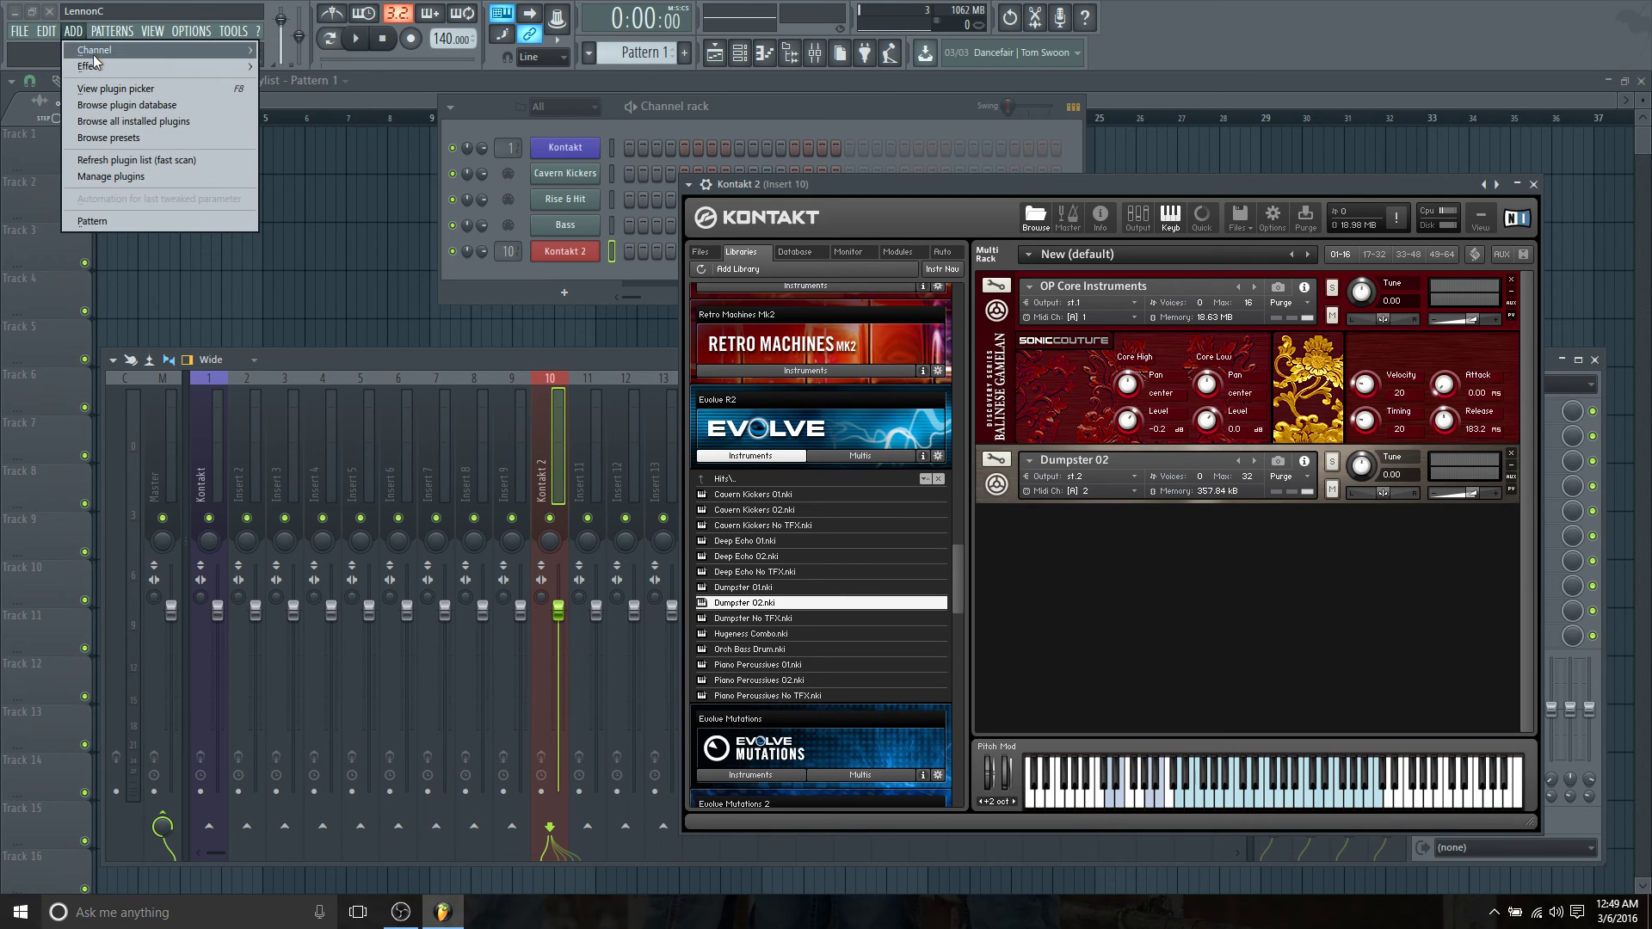
# Step: Add a MIDI Out channel to the rack and bring up its port settings
pyautogui.moveTo(101, 50)
pyautogui.click(294, 454)
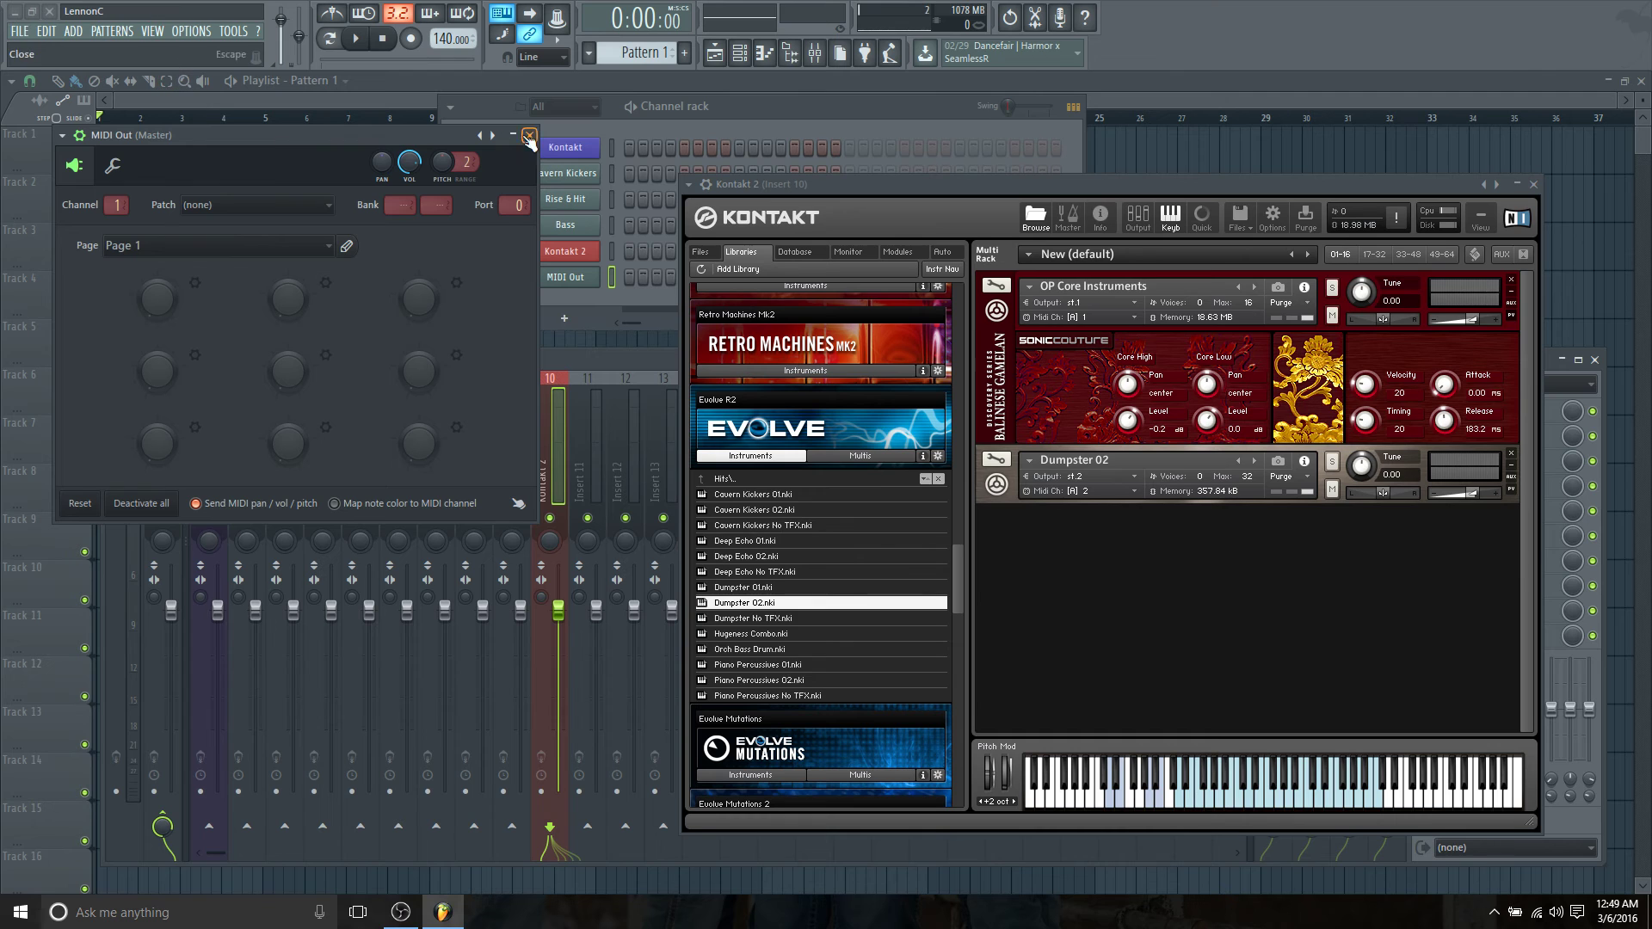
pyautogui.moveTo(483, 184); pyautogui.dragTo(543, 199)
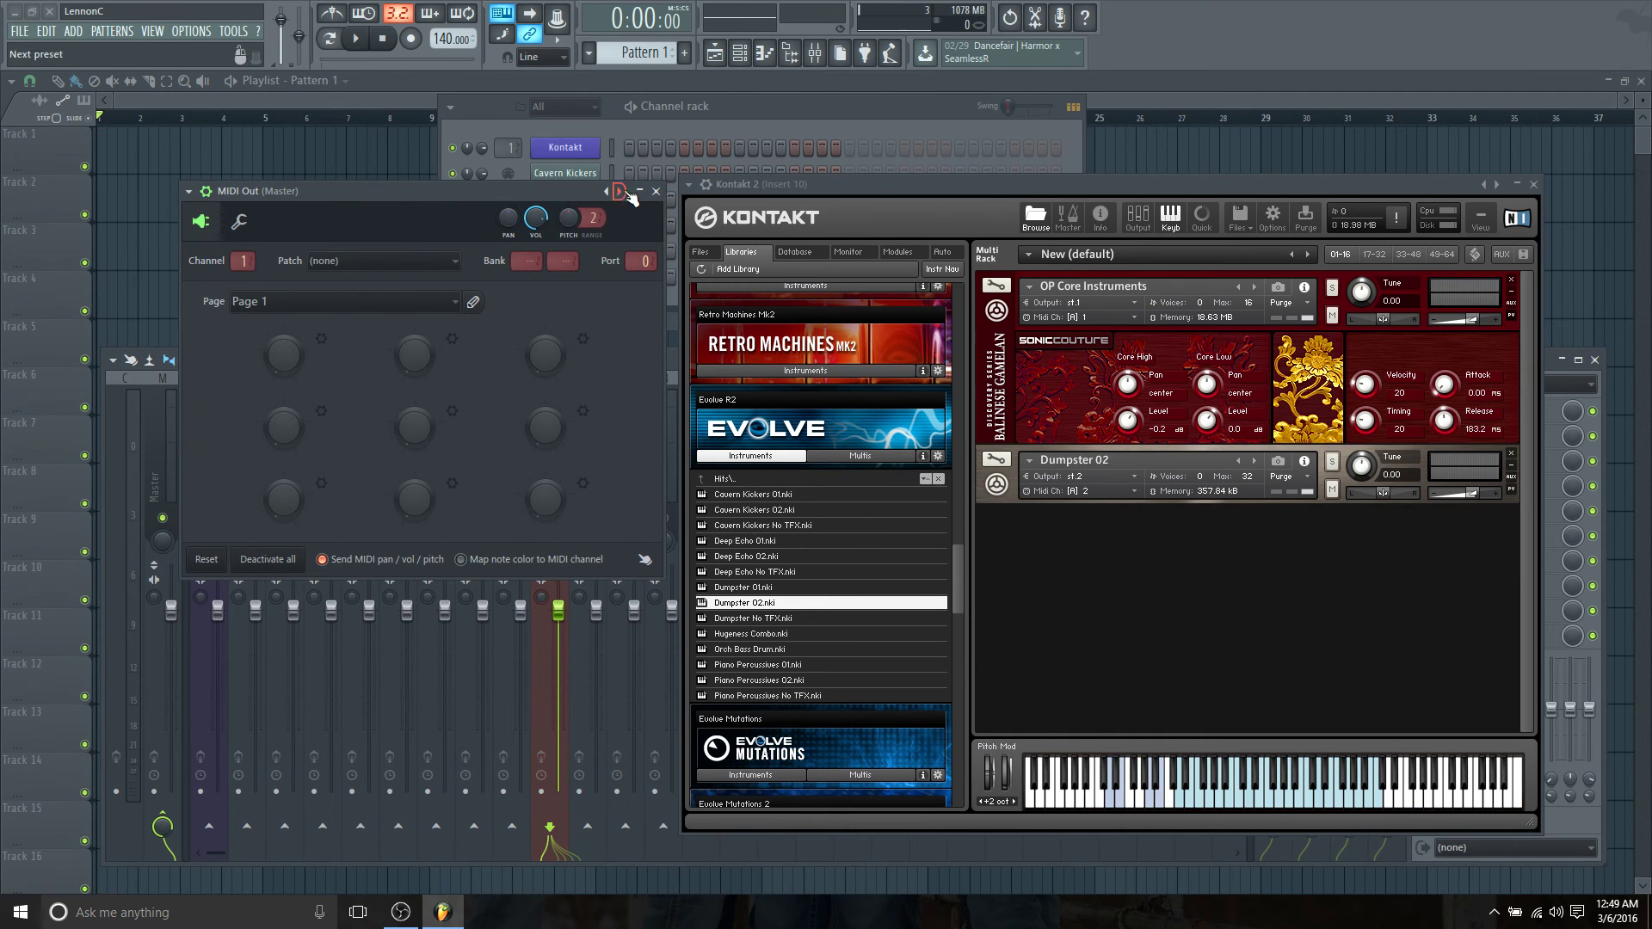
pyautogui.click(657, 191)
pyautogui.rightClick(594, 275)
pyautogui.click(637, 427)
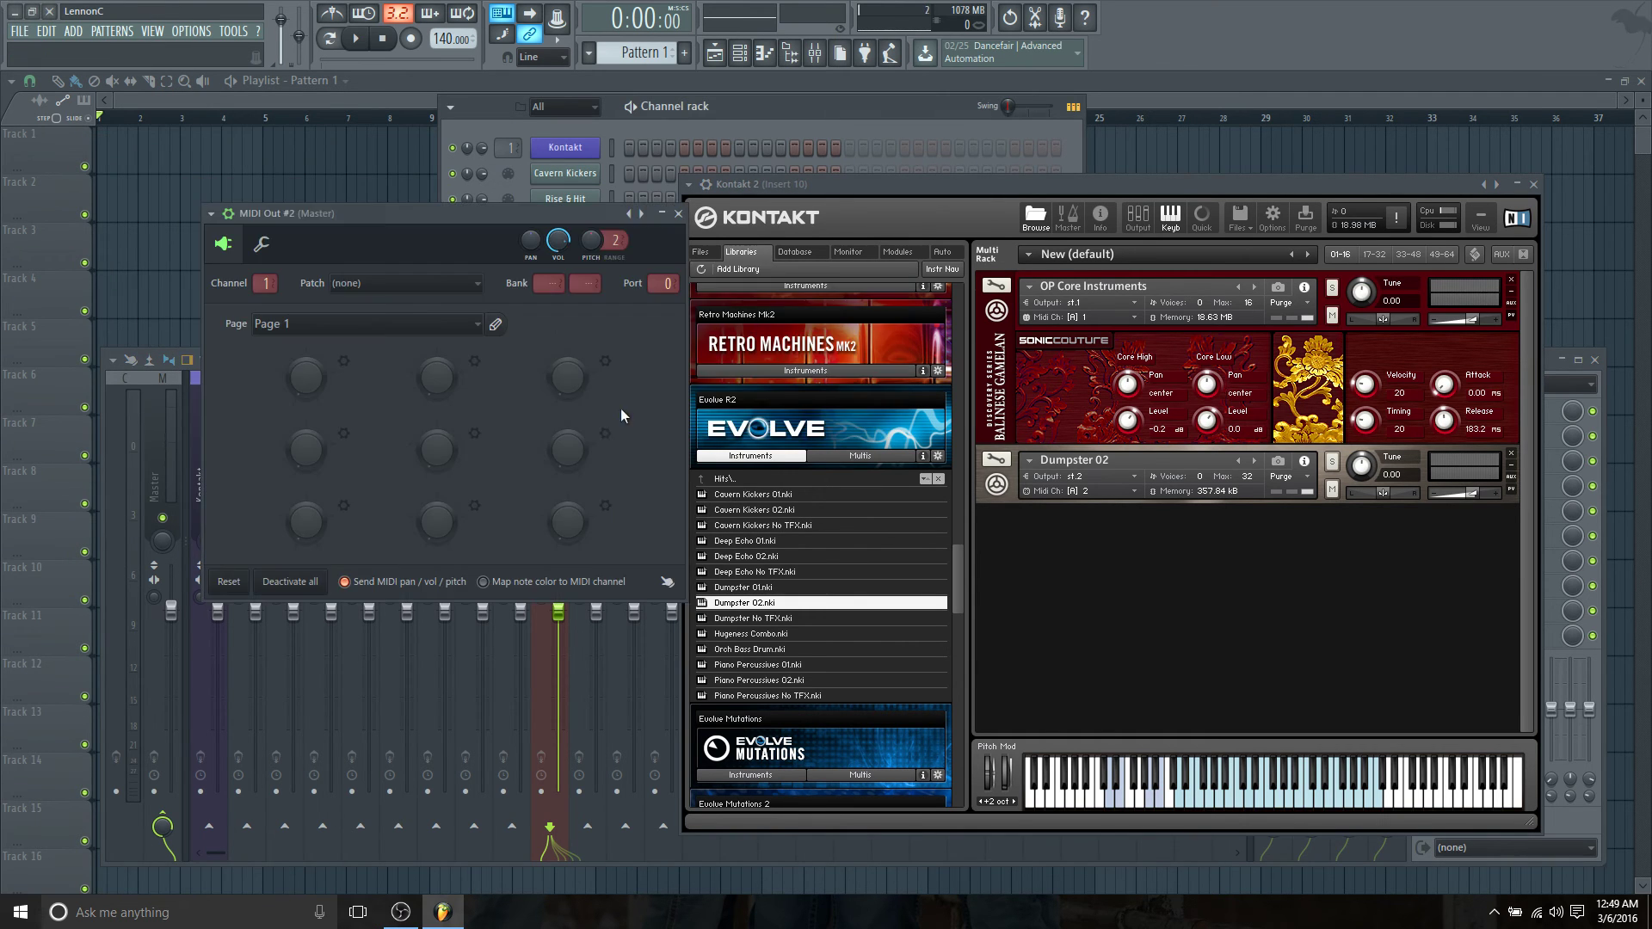
pyautogui.click(673, 208)
pyautogui.click(566, 277)
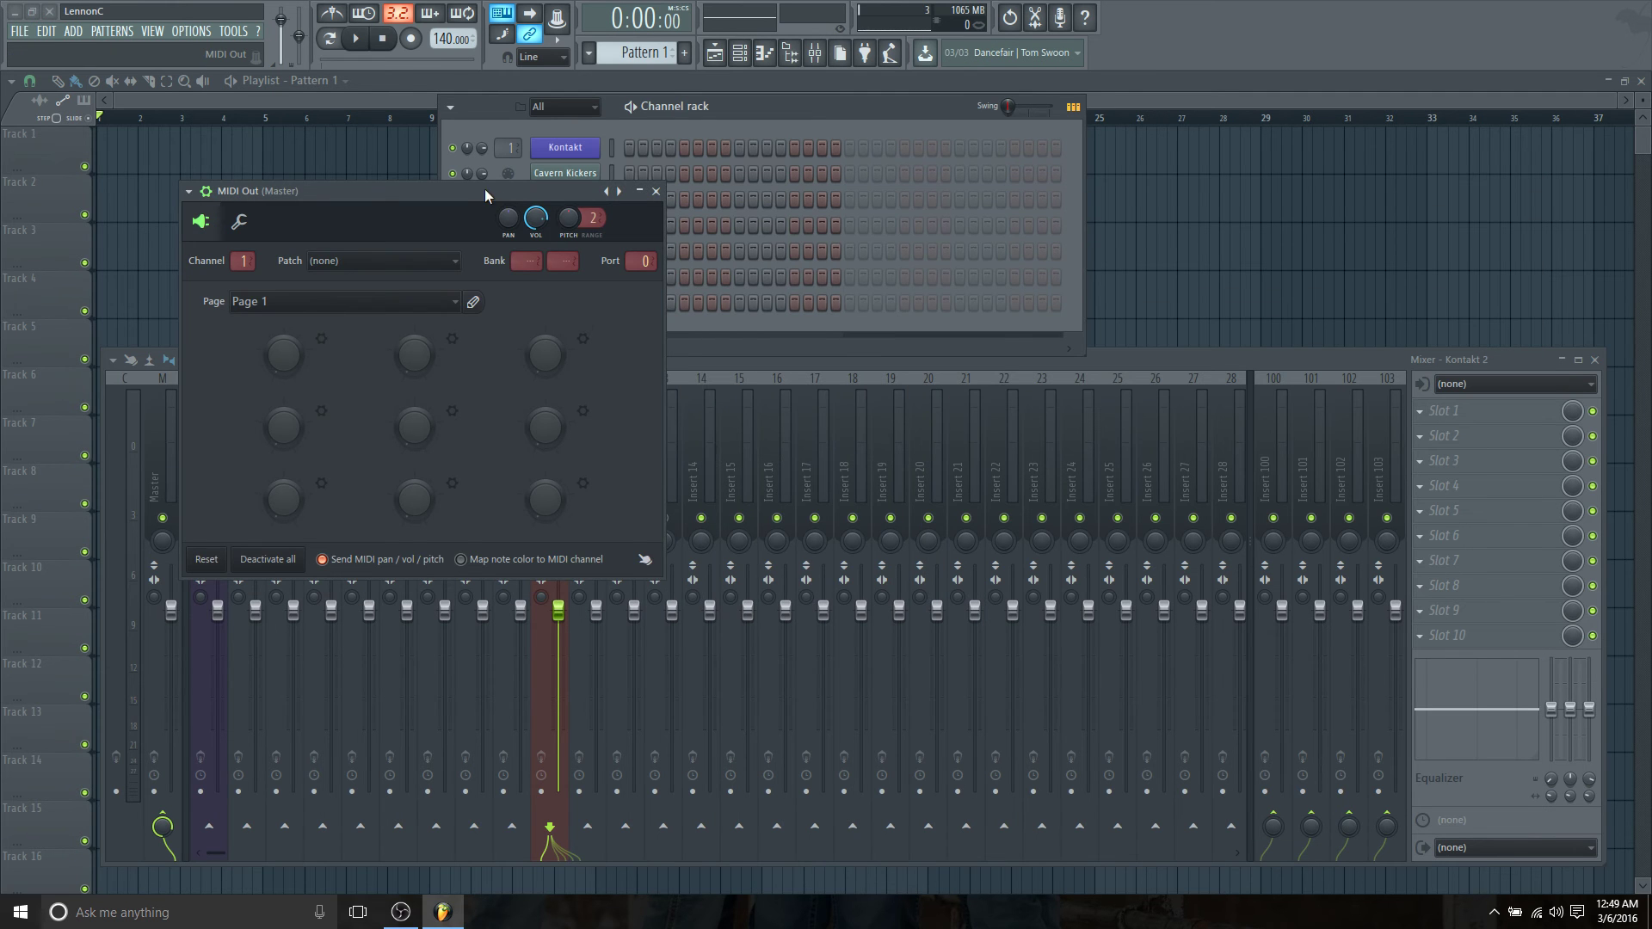
pyautogui.moveTo(484, 189); pyautogui.dragTo(1100, 183)
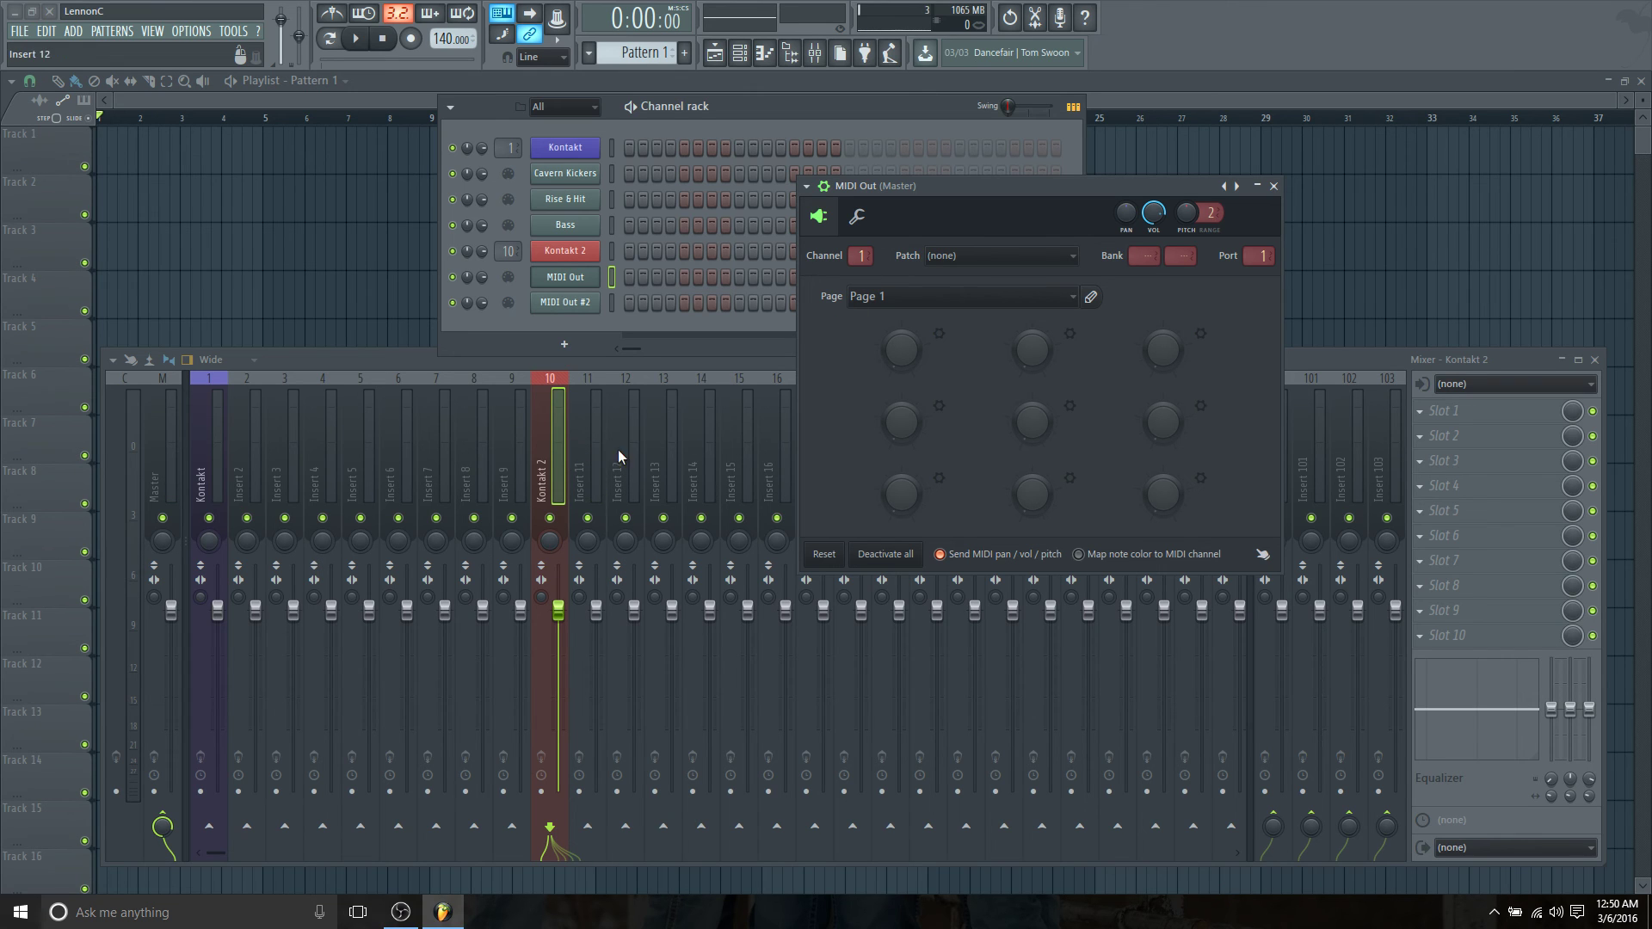
# Step: Open MIDI Out #2's settings and close the first MIDI Out window
pyautogui.click(551, 465)
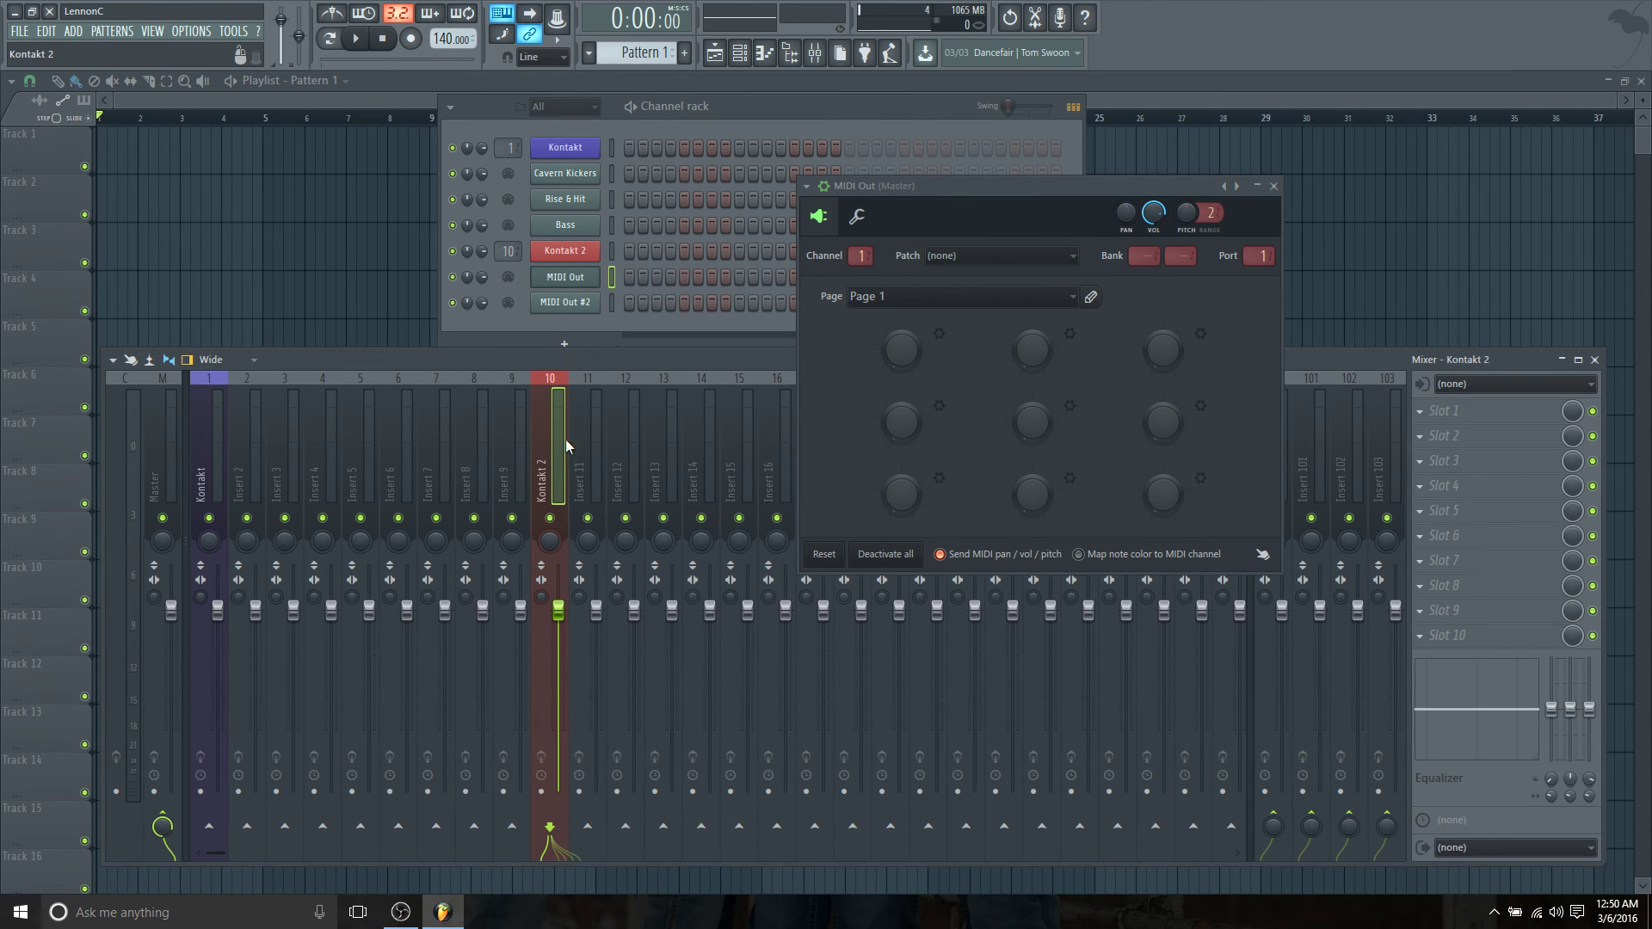
pyautogui.click(611, 302)
pyautogui.click(559, 299)
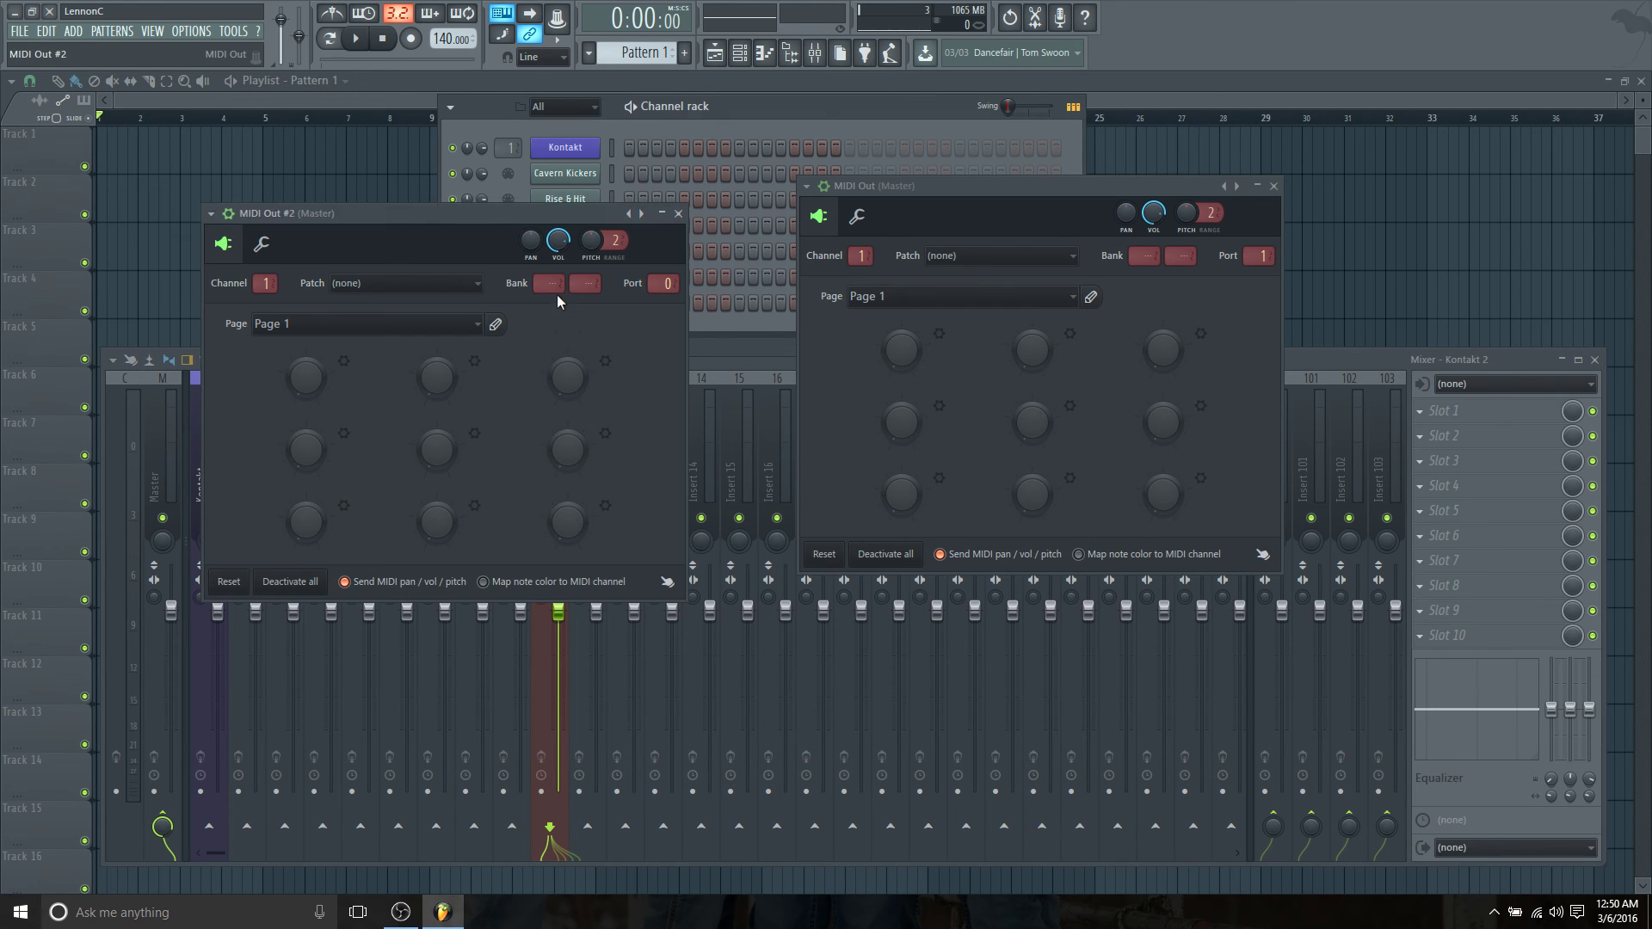
pyautogui.click(1274, 185)
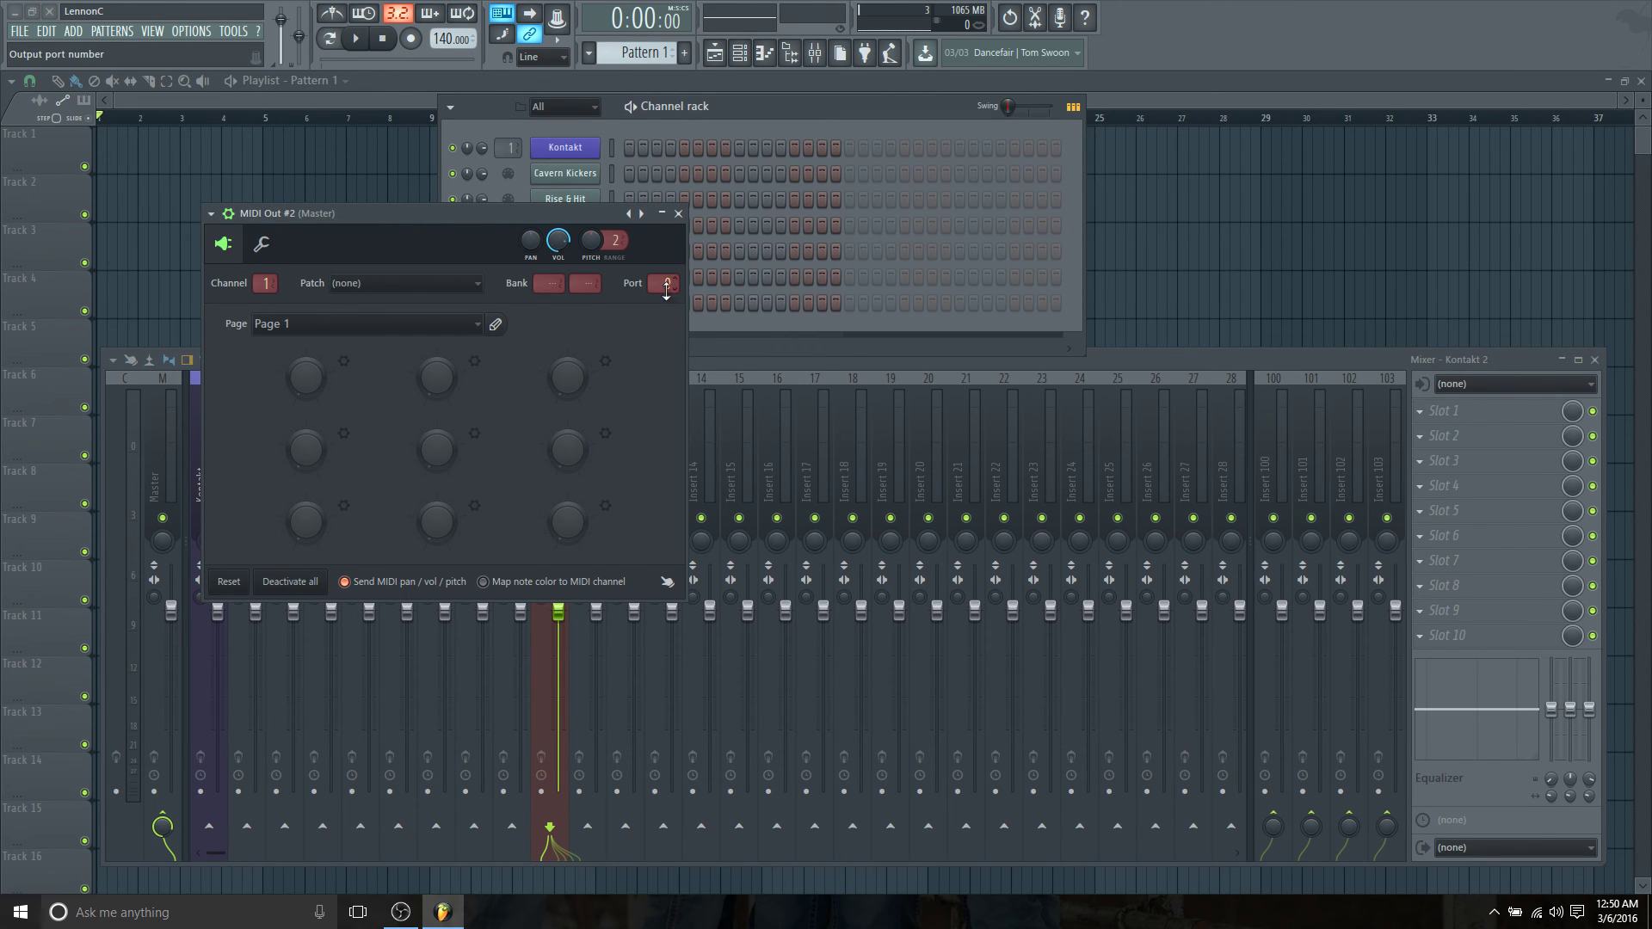
pyautogui.scroll(1, 662, 283)
pyautogui.click(678, 213)
pyautogui.click(627, 471)
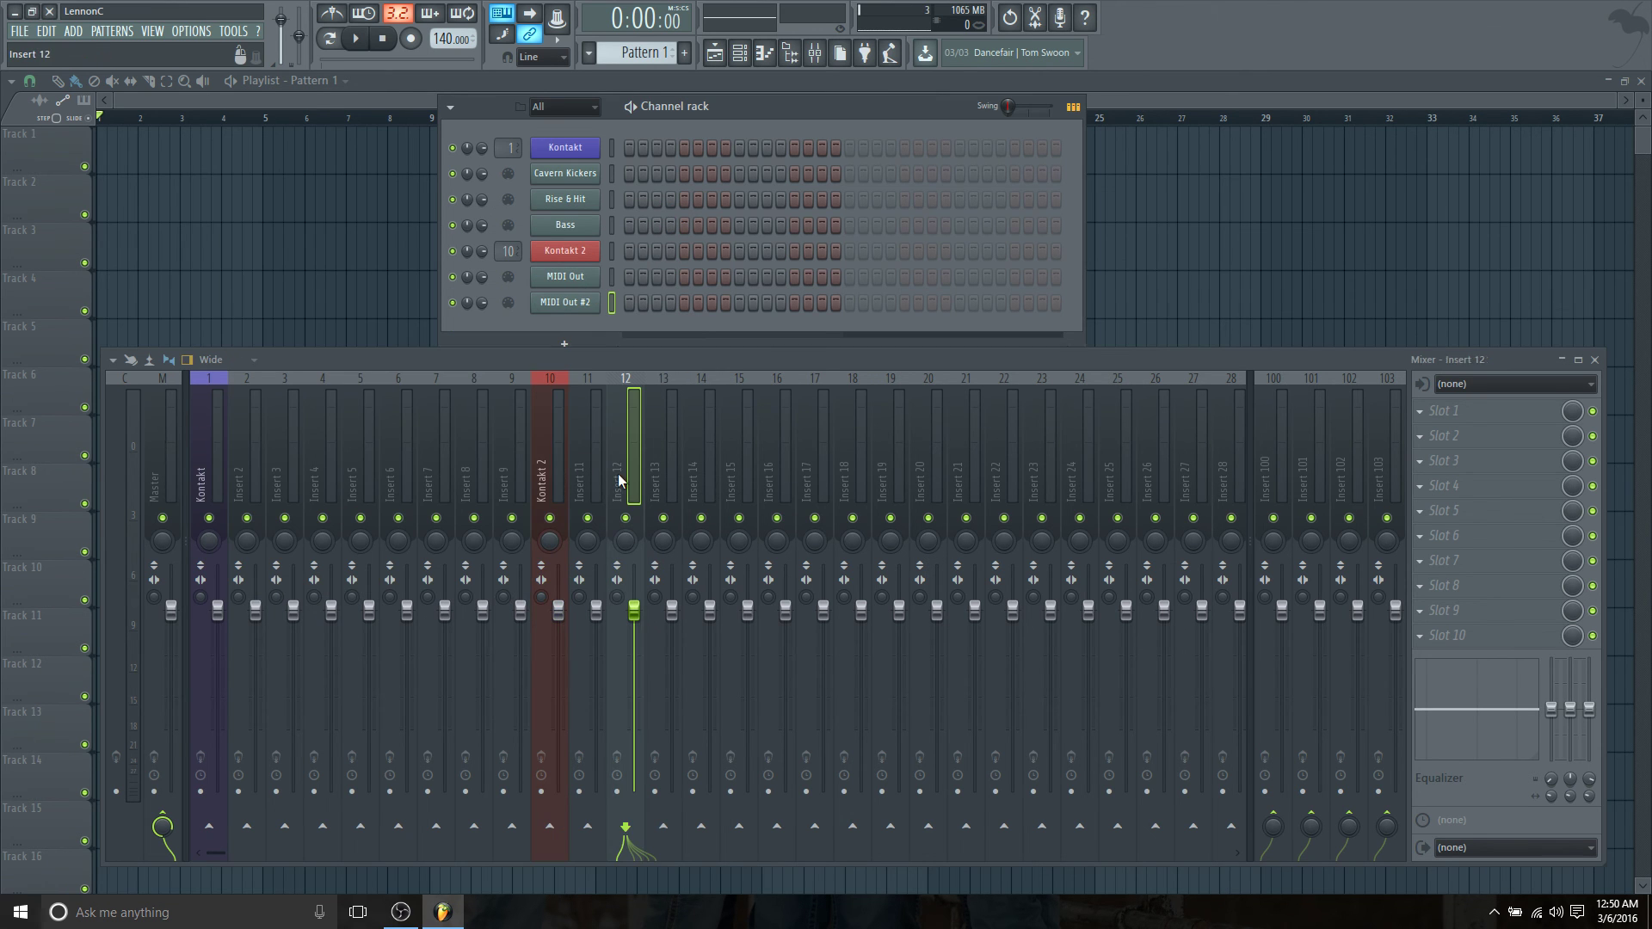
pyautogui.click(575, 249)
pyautogui.click(1534, 184)
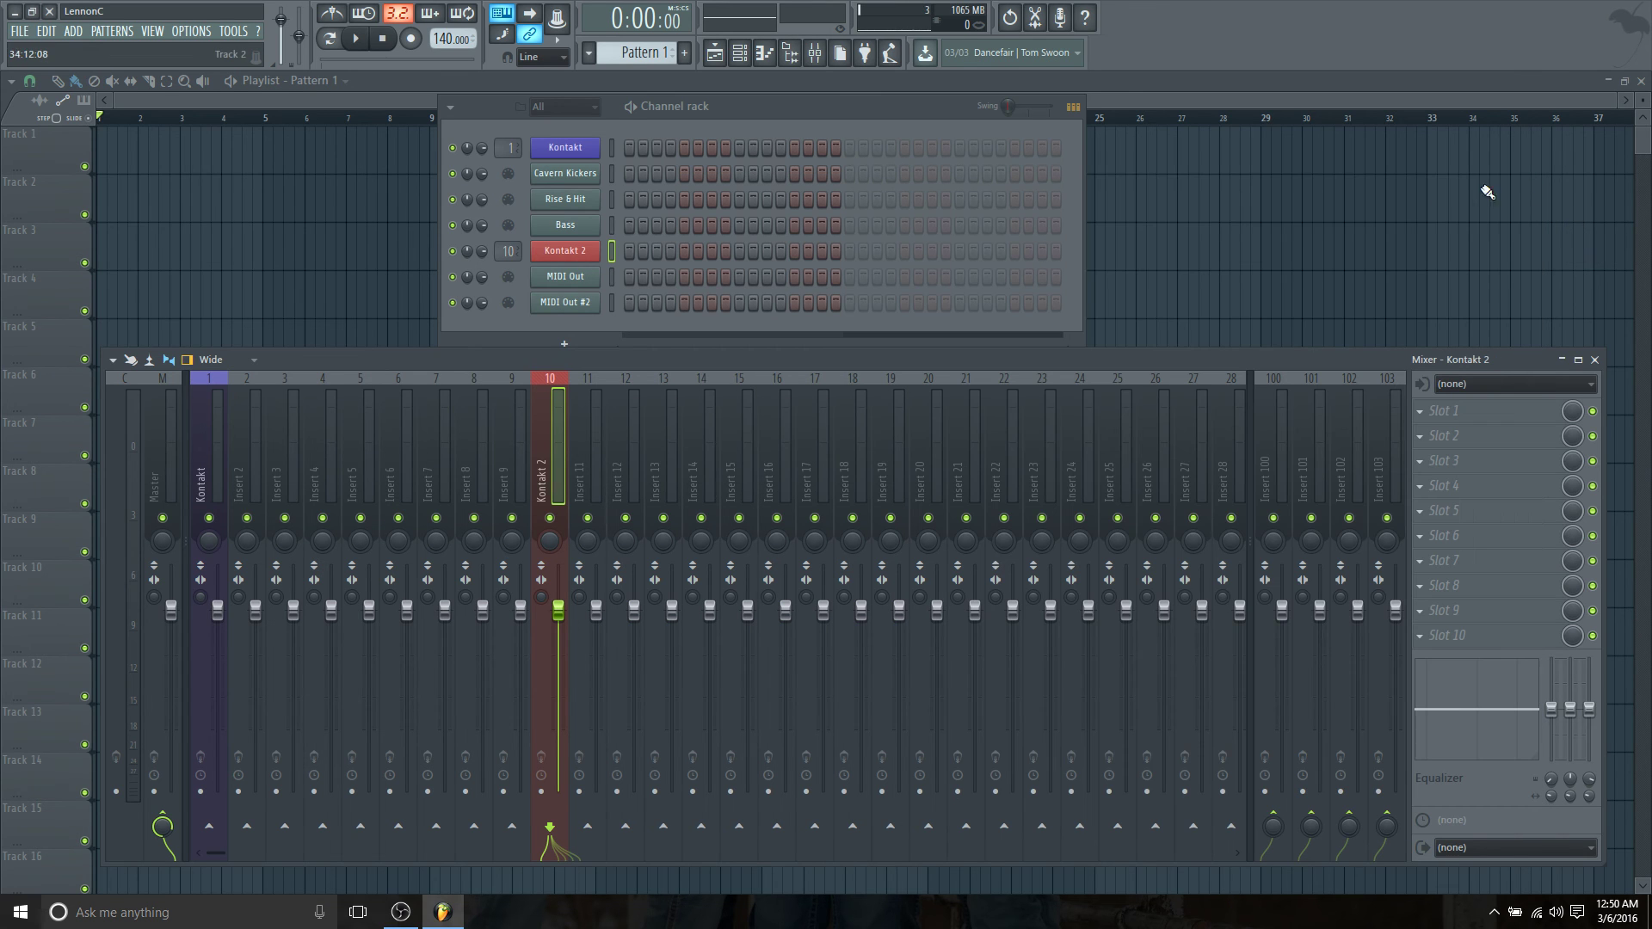
pyautogui.press('z')
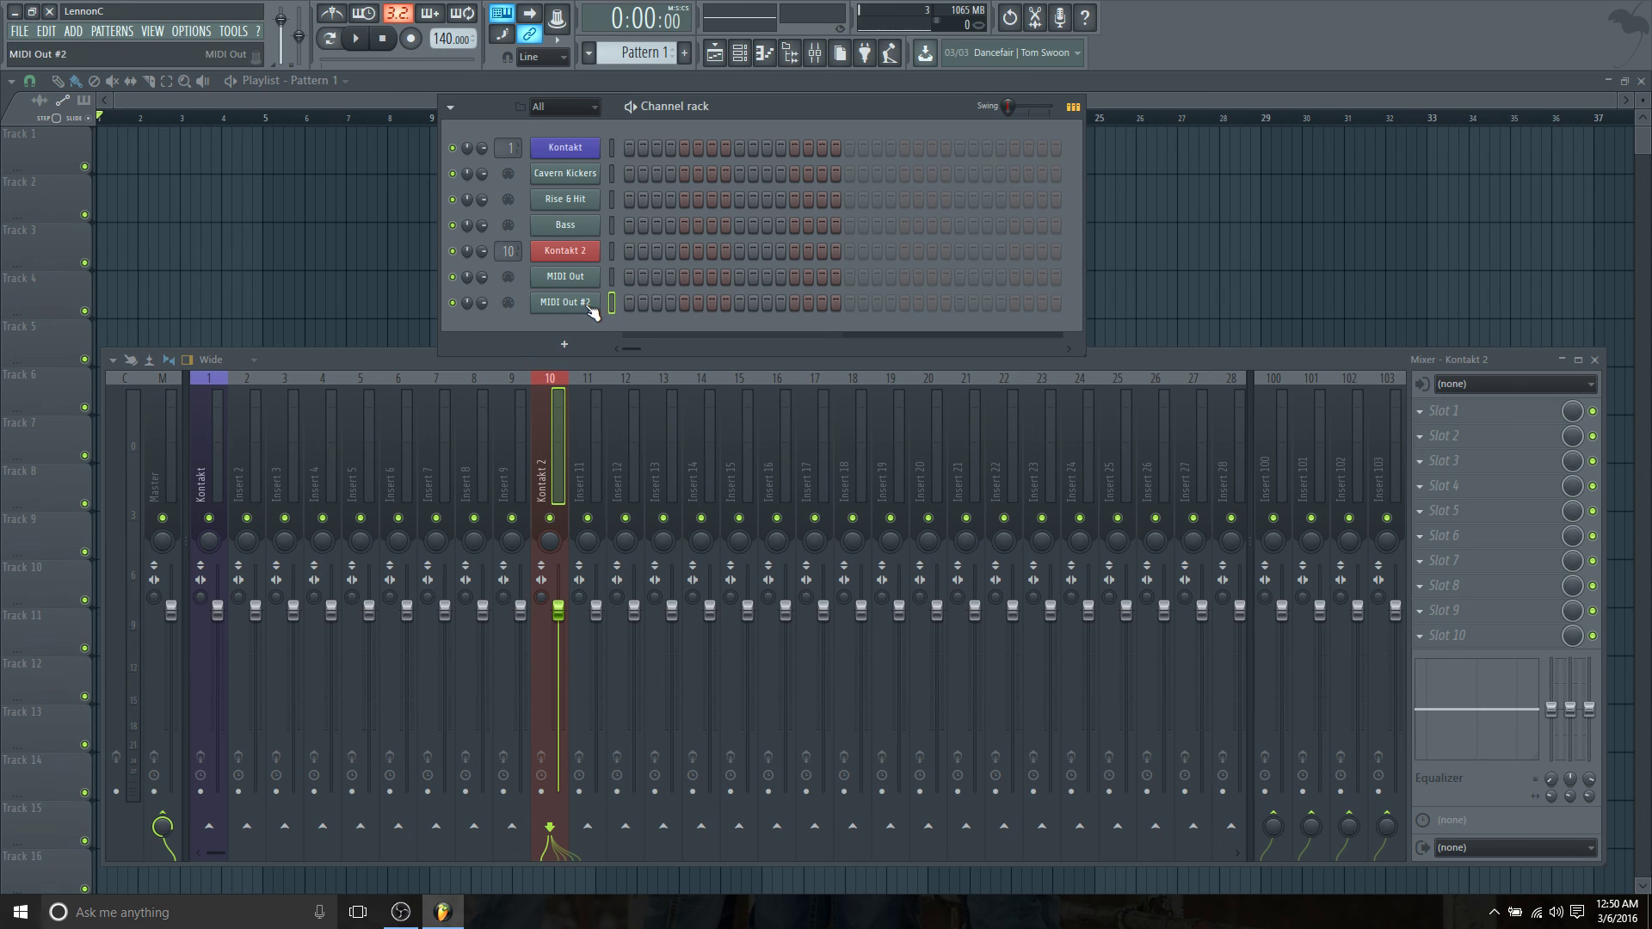
pyautogui.press('n')
pyautogui.press(',')
pyautogui.press('n')
pyautogui.press('h')
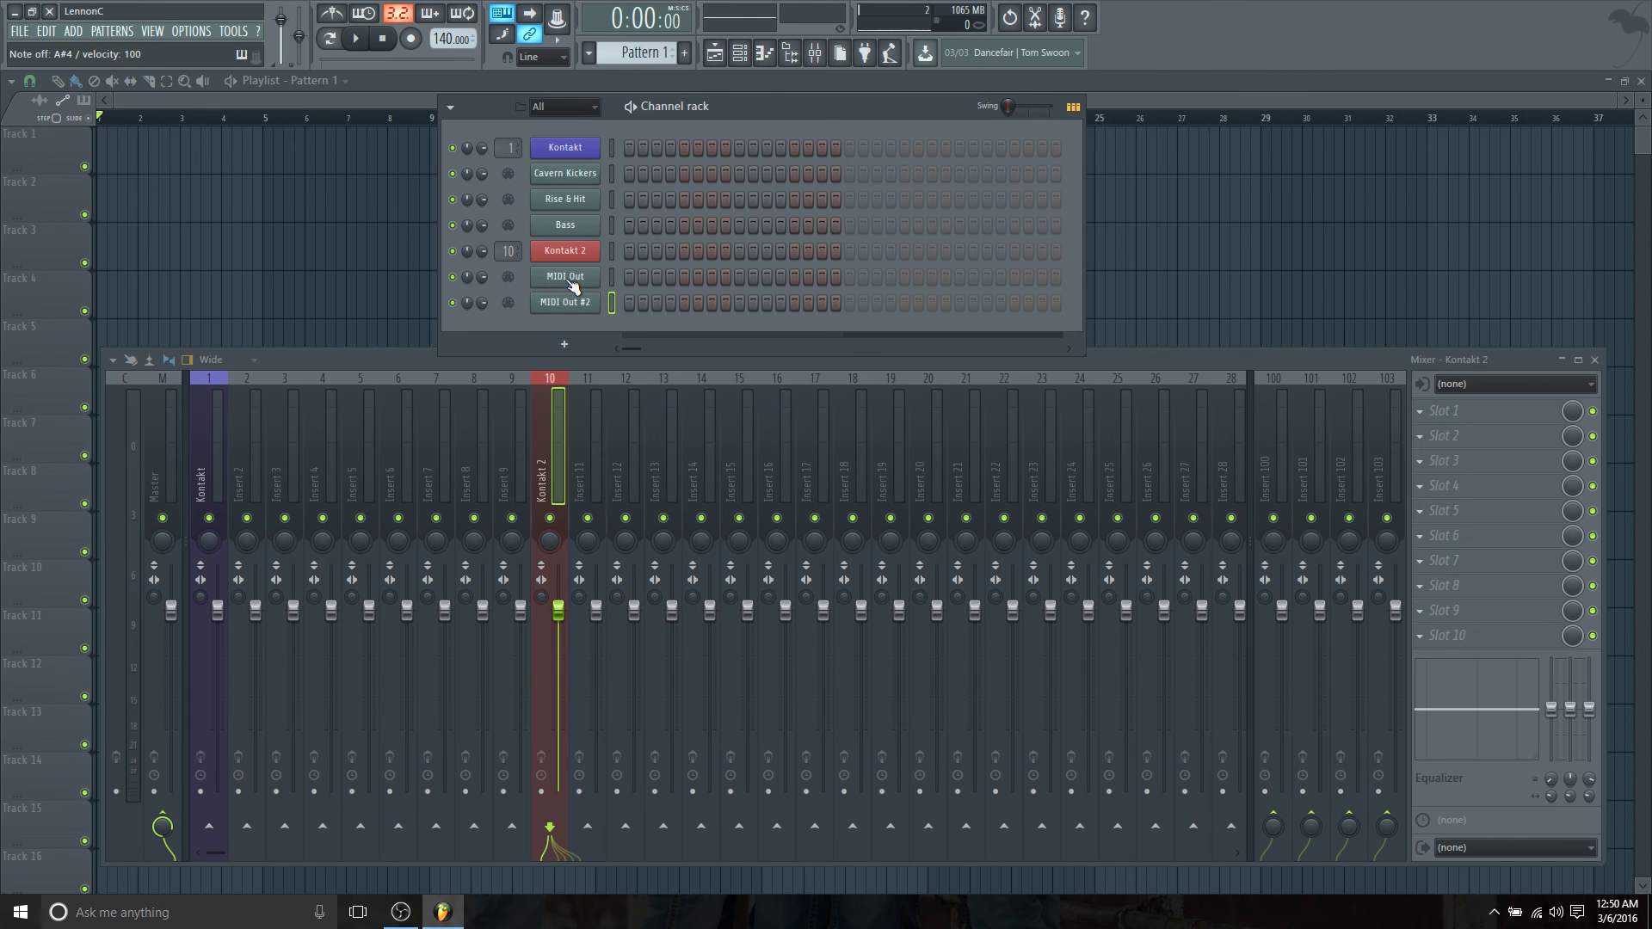